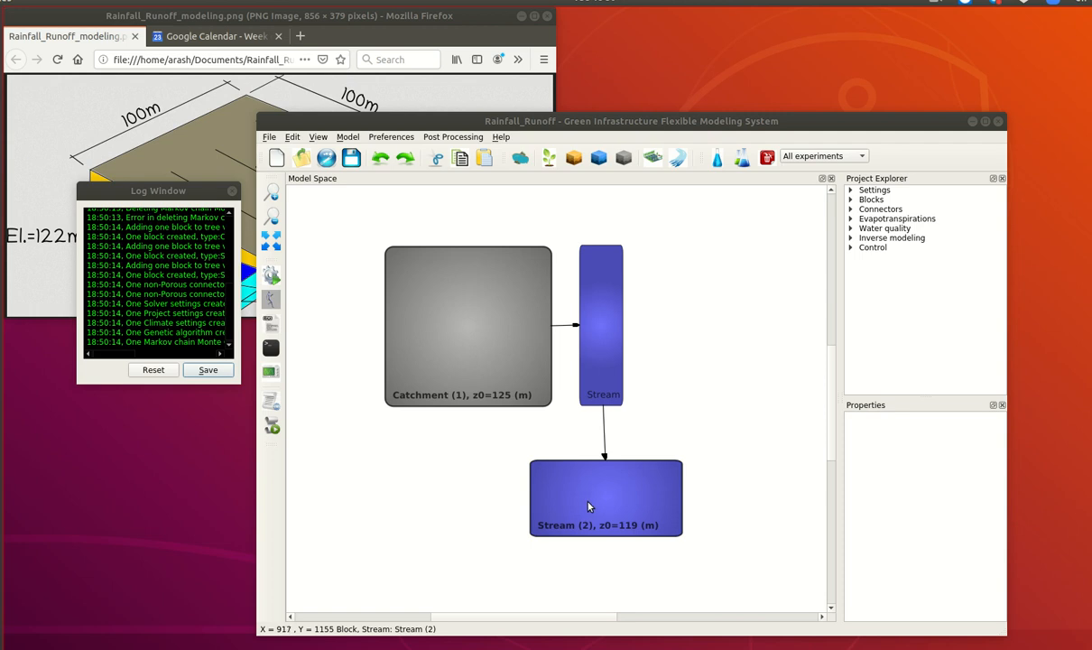
# Step: Move the Stream (2) block farther down and right, and bring the Rainfall_Runoff_modeling.png diagram in Firefox fully into view
pyautogui.moveTo(591, 507); pyautogui.dragTo(684, 523)
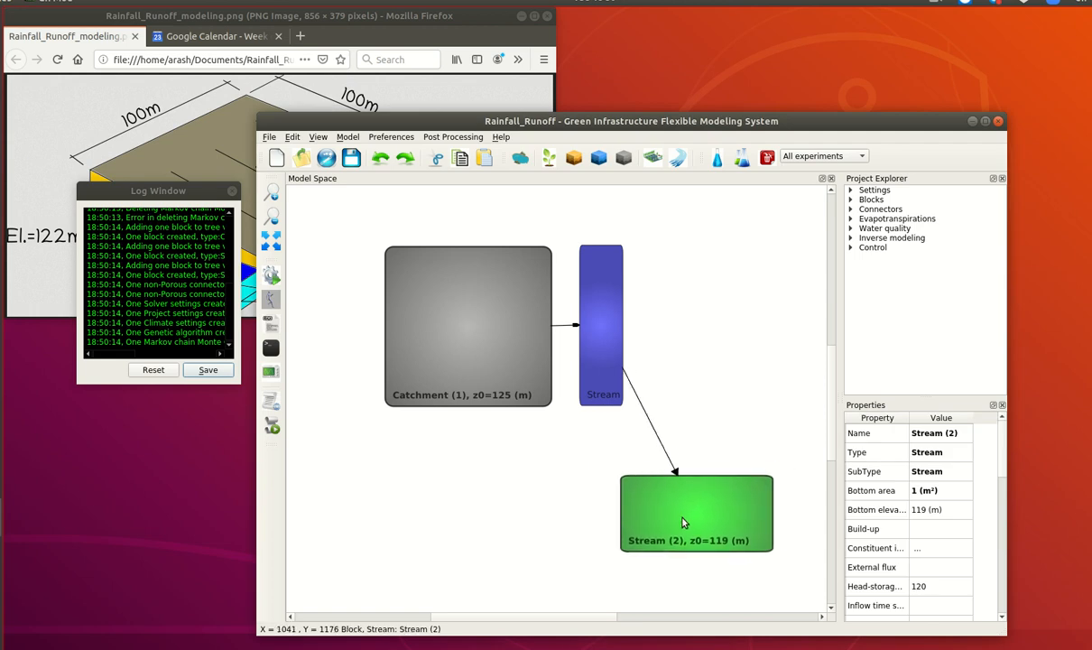
pyautogui.click(330, 22)
pyautogui.moveTo(330, 21); pyautogui.dragTo(388, 36)
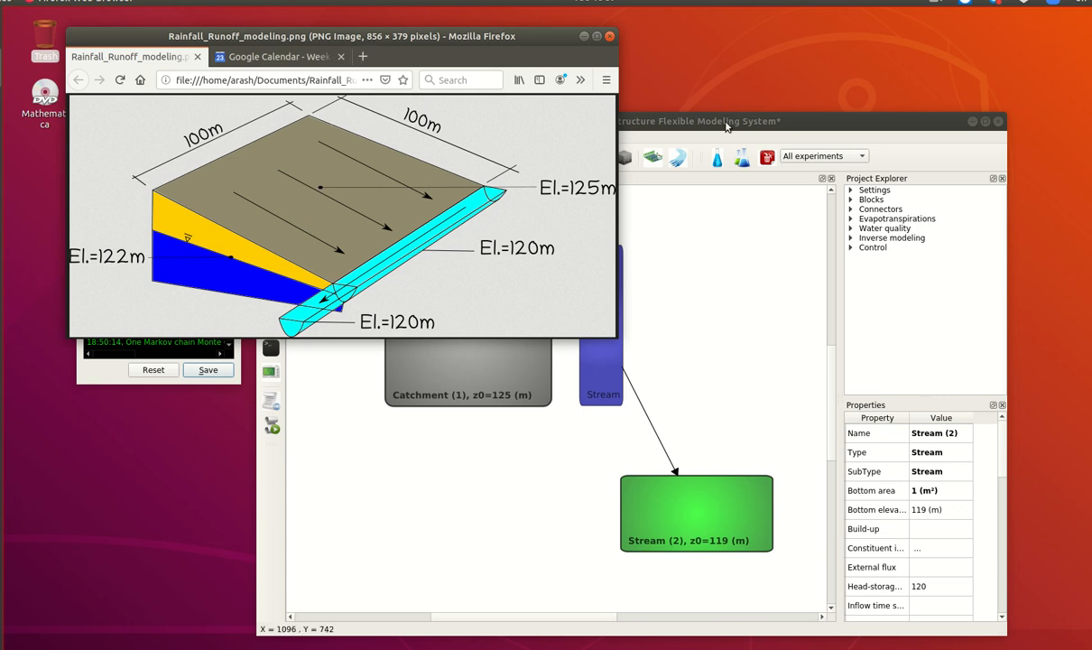
# Step: Switch back to the Rainfall_Runoff model and add a soil block directly below Catchment (1), resized to match the catchment's width
pyautogui.click(686, 119)
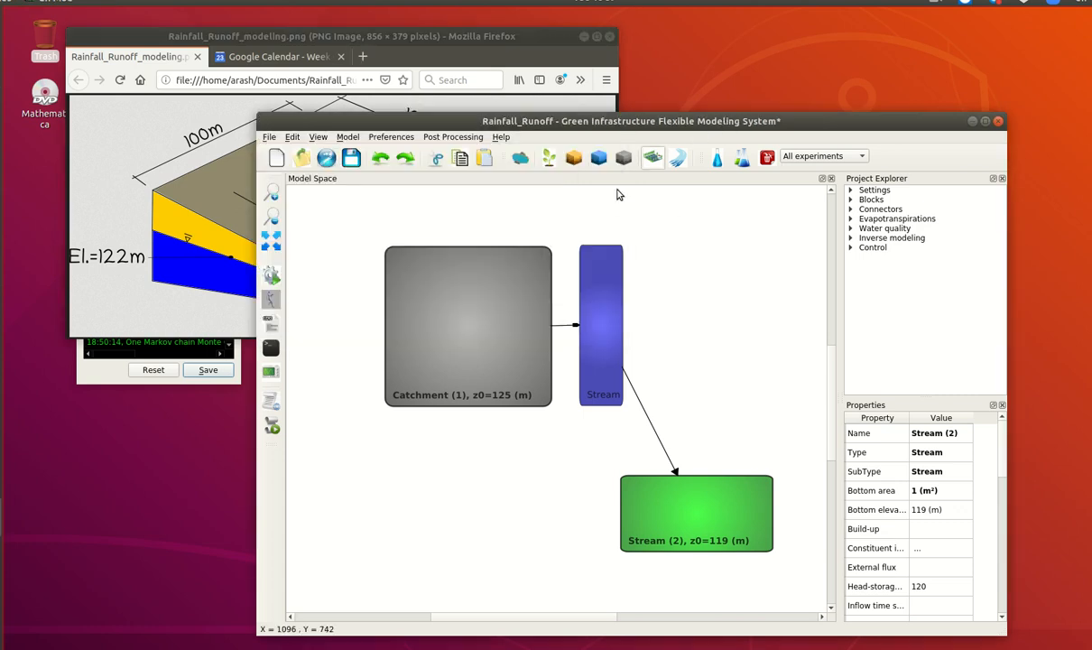
pyautogui.click(575, 162)
pyautogui.moveTo(471, 289); pyautogui.dragTo(469, 473)
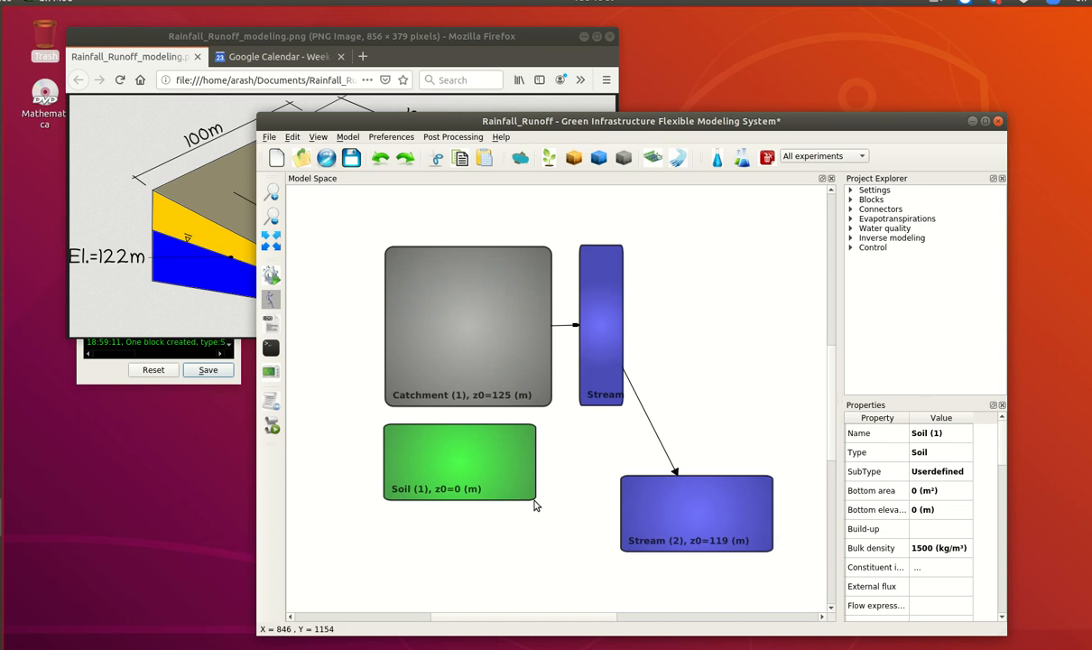
pyautogui.moveTo(530, 495); pyautogui.dragTo(551, 480)
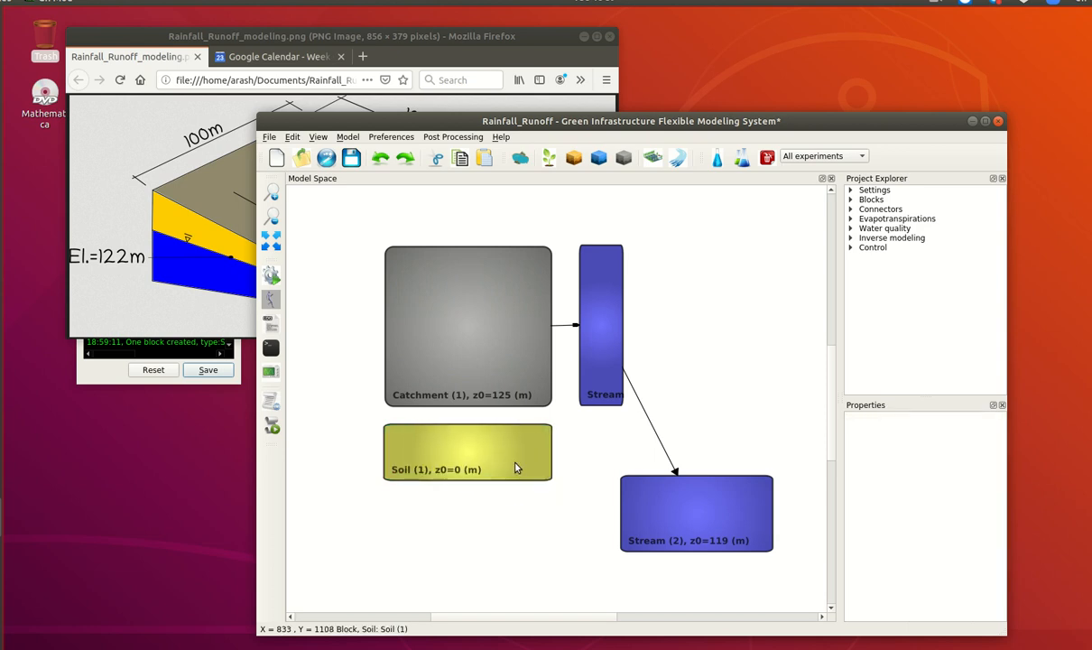
# Step: Set the subtype of the Soil (1) block to Clay
pyautogui.click(515, 468)
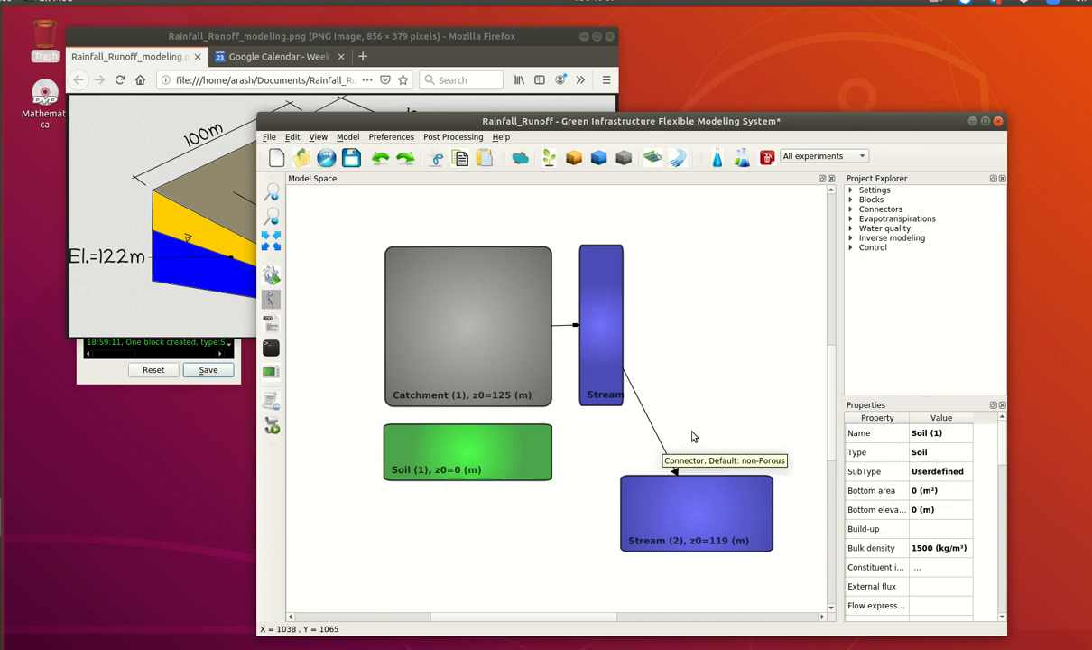
pyautogui.doubleClick(943, 478)
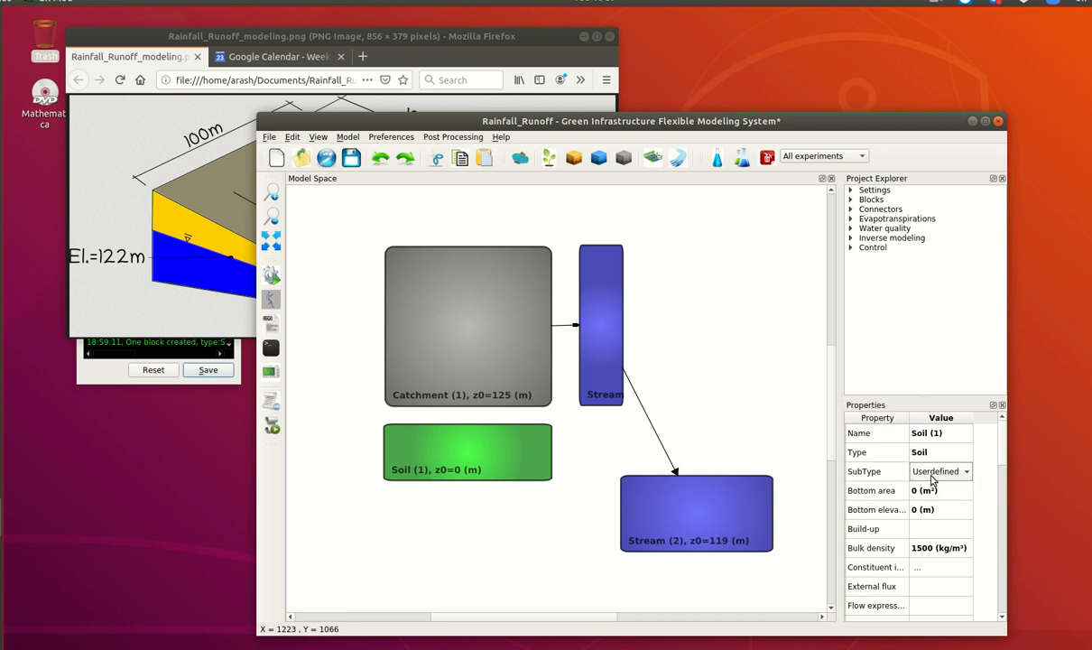
pyautogui.click(934, 471)
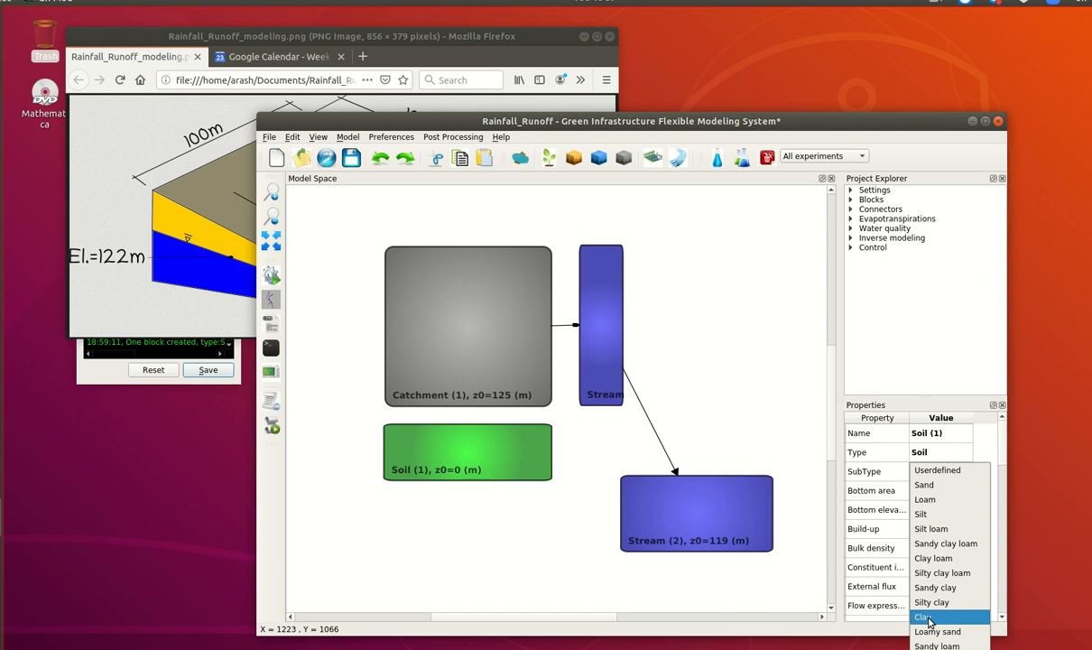
pyautogui.click(924, 618)
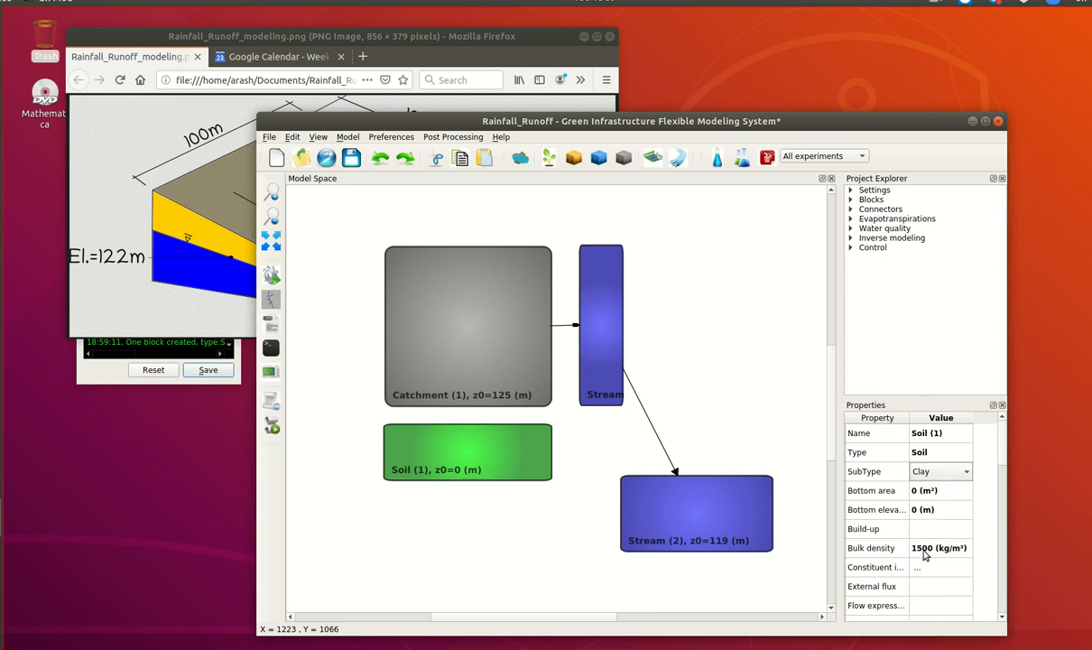
# Step: Set Soil (1)'s bottom area to 10000 m² and its bottom elevation to 124 m
pyautogui.doubleClick(917, 492)
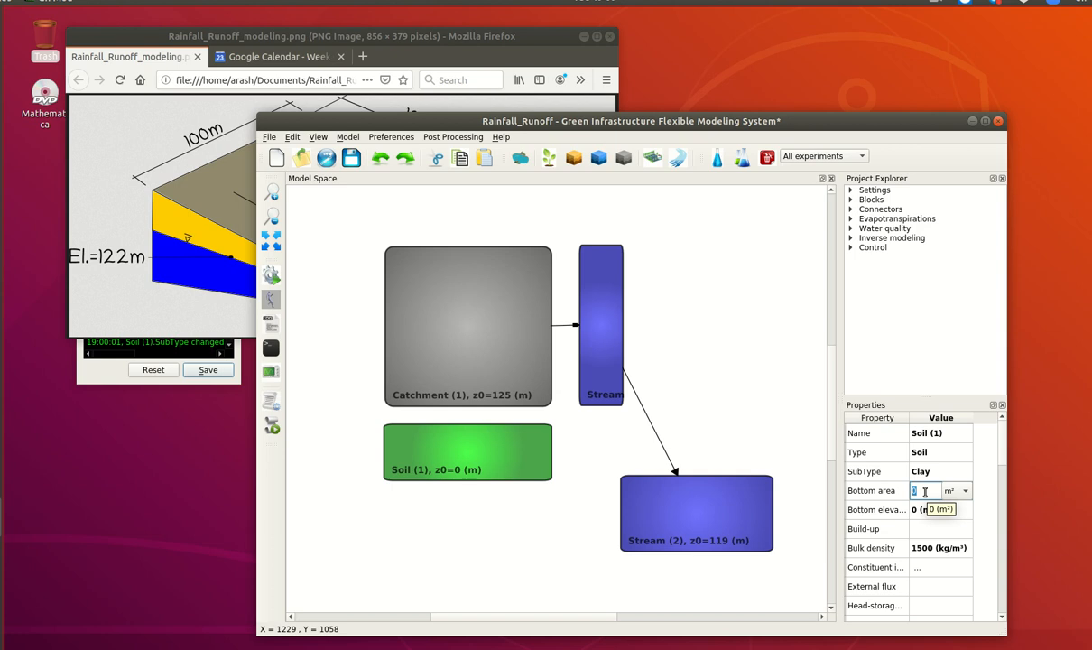
pyautogui.write('10000')
pyautogui.press('Return')
pyautogui.click(921, 510)
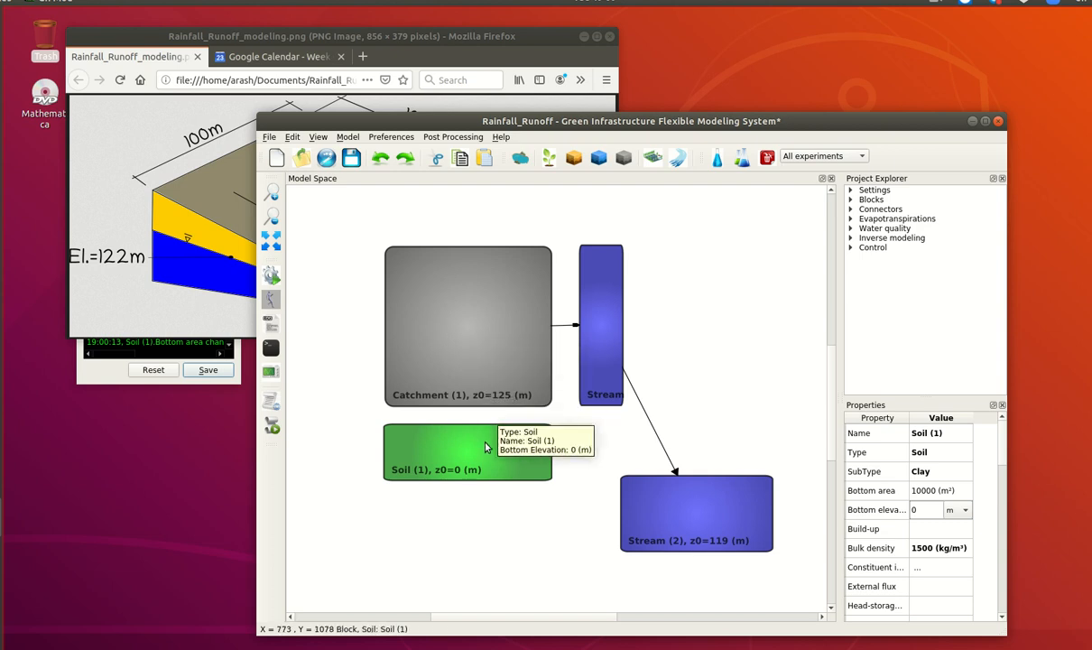
pyautogui.doubleClick(934, 513)
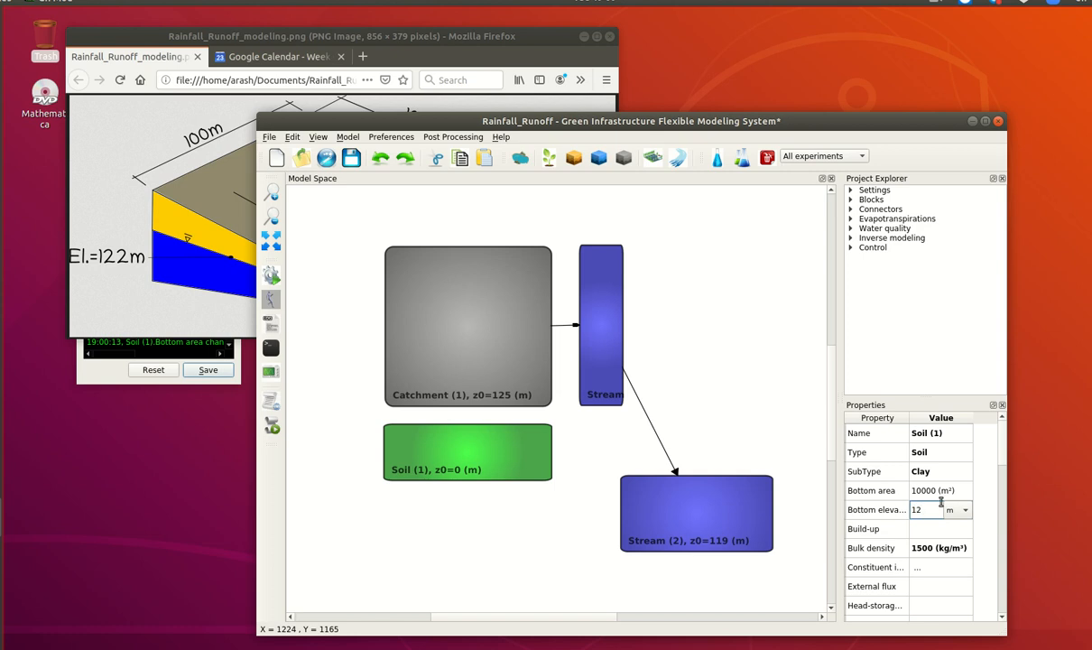
pyautogui.press('Return')
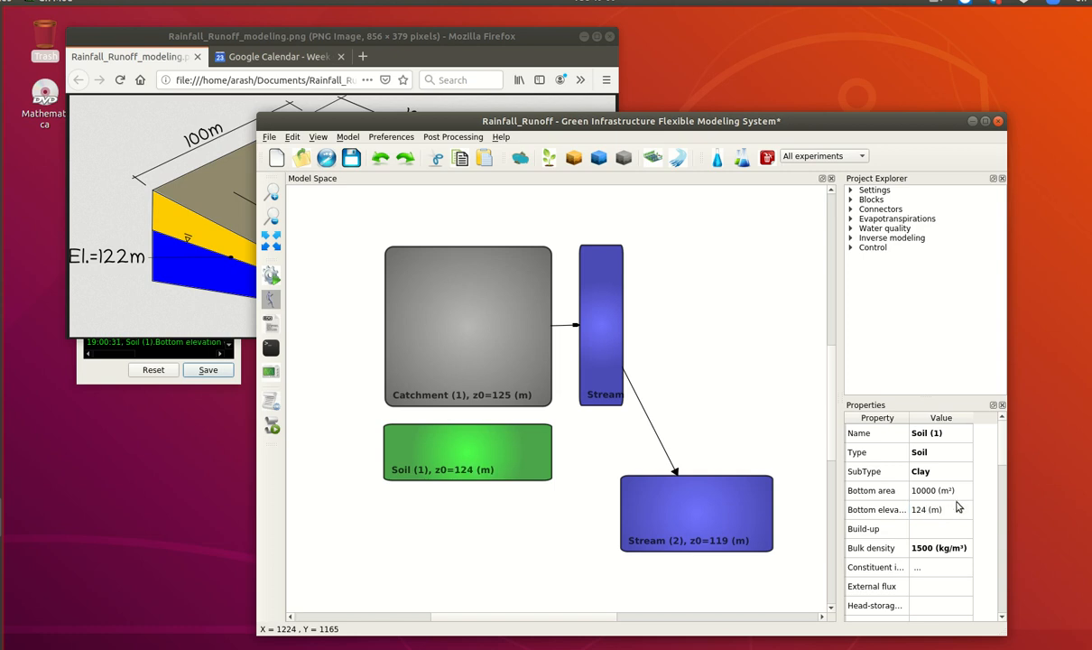
# Step: Check Soil (1)'s saturated moisture content and set its moisture content to 0.35
pyautogui.scroll(-1, 894, 508)
pyautogui.scroll(-1, 903, 557)
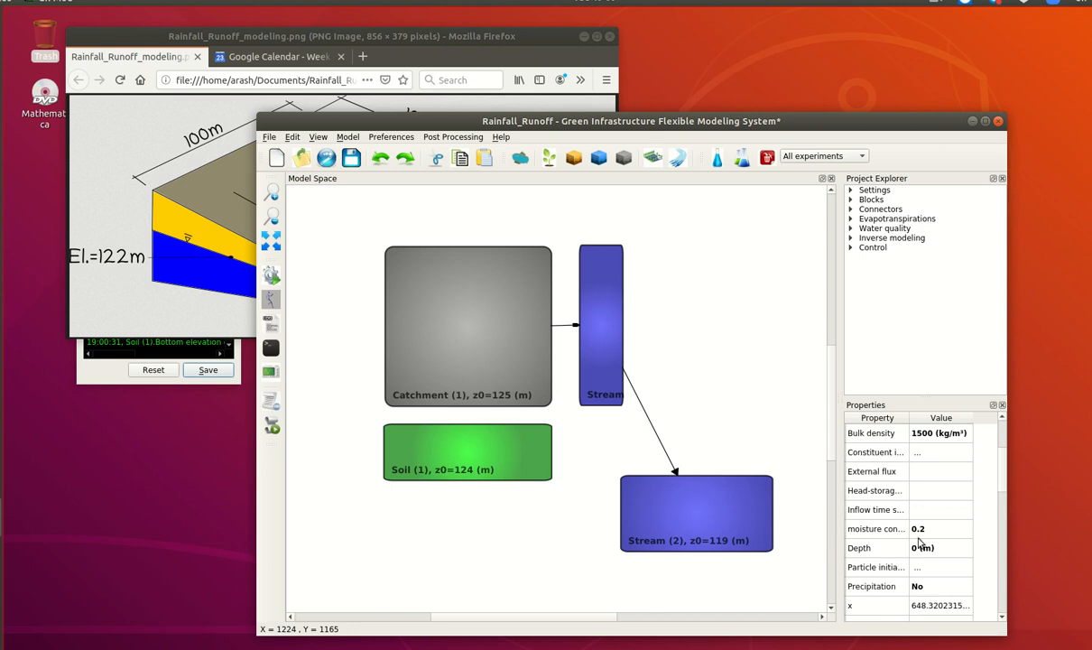
pyautogui.scroll(-3, 922, 531)
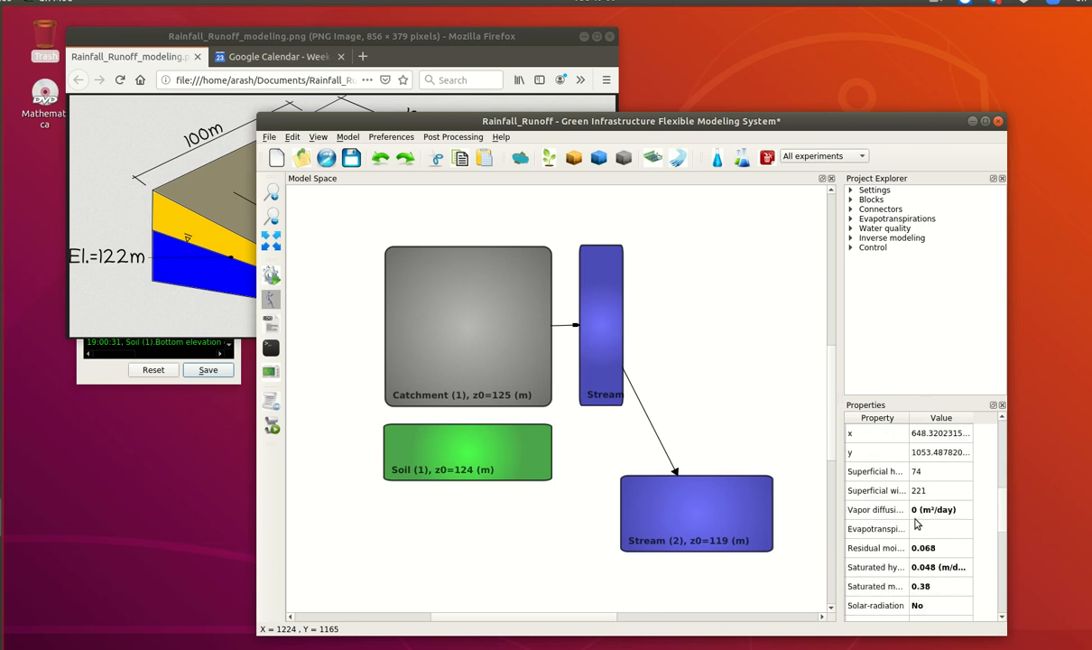
pyautogui.scroll(-1, 922, 551)
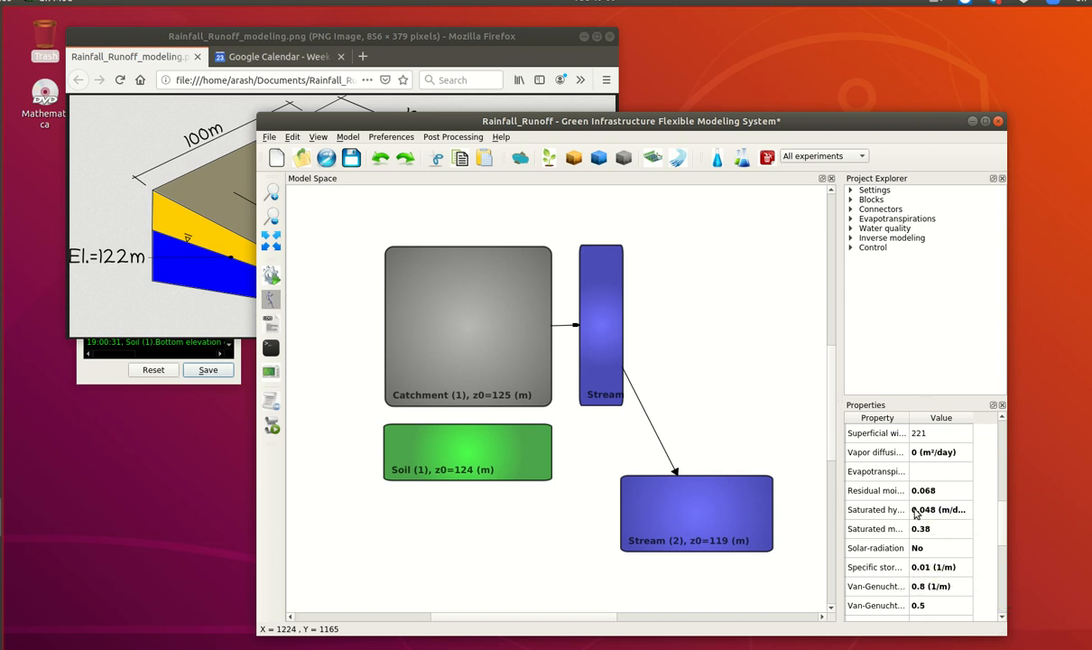
pyautogui.scroll(2, 922, 510)
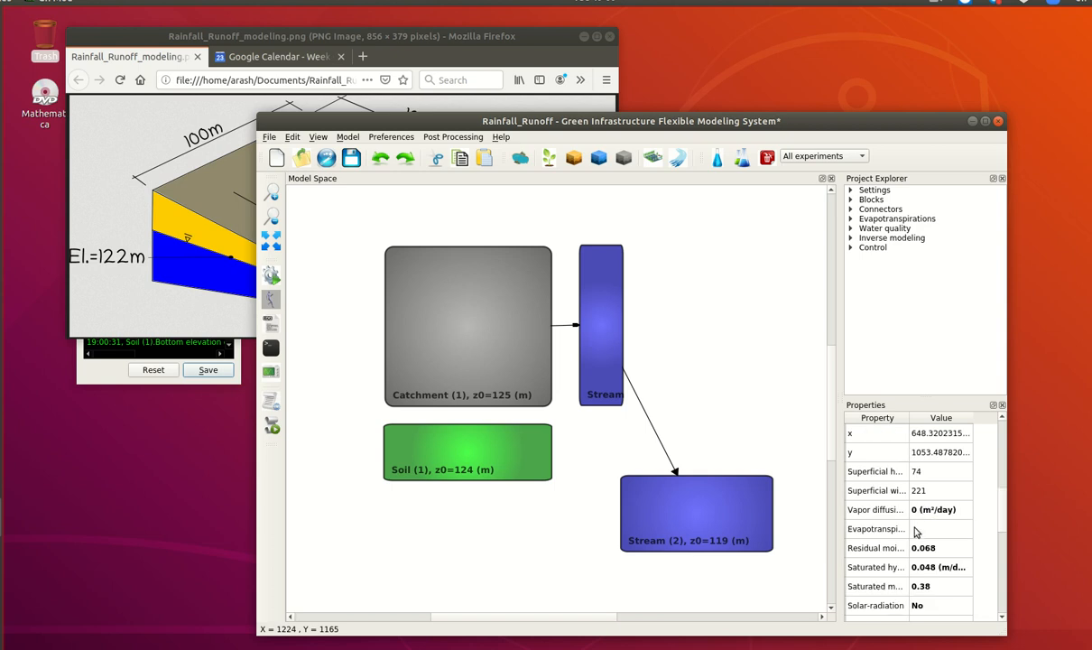
pyautogui.scroll(1, 916, 533)
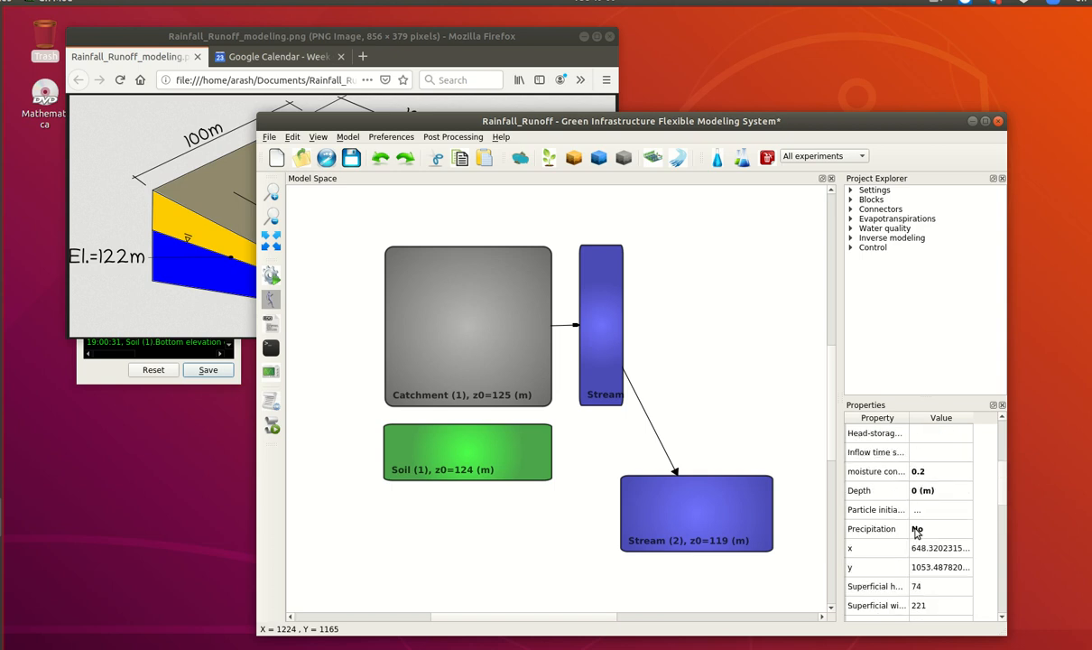
pyautogui.doubleClick(924, 474)
pyautogui.moveTo(1002, 488); pyautogui.dragTo(1002, 522)
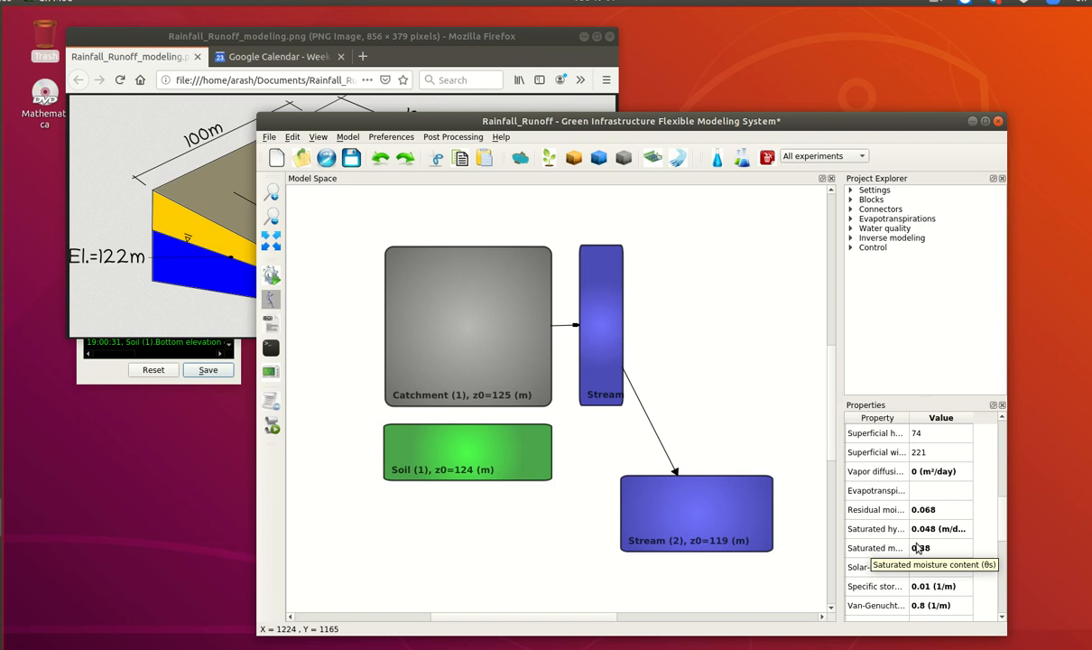
pyautogui.scroll(3, 1001, 519)
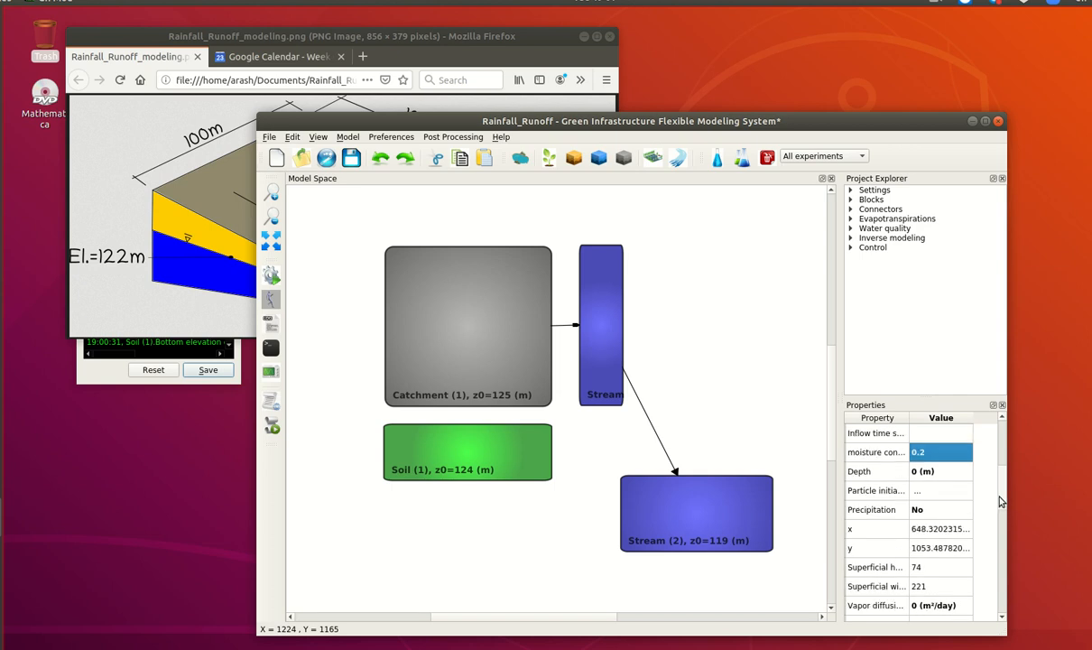
pyautogui.doubleClick(923, 453)
pyautogui.click(956, 451)
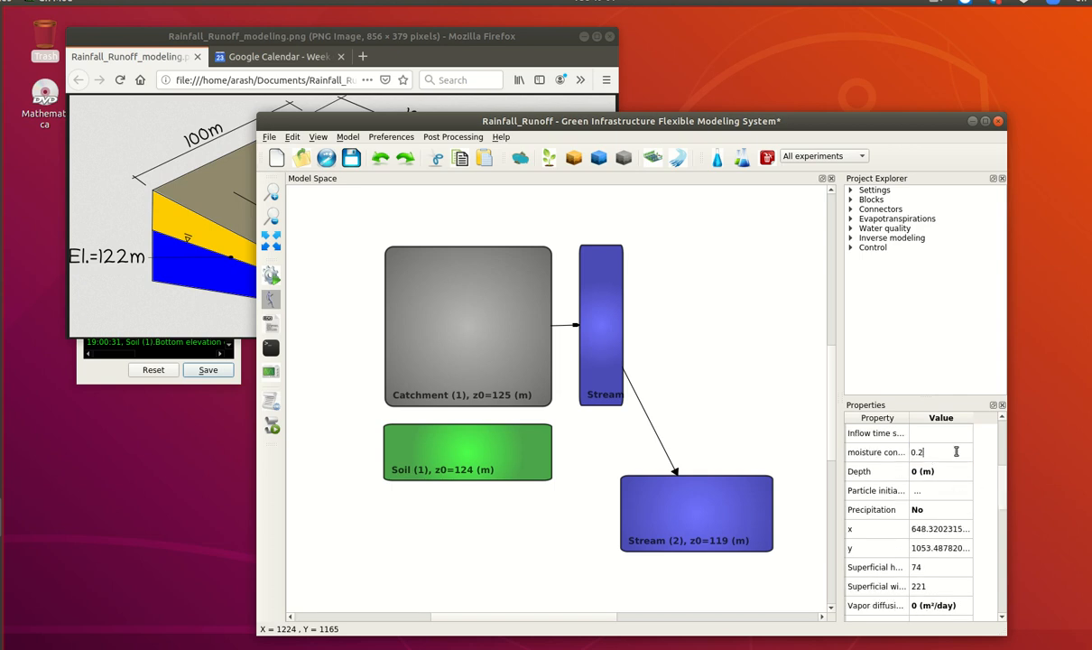
pyautogui.press('Left')
pyautogui.press('Return')
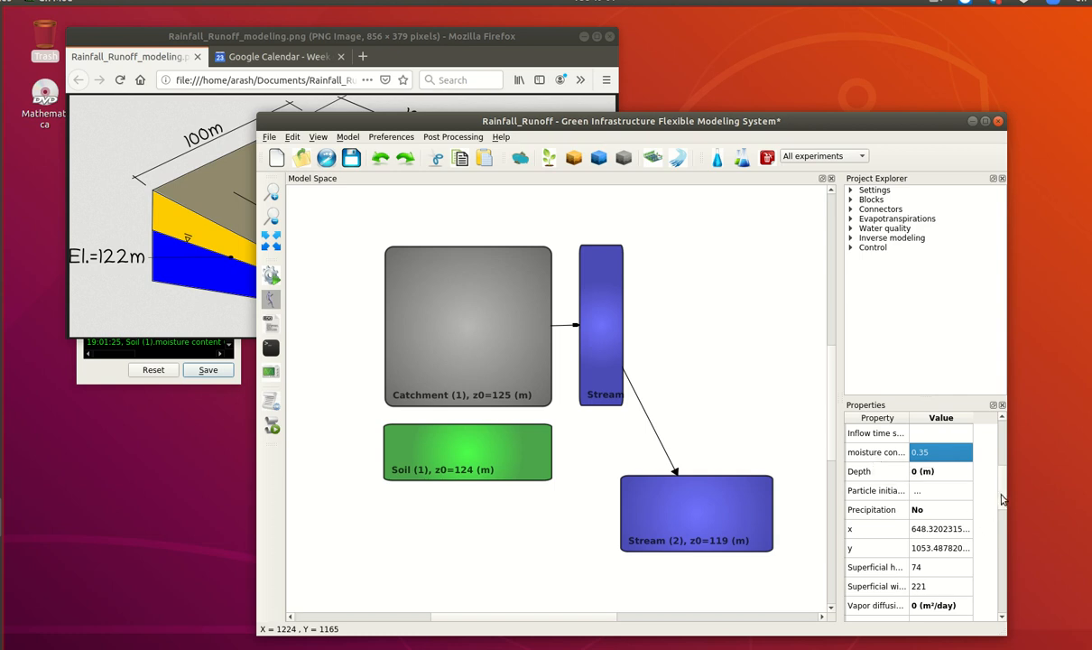
# Step: Set Soil (1)'s depth to 1 m and deselect the block
pyautogui.moveTo(1004, 499); pyautogui.dragTo(919, 476)
pyautogui.doubleClick(919, 548)
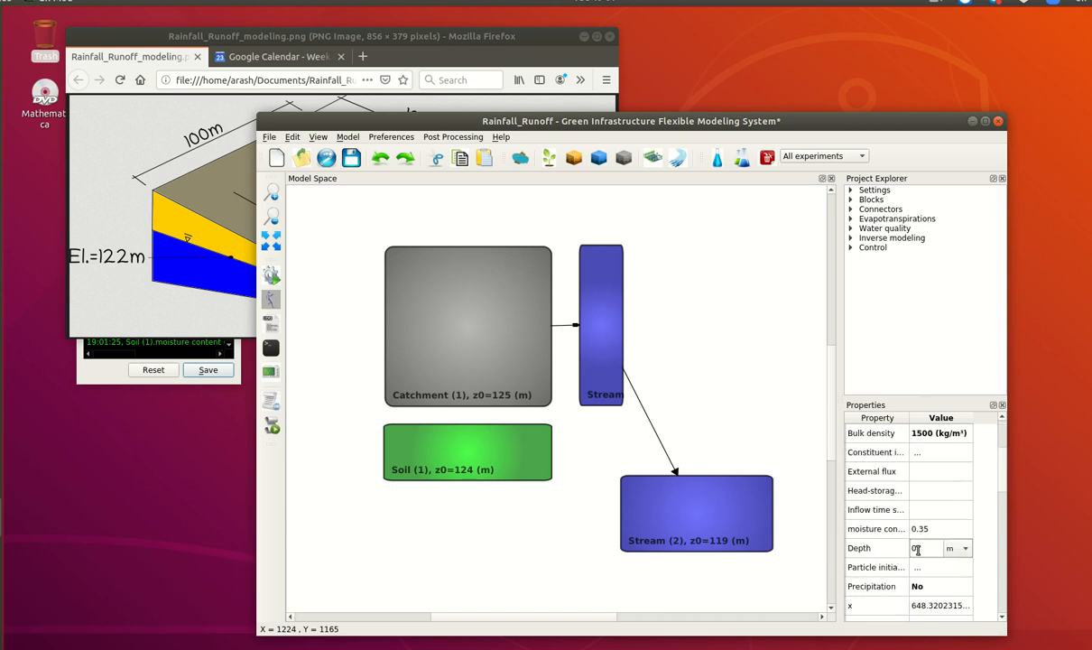
pyautogui.press('Return')
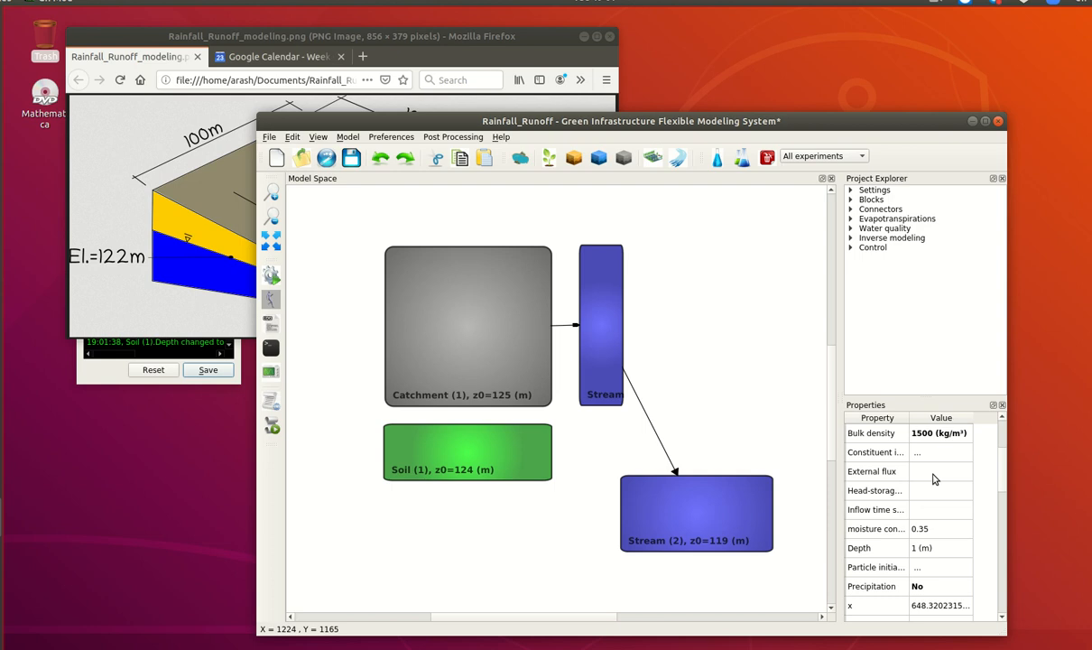
pyautogui.scroll(-2, 999, 497)
pyautogui.moveTo(999, 496)
pyautogui.mouseDown()
pyautogui.moveTo(1002, 578)
pyautogui.moveTo(1008, 481)
pyautogui.mouseUp()
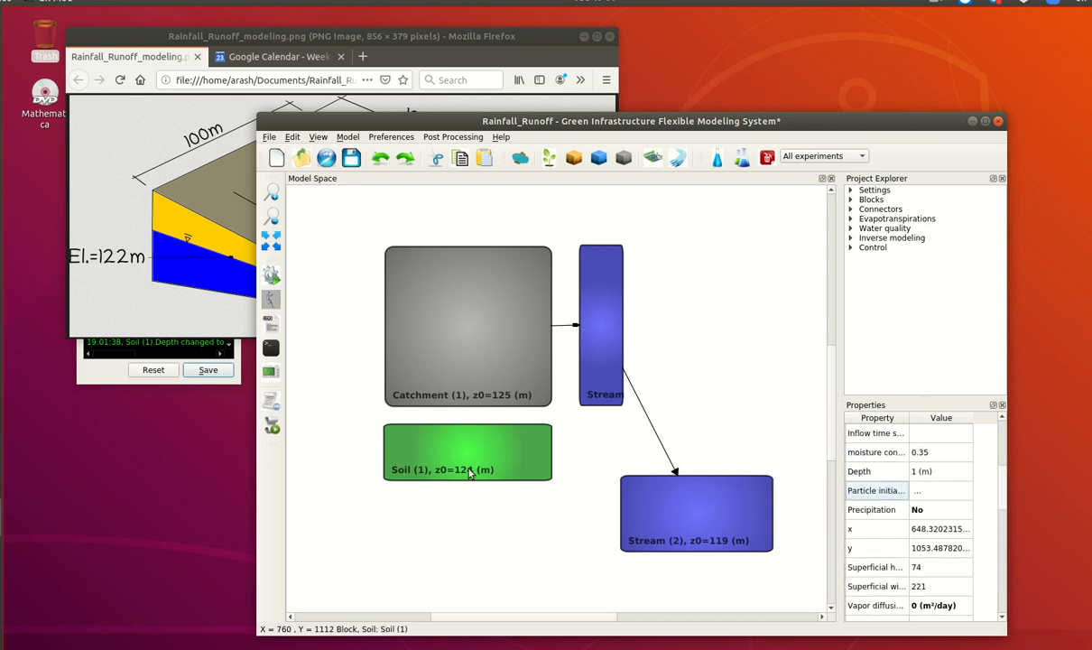
pyautogui.click(361, 468)
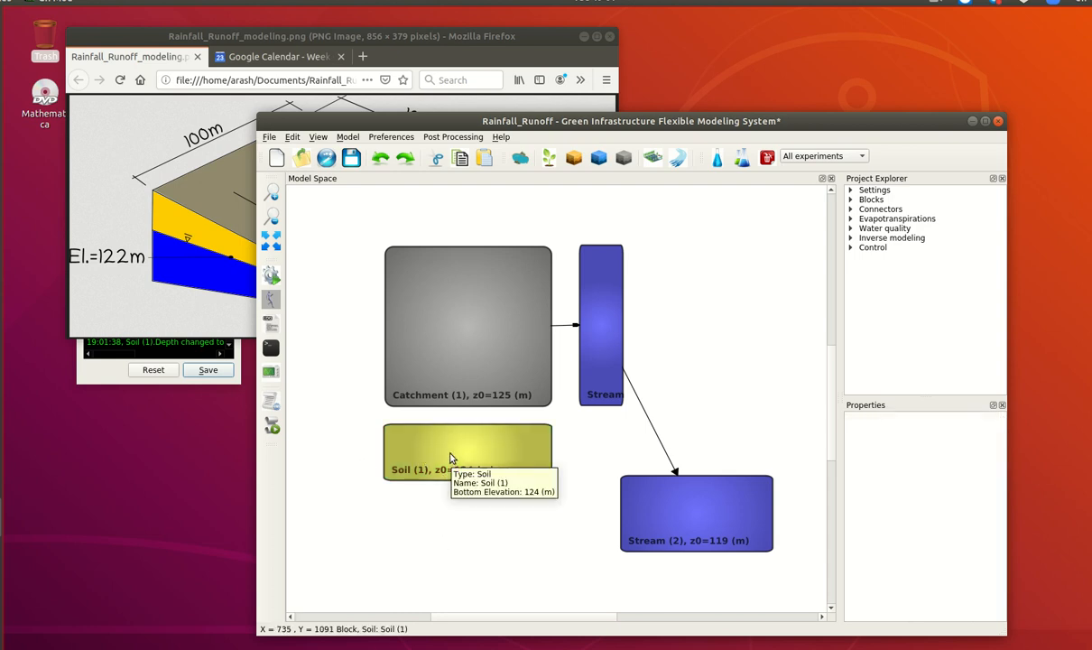
# Step: Add a second soil block below Soil (1) and resize it to be slightly wider and flatter, similar to the block above
pyautogui.click(574, 158)
pyautogui.moveTo(499, 341); pyautogui.dragTo(452, 558)
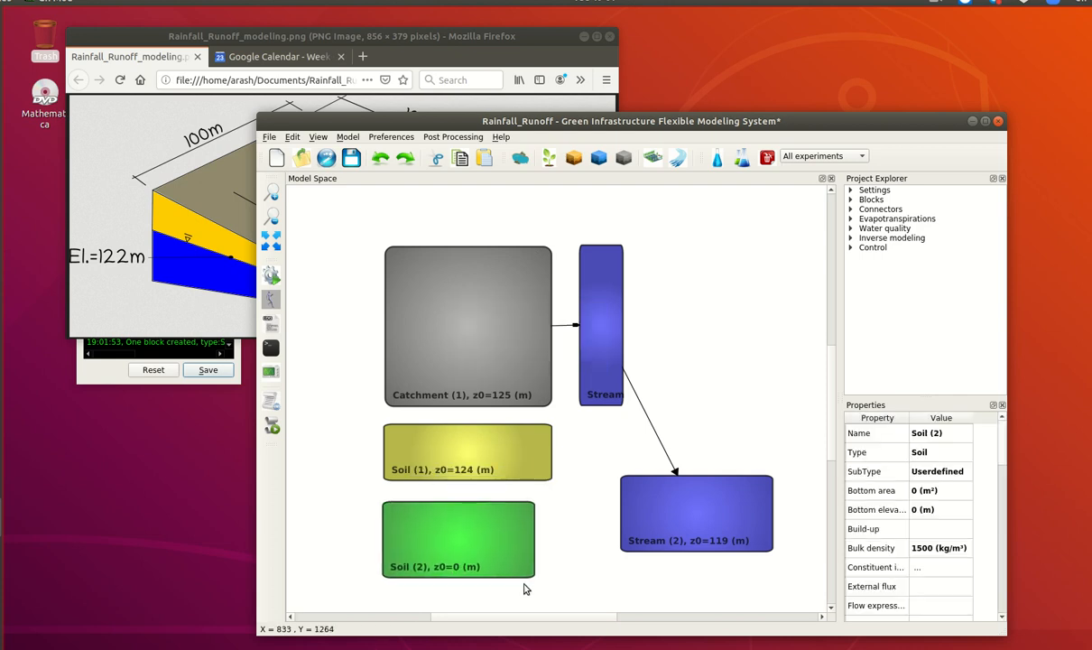
pyautogui.moveTo(528, 571); pyautogui.dragTo(557, 558)
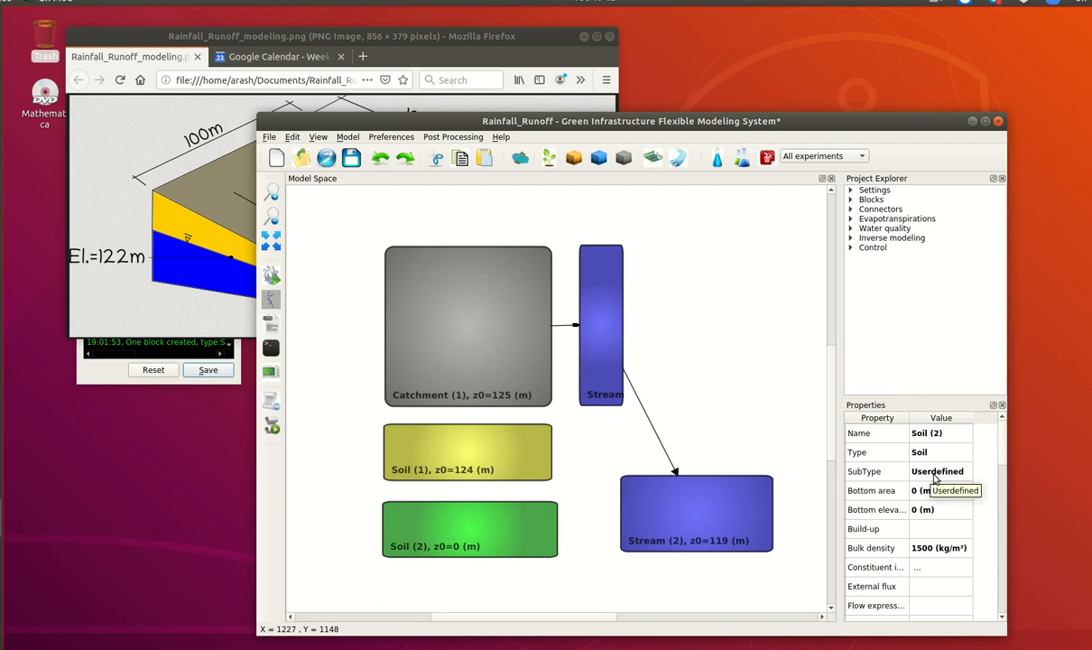
# Step: Set the subtype of the Soil (2) block to Clay
pyautogui.click(933, 479)
pyautogui.click(933, 479)
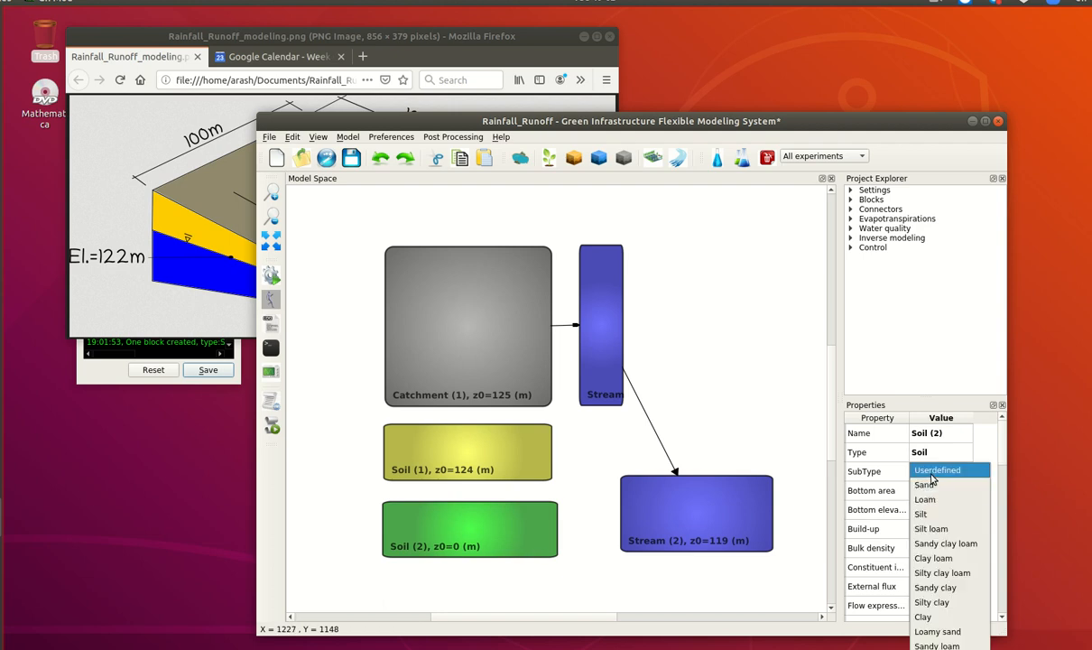
pyautogui.click(923, 617)
# Step: Set Soil (2)'s bottom area to 10000 m² and its bottom elevation to 123 m
pyautogui.click(923, 492)
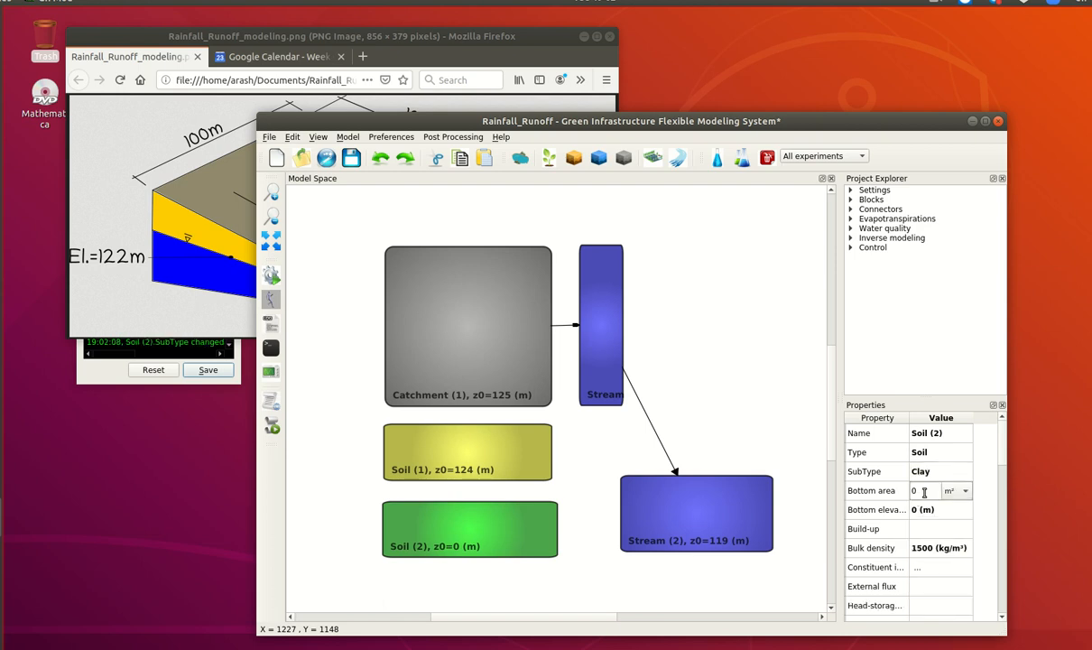
pyautogui.write('10000')
pyautogui.press('Return')
pyautogui.click(916, 511)
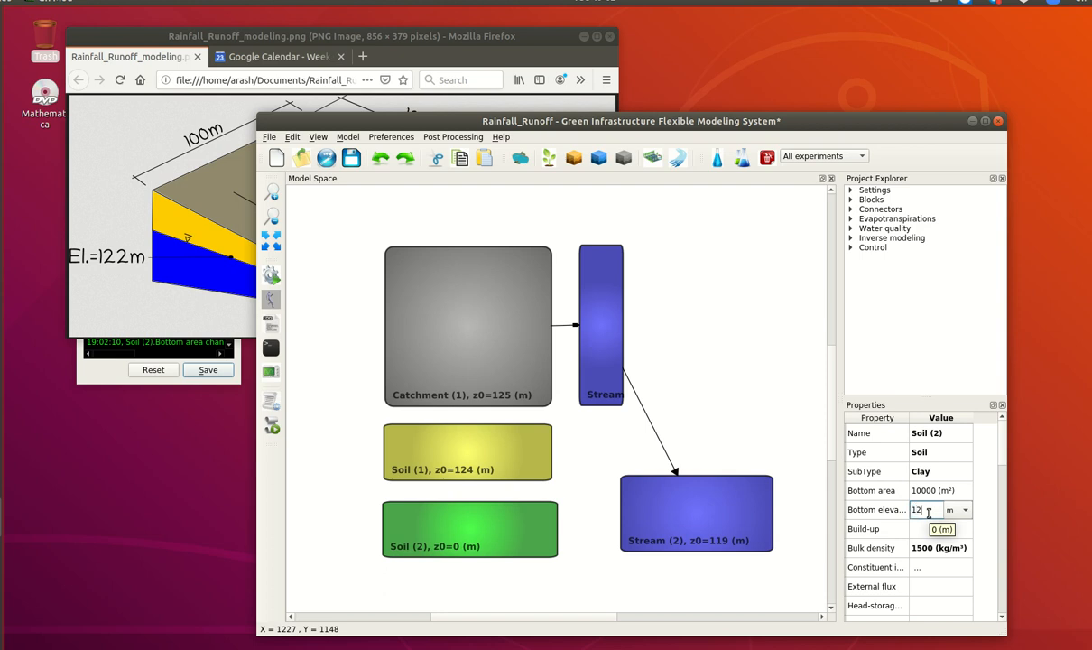
pyautogui.write('123')
pyautogui.press('Return')
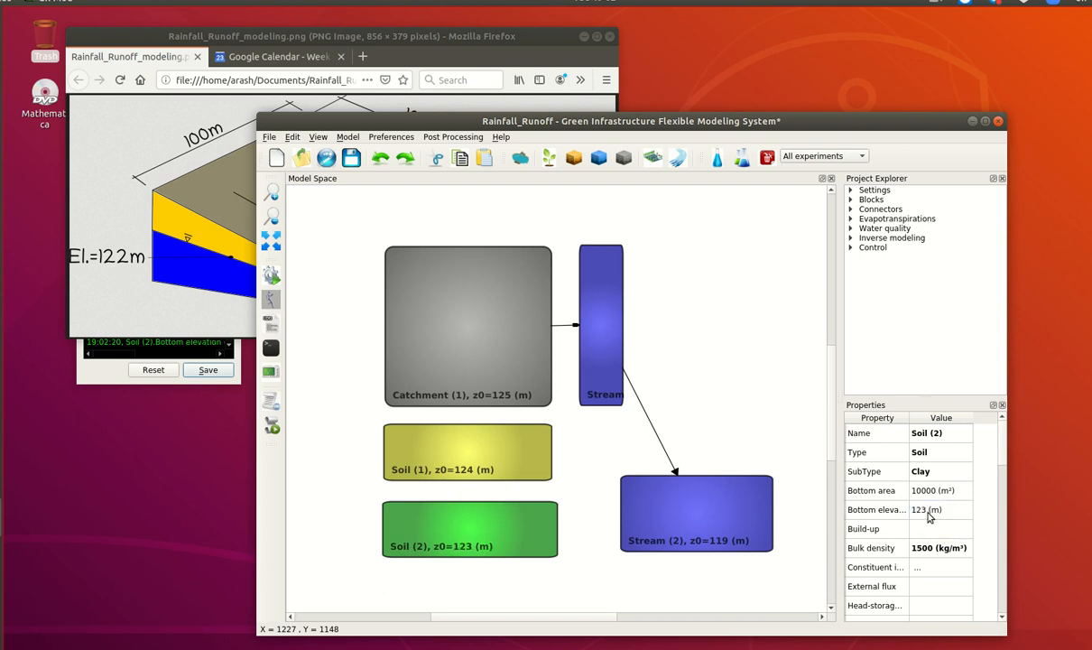
# Step: Set Soil (2)'s moisture content to 0.35 and its depth to 1 m
pyautogui.scroll(-1, 889, 487)
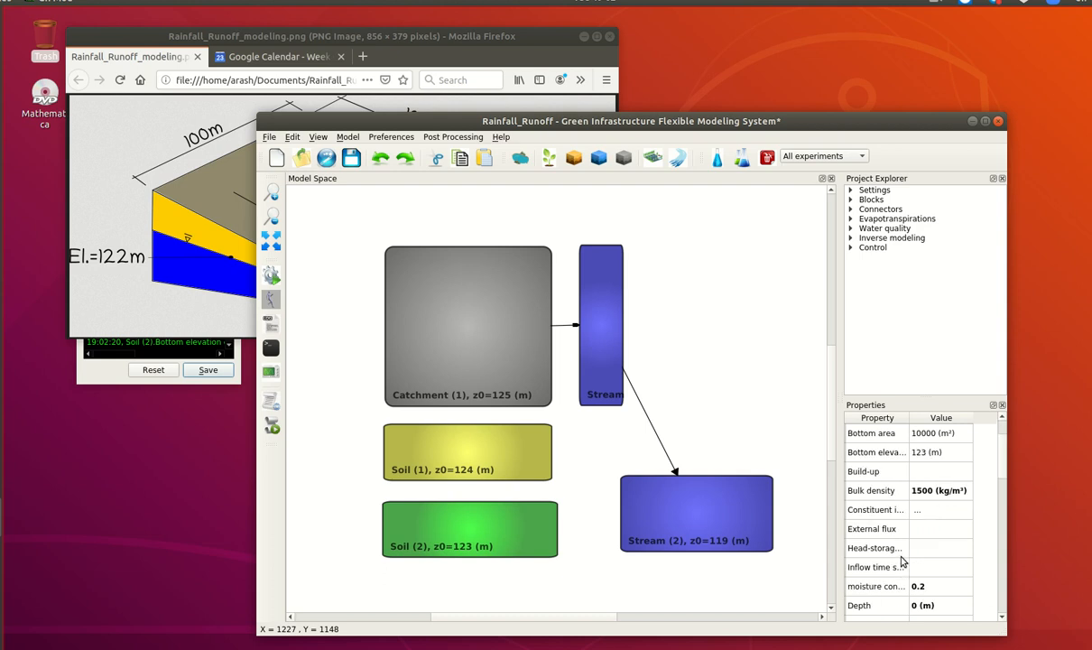
pyautogui.scroll(-1, 889, 545)
pyautogui.doubleClick(919, 529)
pyautogui.moveTo(919, 529); pyautogui.dragTo(938, 530)
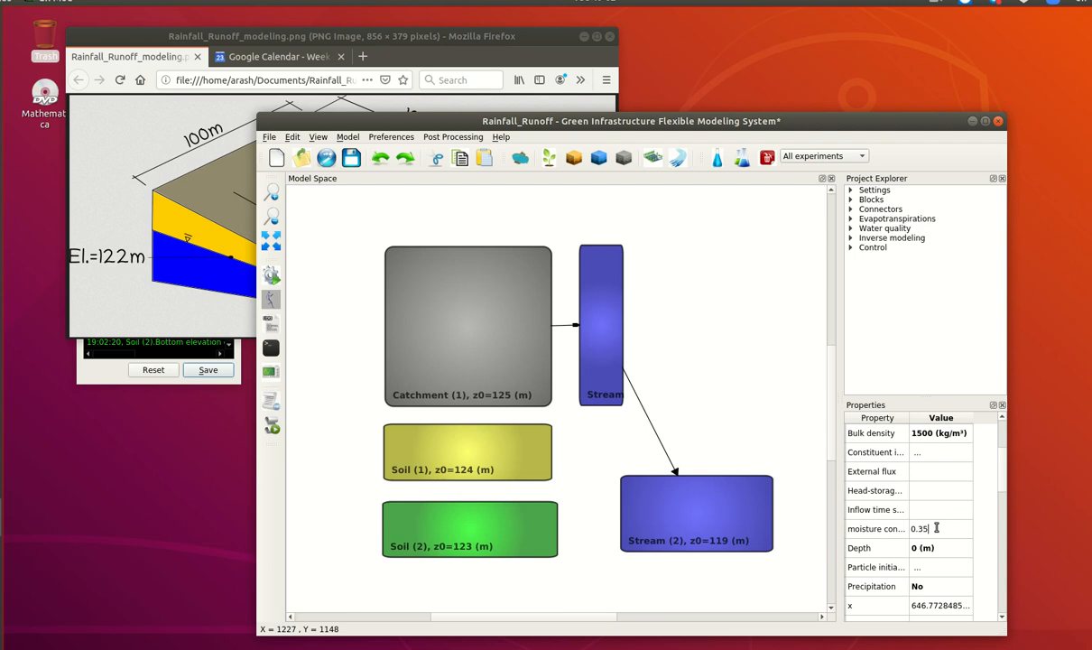
pyautogui.write('35')
pyautogui.press('Return')
pyautogui.doubleClick(921, 548)
pyautogui.write('1')
pyautogui.doubleClick(921, 529)
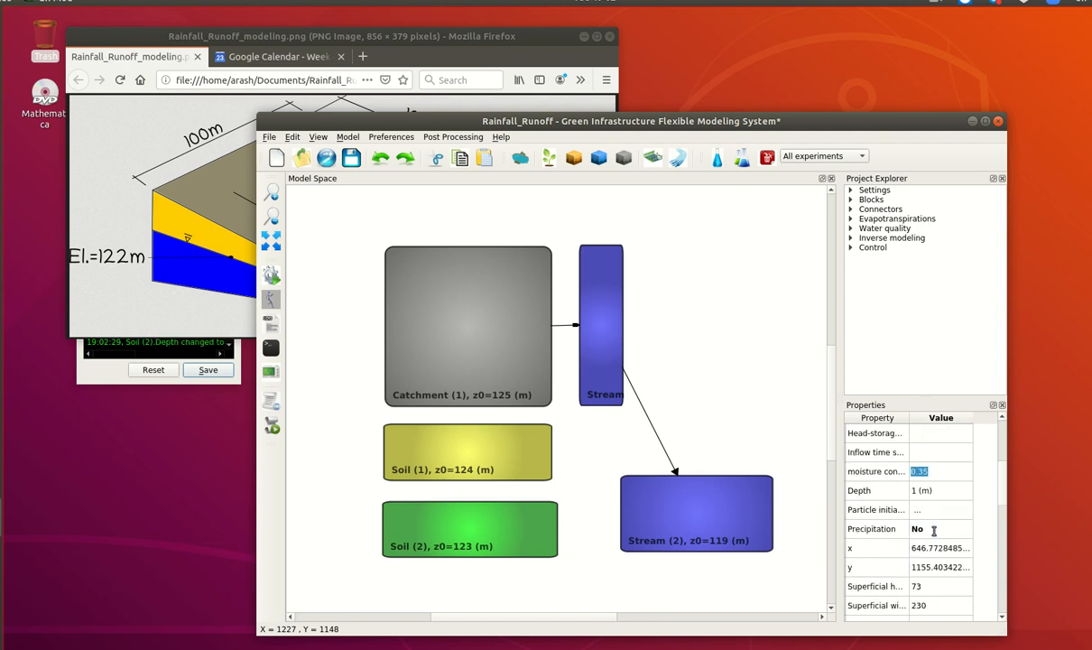
# Step: Add a third soil block below Soil (2), then widen, flatten and align it to match the soil blocks above
pyautogui.scroll(-5, 934, 531)
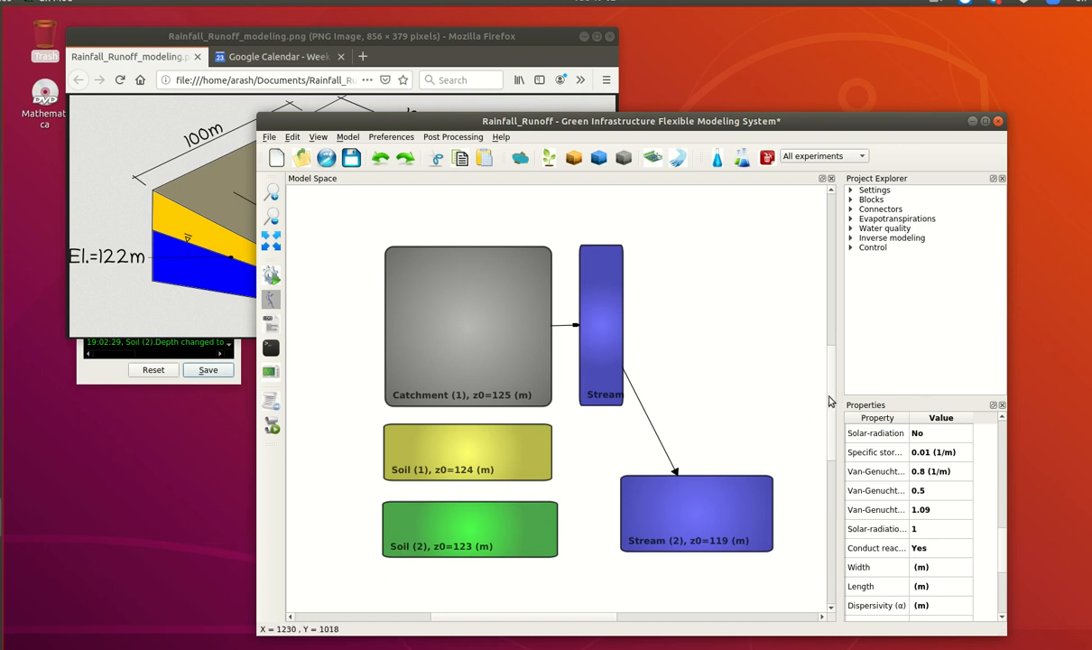
pyautogui.scroll(-2, 829, 401)
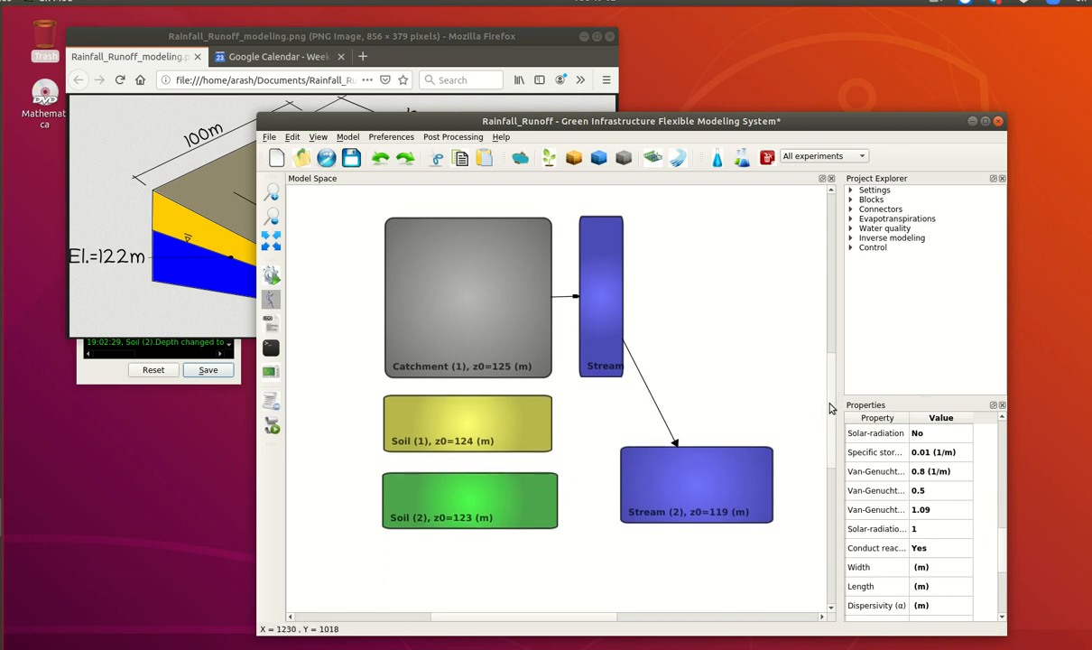
pyautogui.click(574, 159)
pyautogui.moveTo(538, 337); pyautogui.dragTo(428, 584)
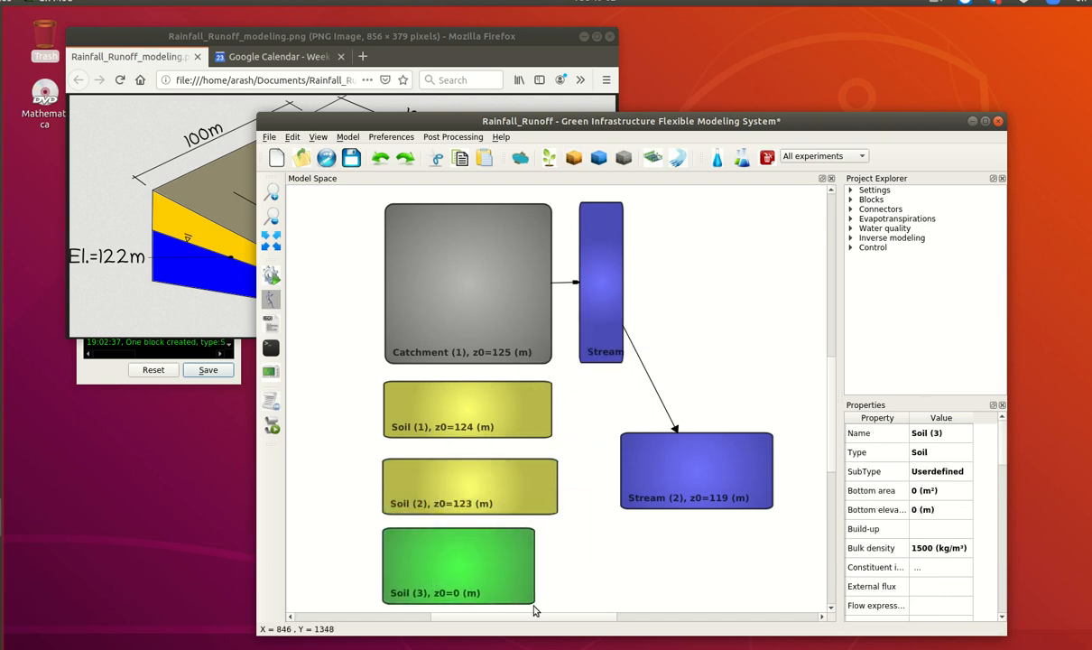
pyautogui.moveTo(529, 596); pyautogui.dragTo(557, 584)
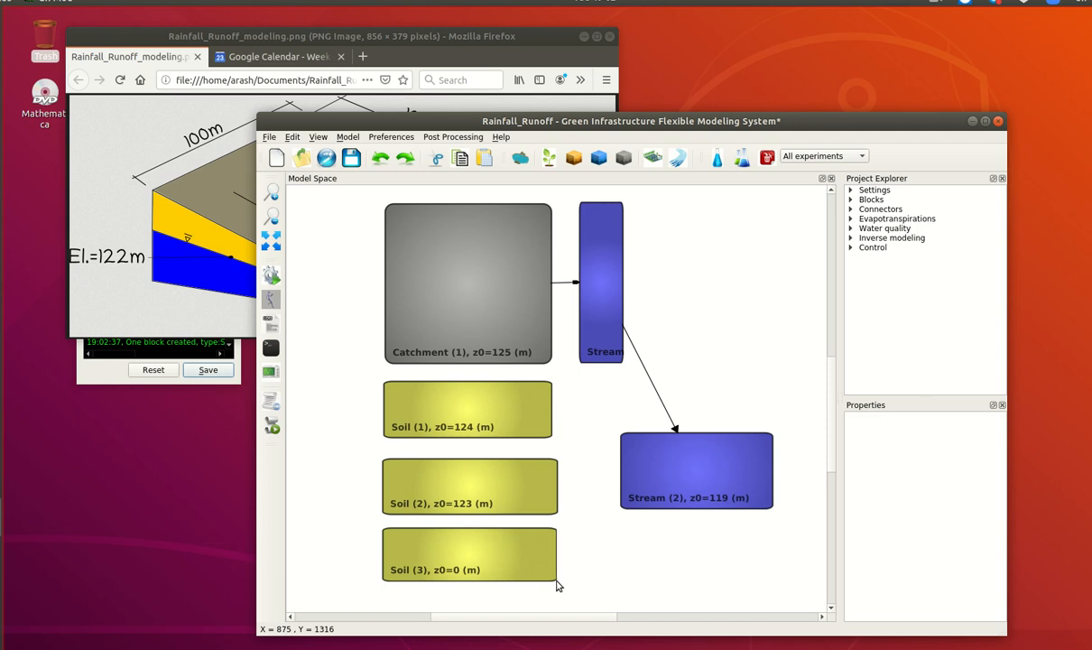
pyautogui.moveTo(506, 554); pyautogui.dragTo(506, 568)
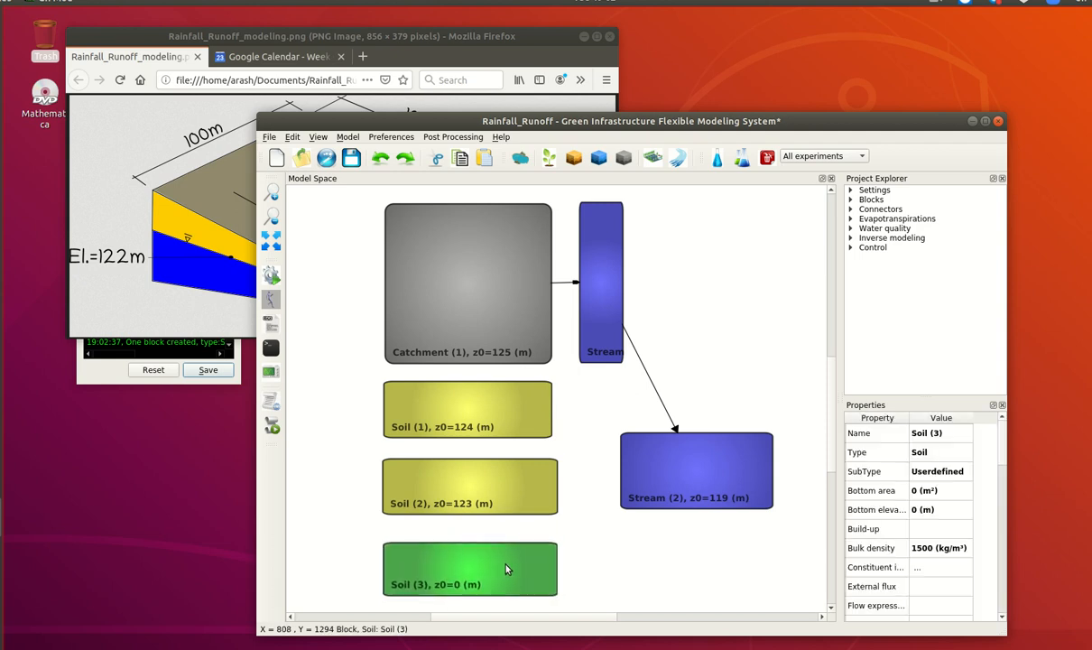
# Step: Set the subtype of the Soil (3) block to Clay
pyautogui.click(939, 473)
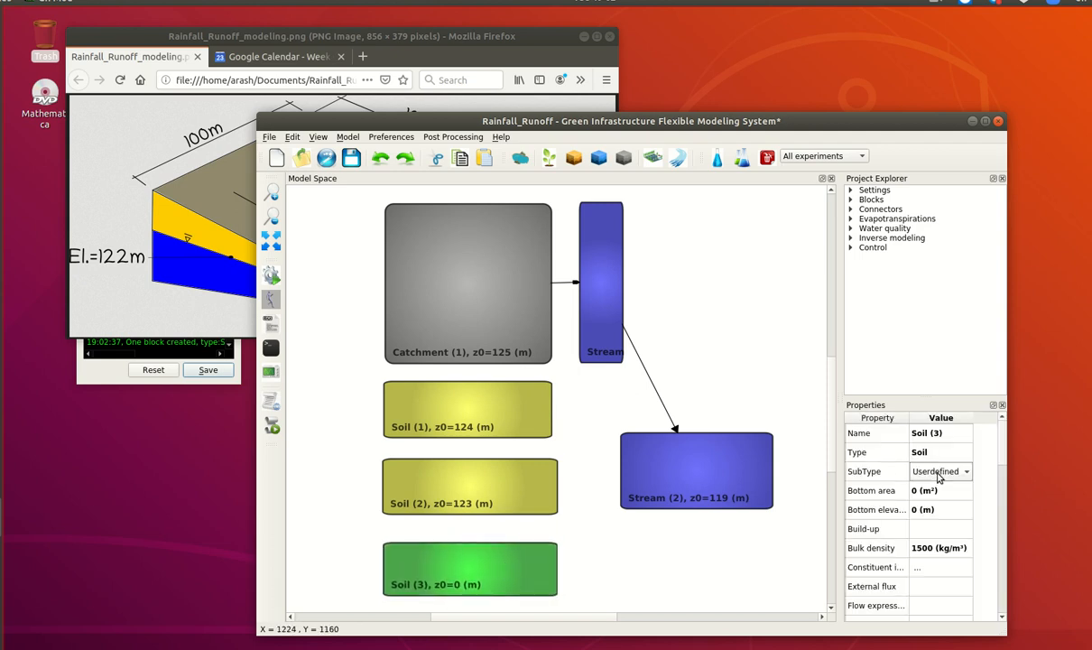
pyautogui.click(939, 473)
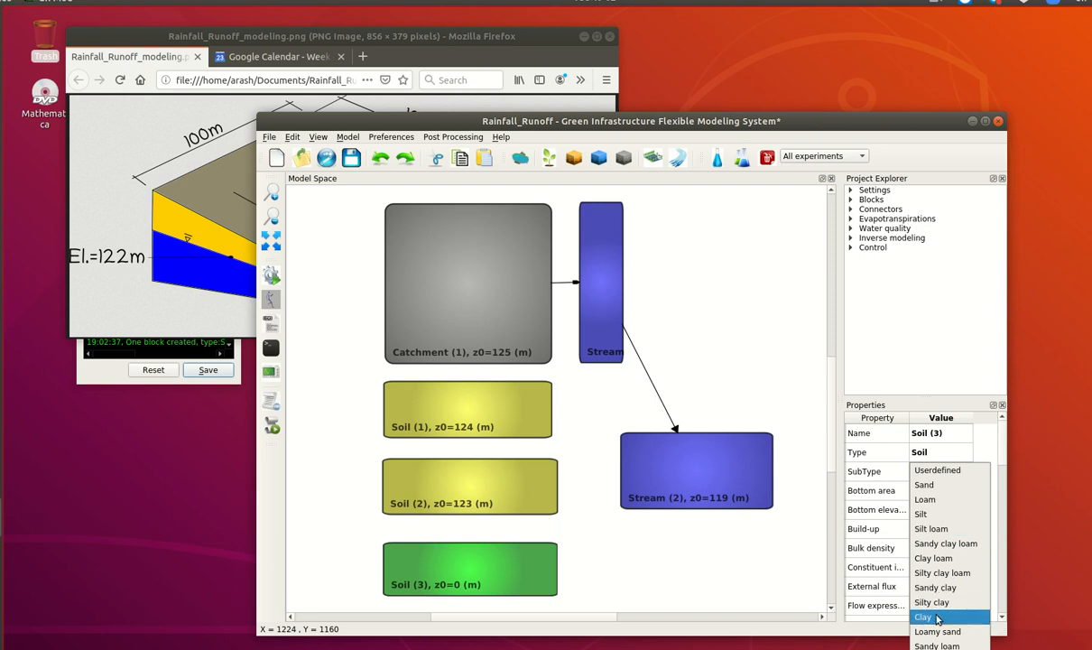
pyautogui.click(937, 617)
# Step: Set Soil (3)'s bottom area to 10000 m² and its bottom elevation to 122 m
pyautogui.click(910, 490)
pyautogui.doubleClick(909, 490)
pyautogui.write('10000')
pyautogui.press('Return')
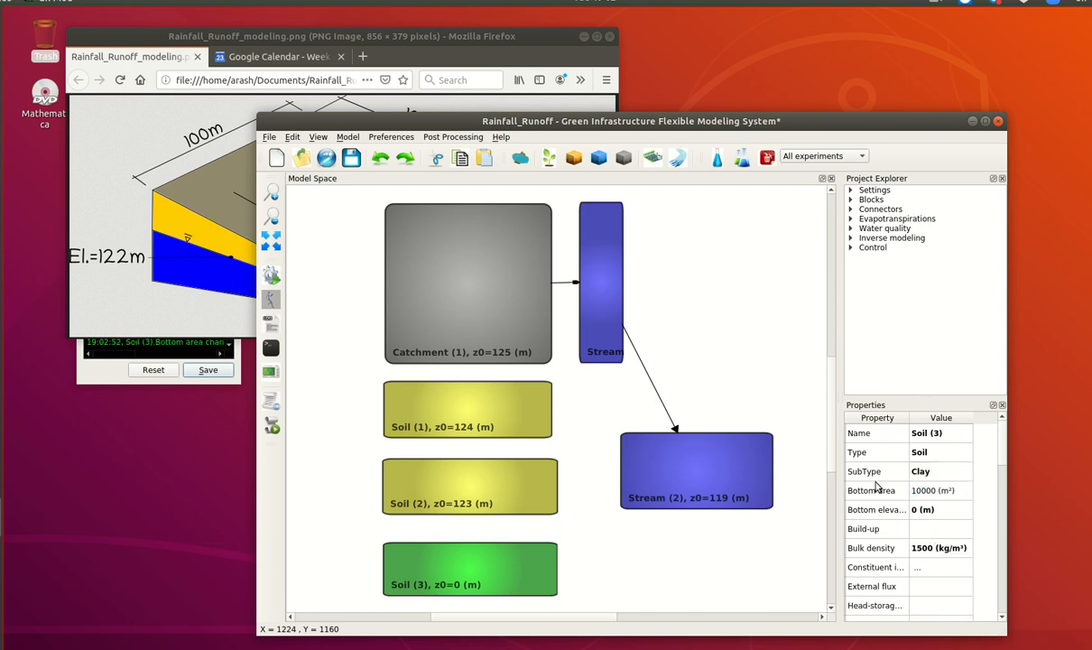
pyautogui.click(922, 514)
pyautogui.doubleClick(922, 511)
pyautogui.write('122')
pyautogui.press('Return')
# Step: Set Soil (3)'s moisture content to 0.38 and its depth to 1 m
pyautogui.scroll(-1, 951, 442)
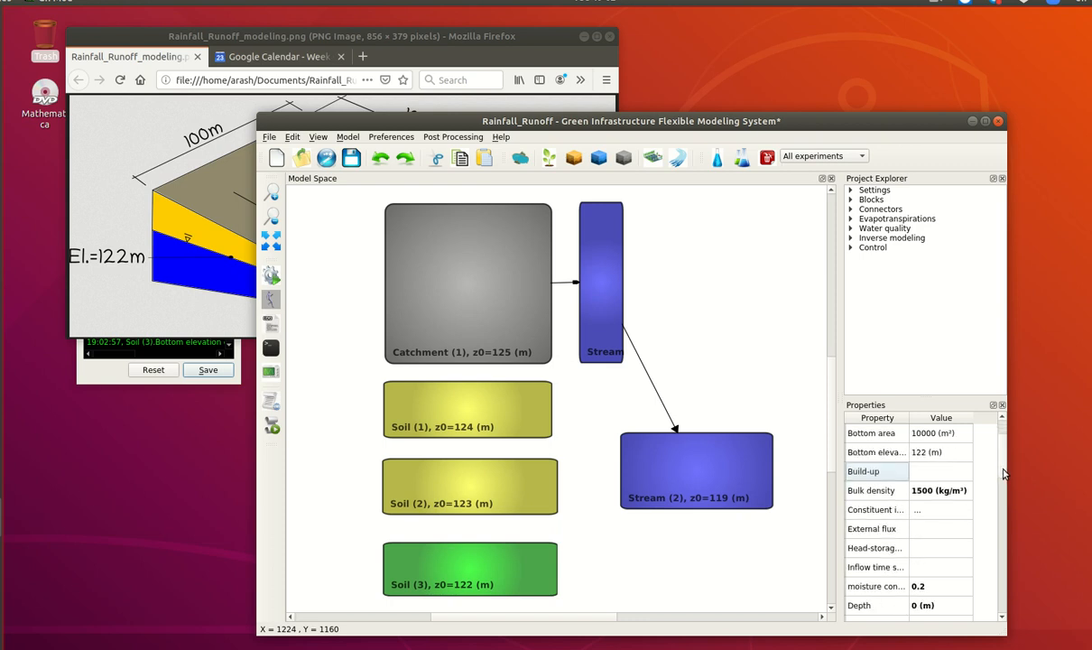
pyautogui.doubleClick(933, 586)
pyautogui.press('Return')
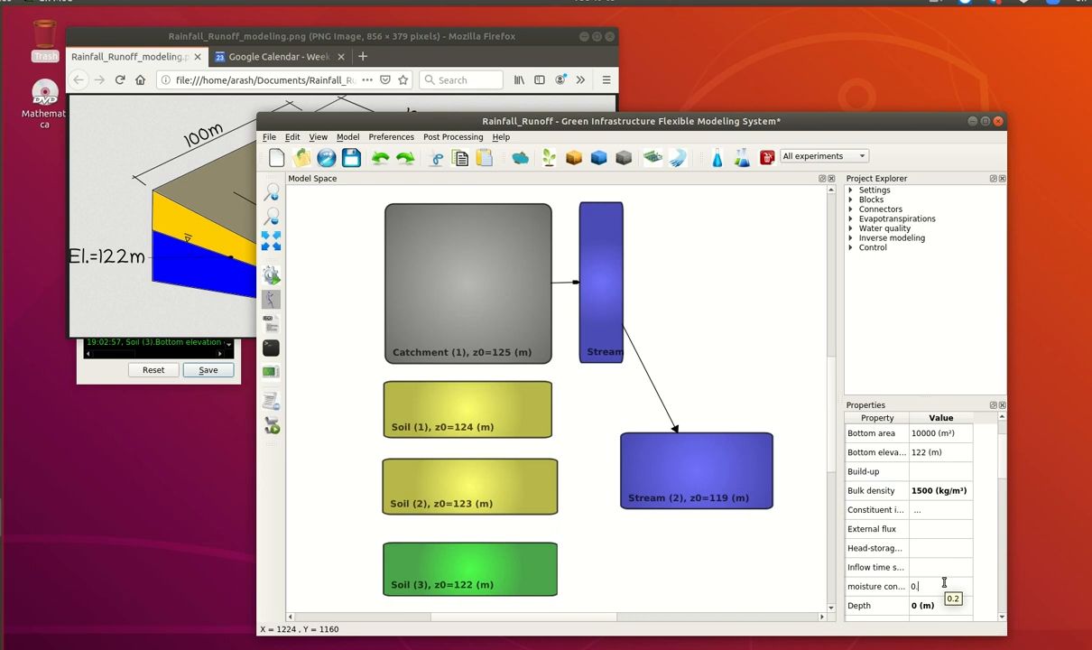
pyautogui.write('0.38')
pyautogui.press('Return')
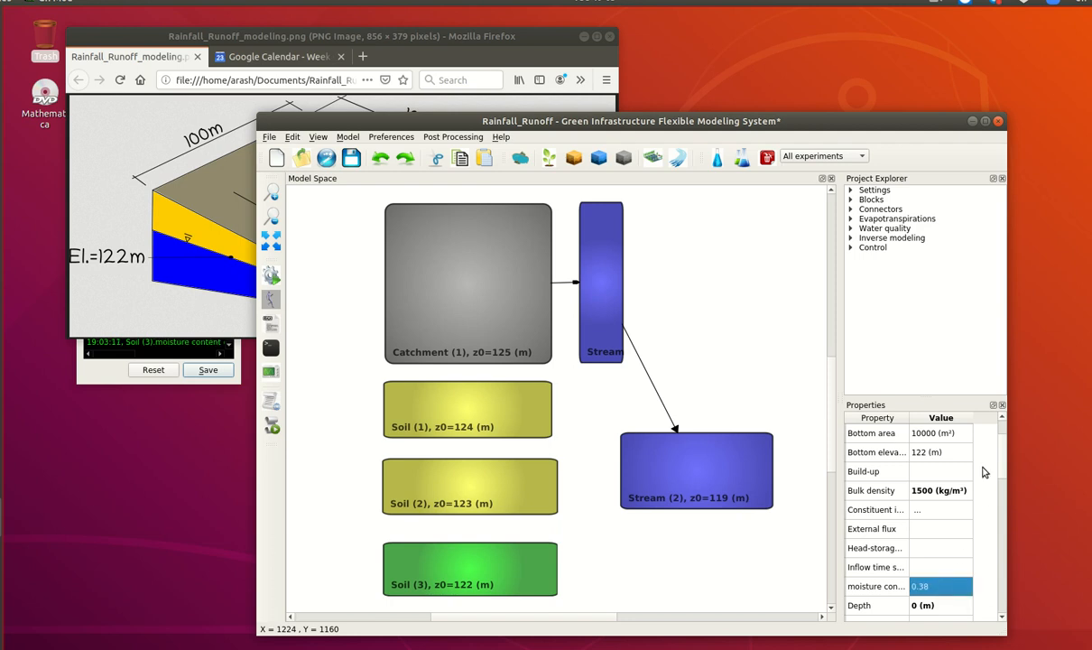
pyautogui.scroll(-3, 948, 441)
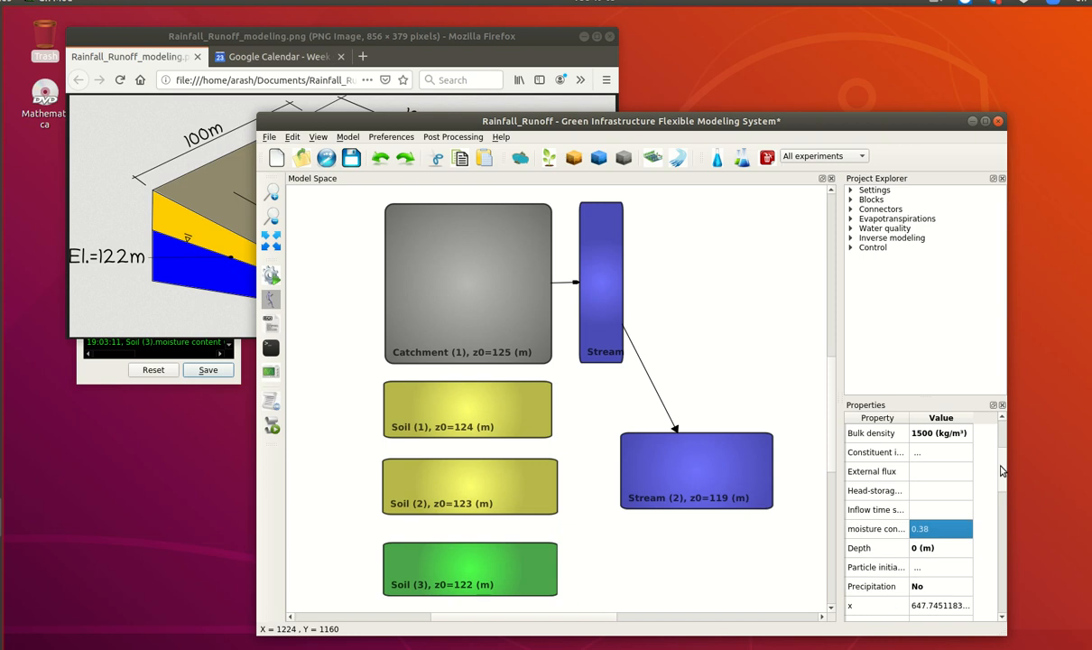
pyautogui.doubleClick(914, 548)
pyautogui.write('1')
pyautogui.press('Return')
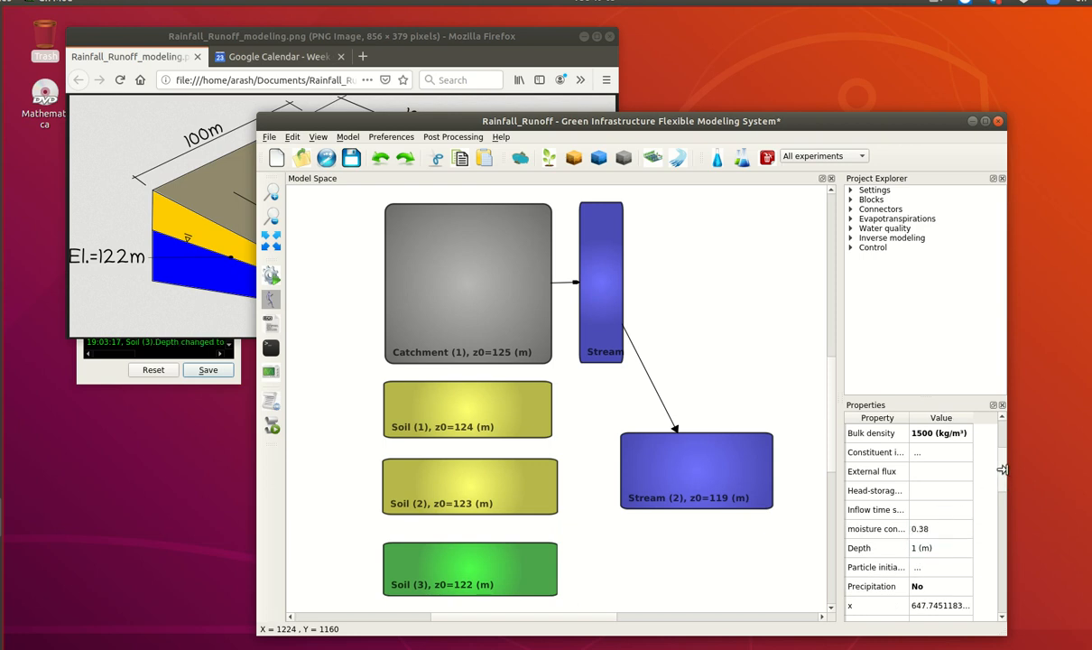
pyautogui.moveTo(1004, 471); pyautogui.dragTo(1007, 489)
pyautogui.scroll(-2, 953, 465)
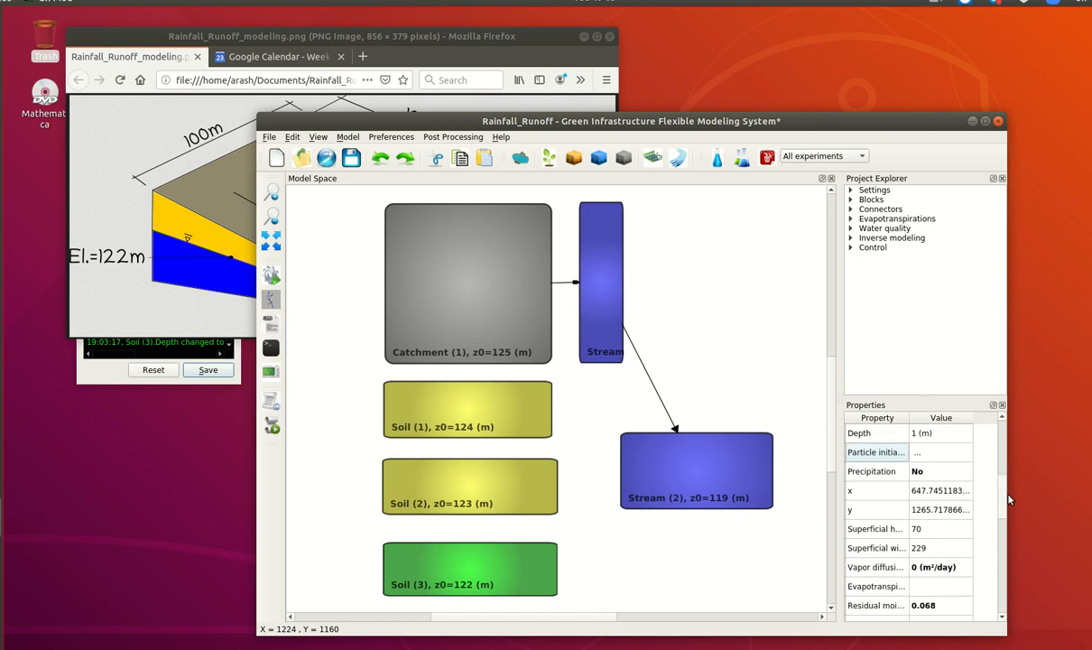
# Step: Save the model under the new name Rain_Runoff_w_inf in the Documents folder
pyautogui.click(268, 138)
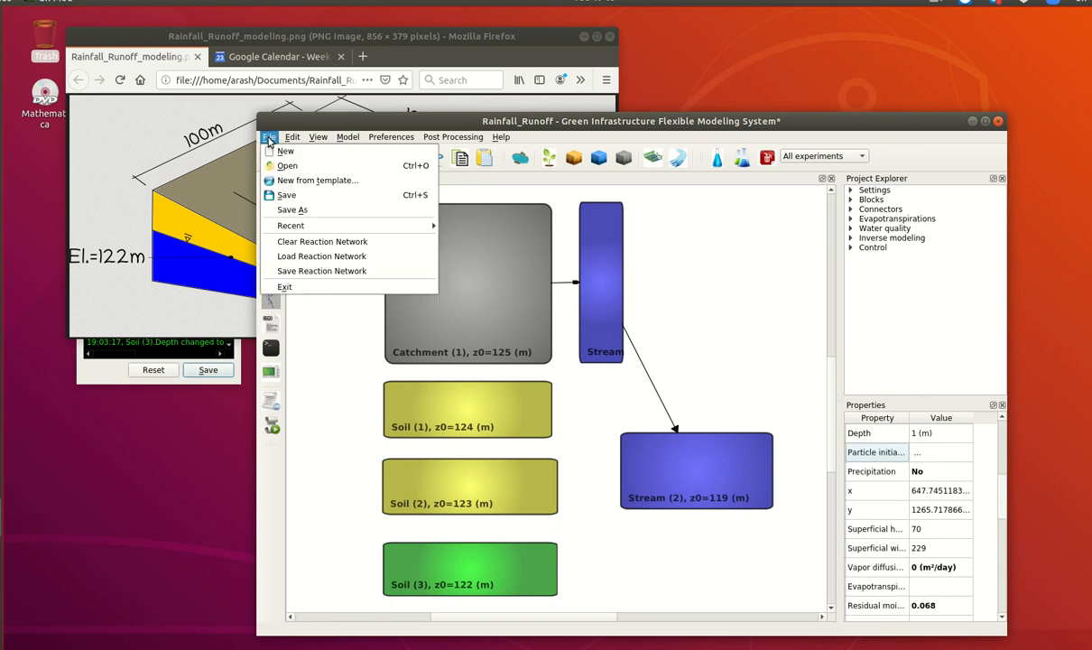
pyautogui.click(296, 205)
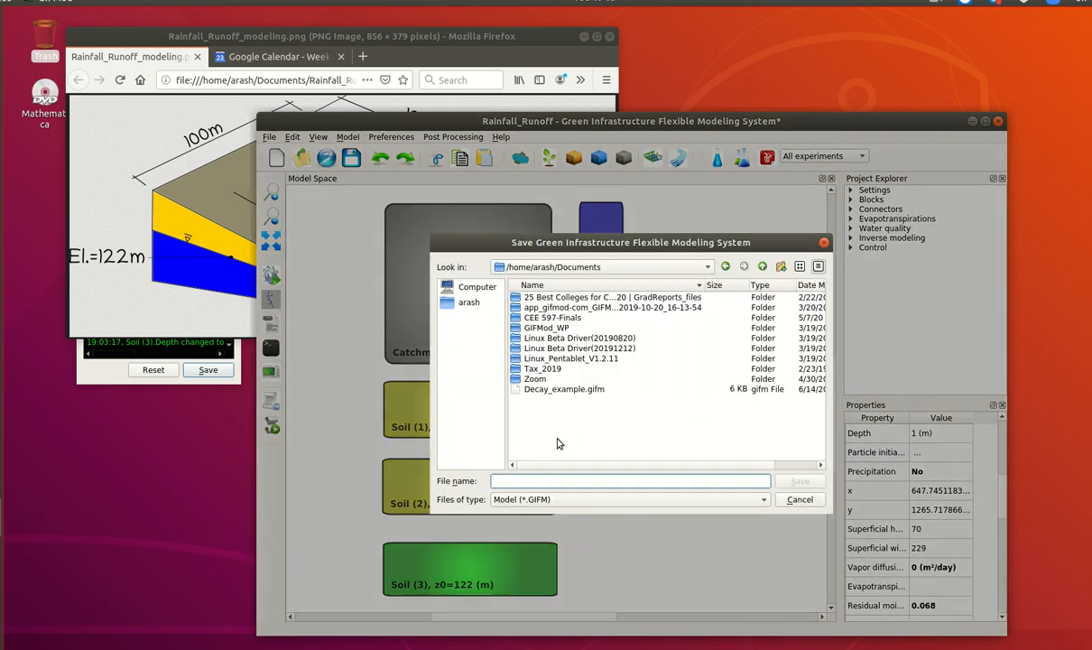
pyautogui.write('Rain_Runoff_w_inf')
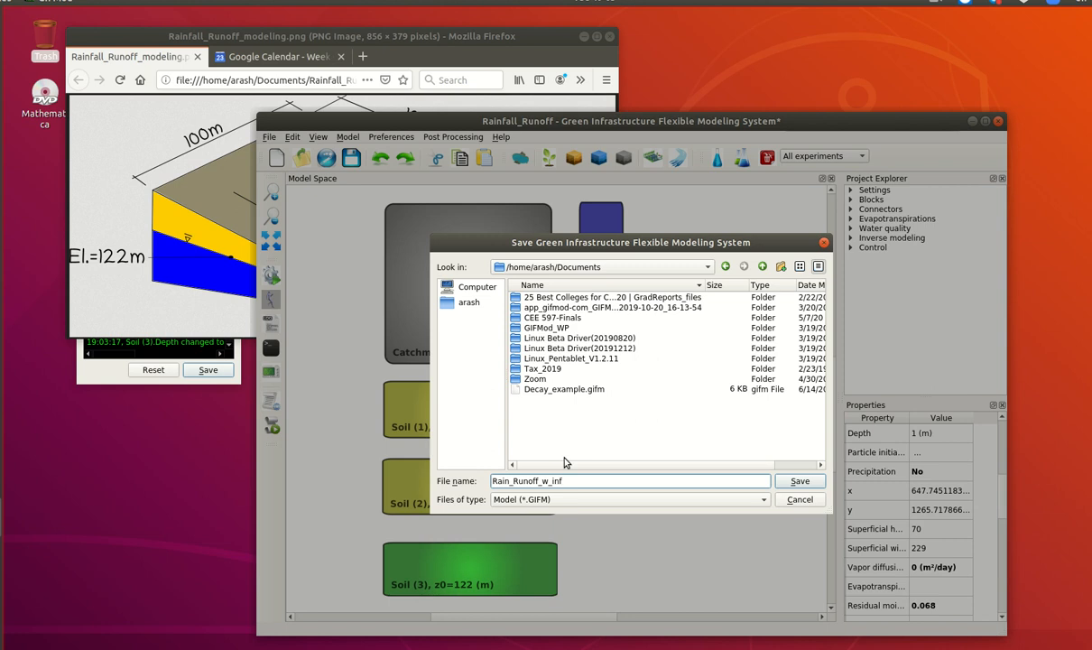
pyautogui.press('Return')
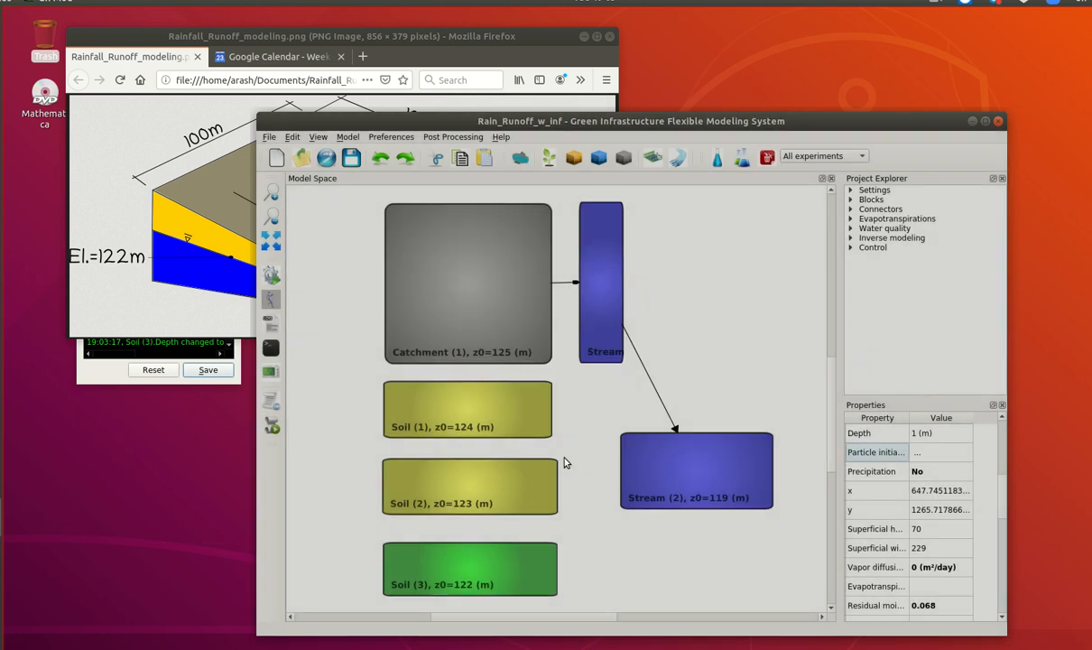
# Step: Connect Catchment (1) to Soil (1), Soil (1) to Soil (2), and Soil (2) to Soil (3) in a downward chain
pyautogui.click(702, 373)
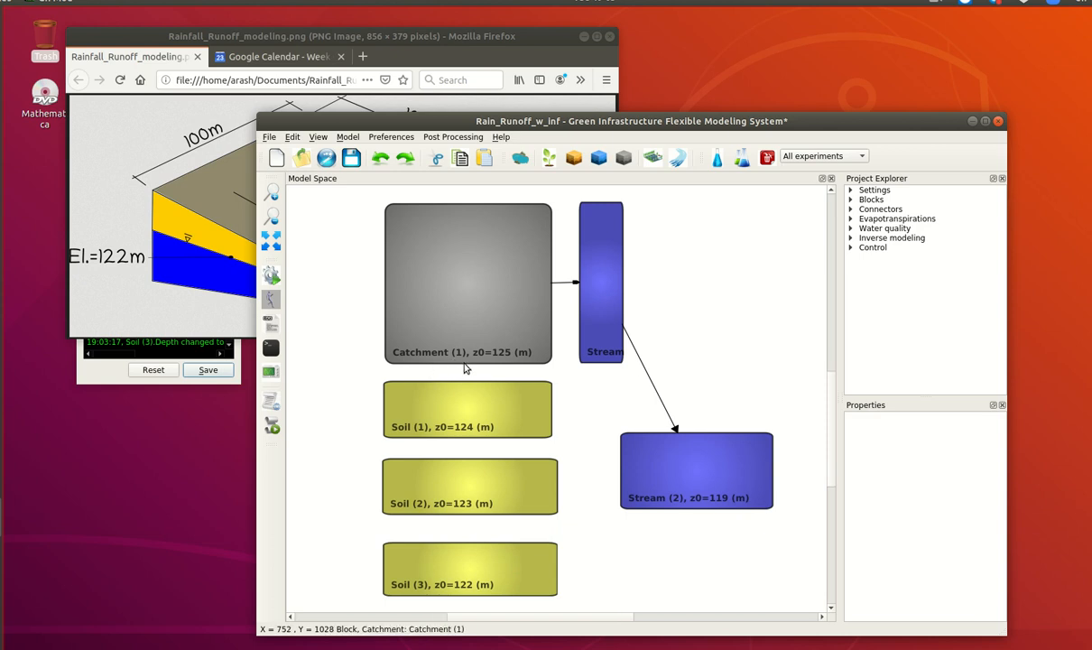
pyautogui.moveTo(465, 362); pyautogui.dragTo(466, 386)
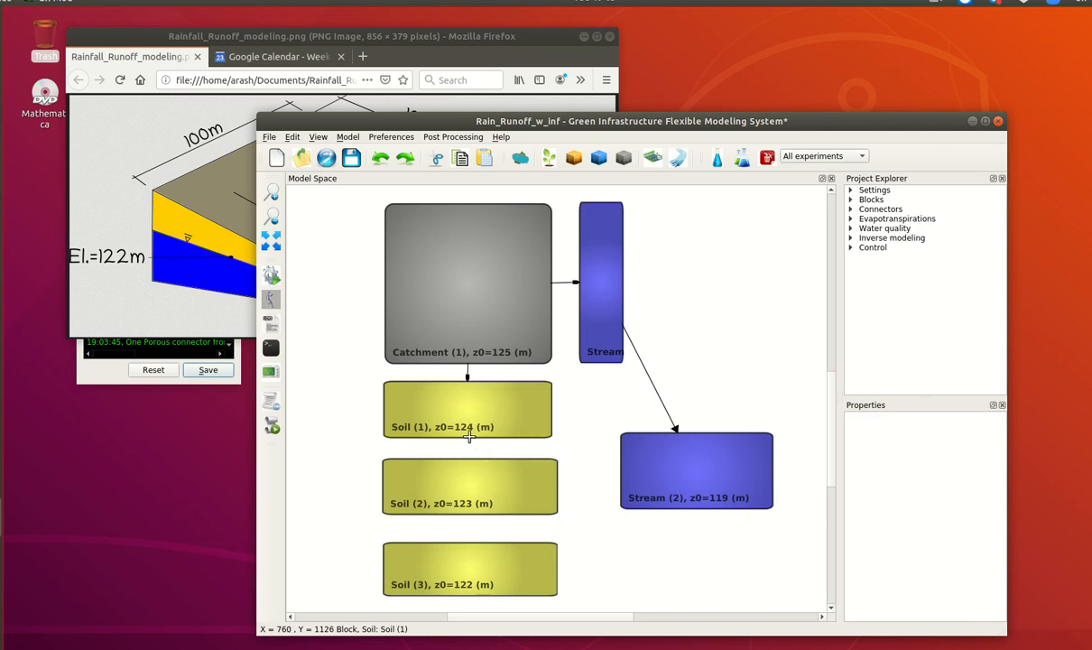
pyautogui.moveTo(474, 461); pyautogui.dragTo(471, 547)
# Step: Check the elevation sketch and set the length of the Catchment (1) to Soil (1) connector to 0.5 m
pyautogui.click(468, 385)
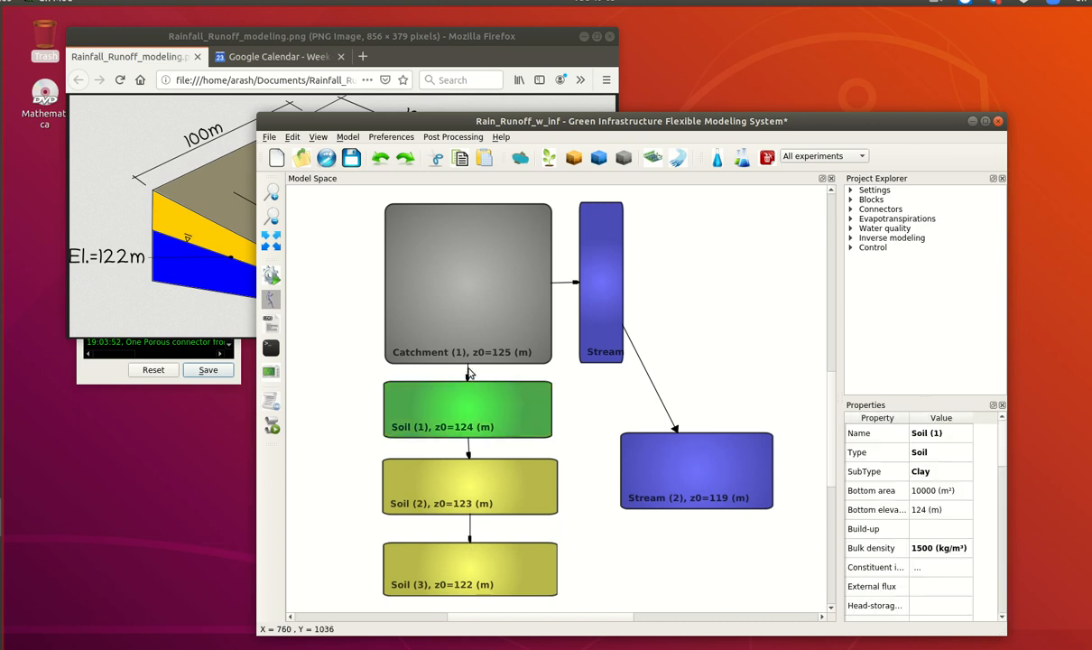
pyautogui.click(468, 372)
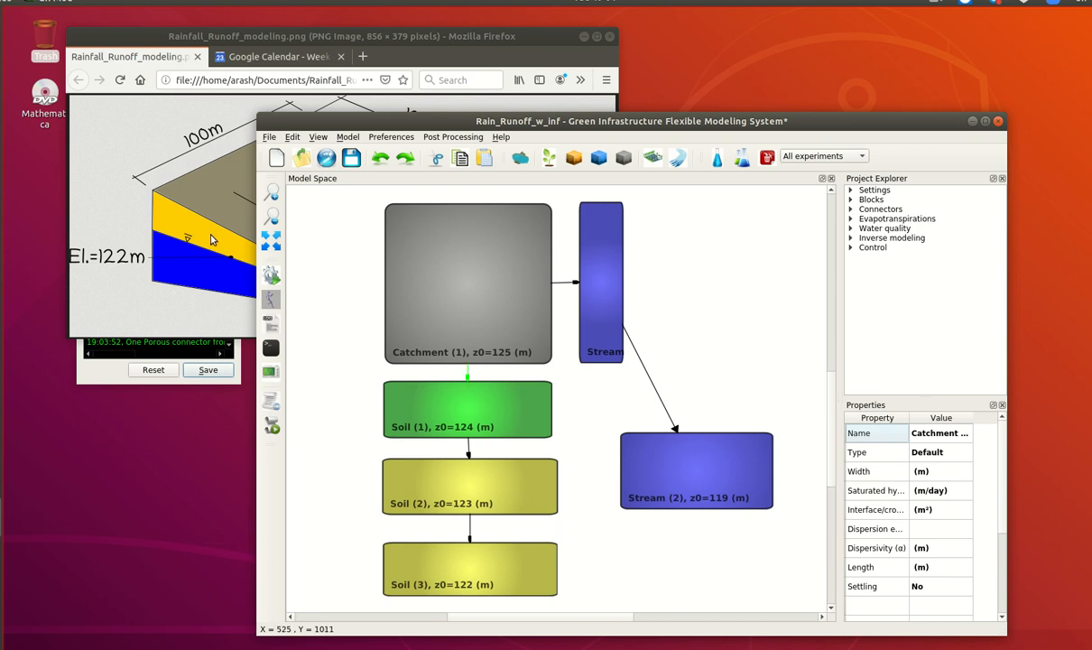
pyautogui.click(283, 36)
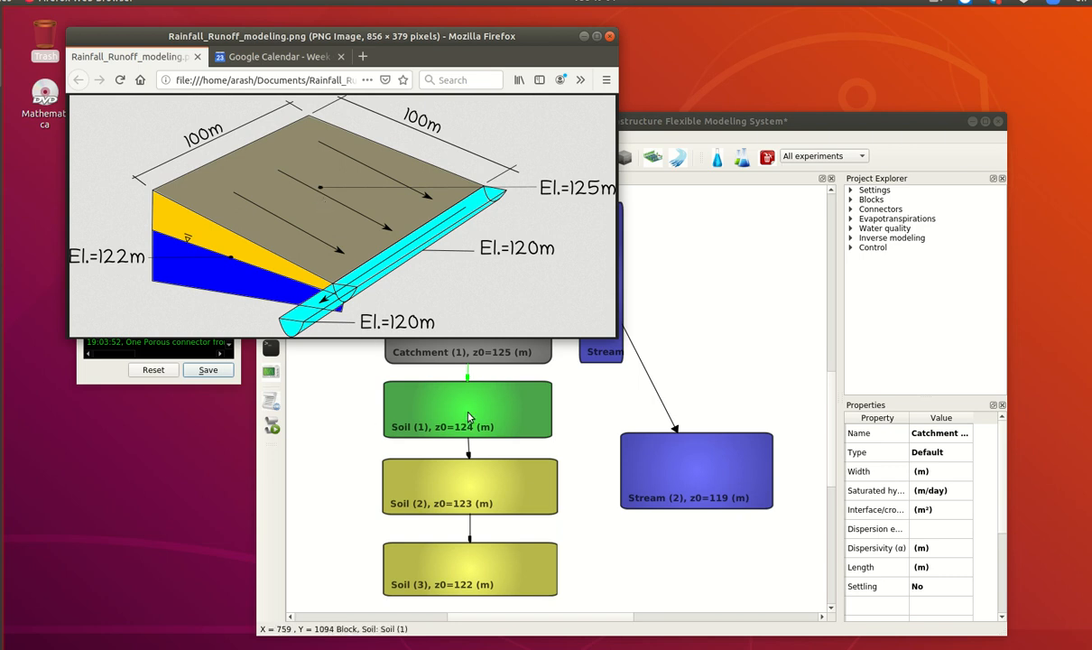
pyautogui.click(468, 417)
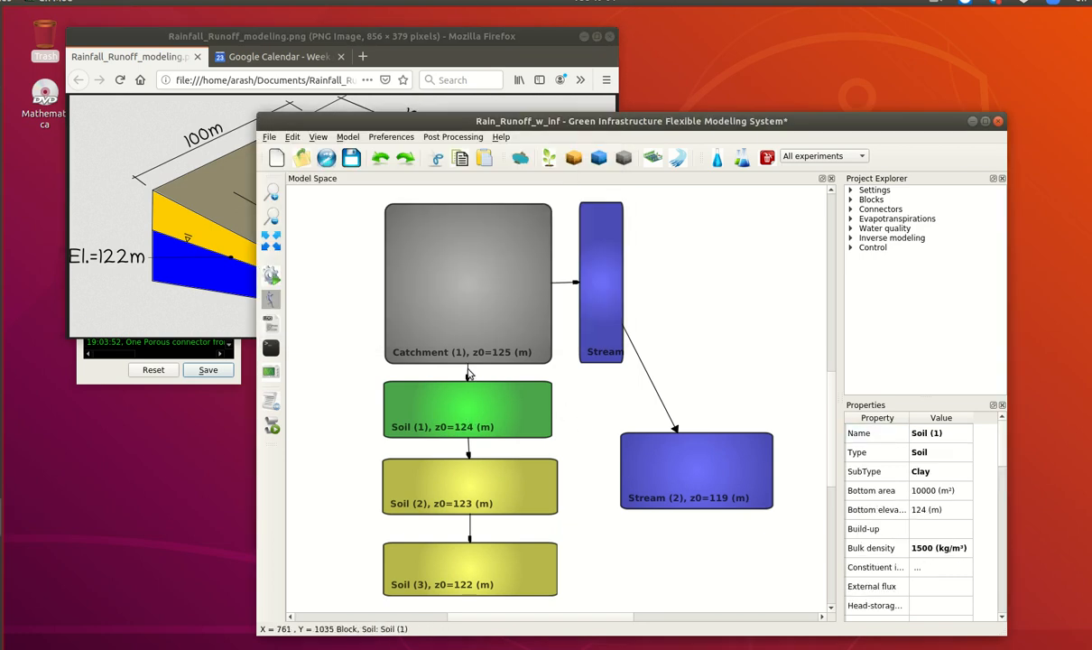
pyautogui.click(469, 377)
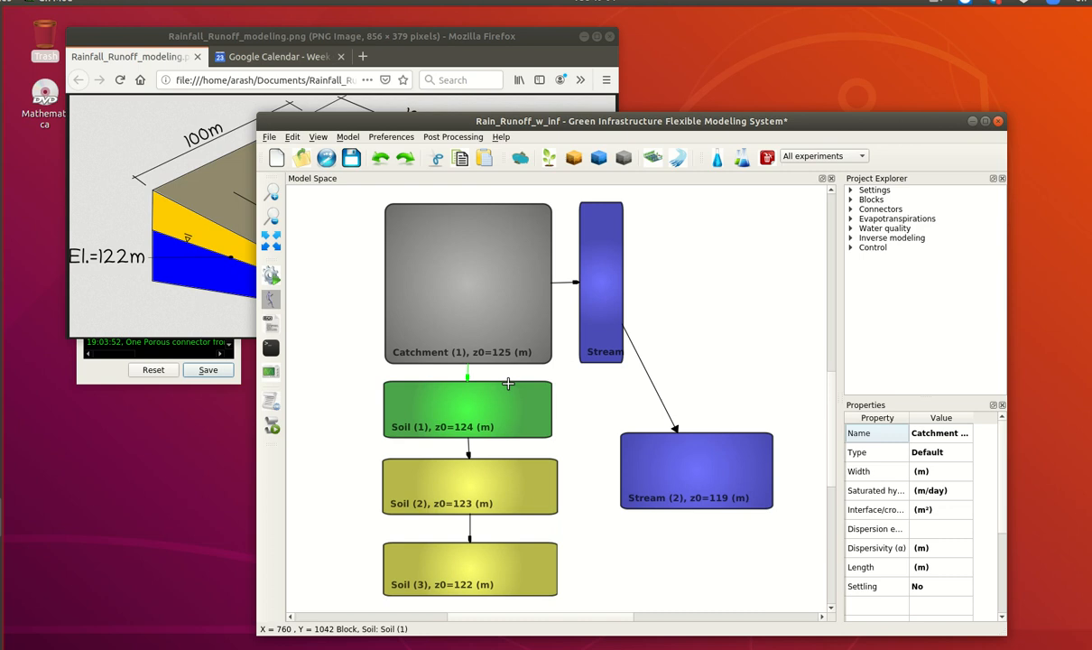
pyautogui.click(920, 566)
pyautogui.write('0.5')
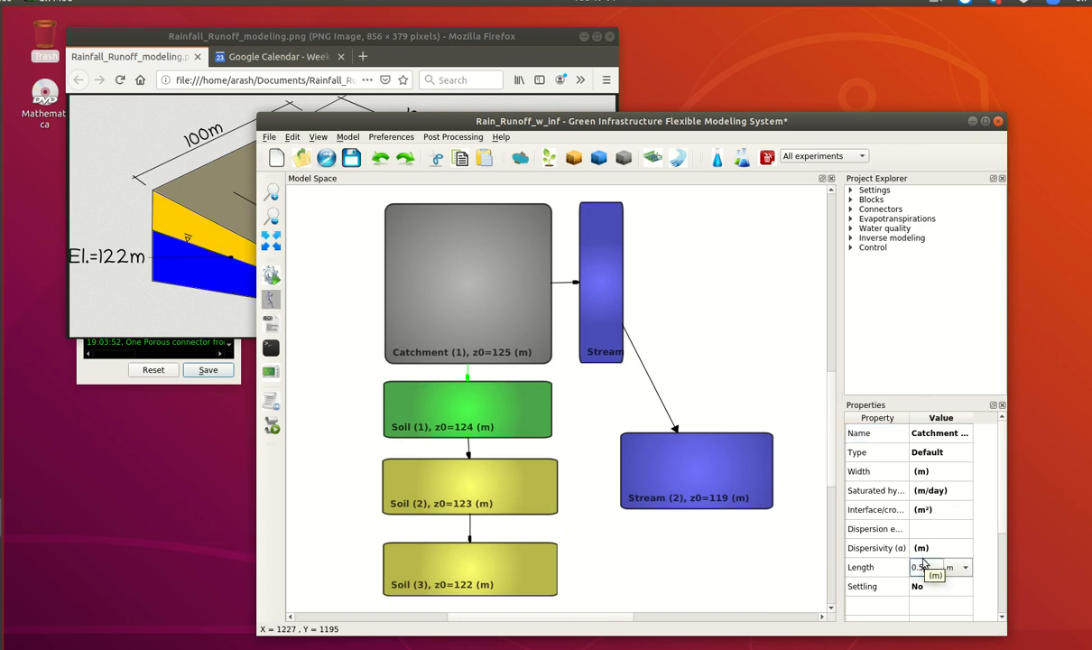
pyautogui.press('Return')
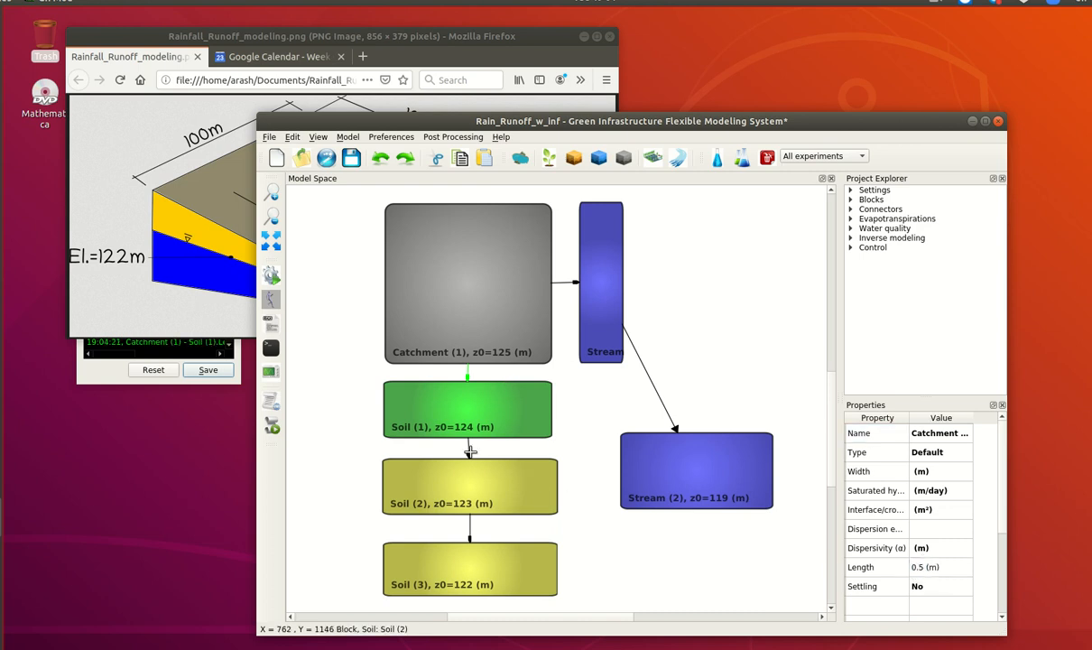
# Step: Set the length of the connector between Soil (1) and Soil (2) to 1 m
pyautogui.click(468, 452)
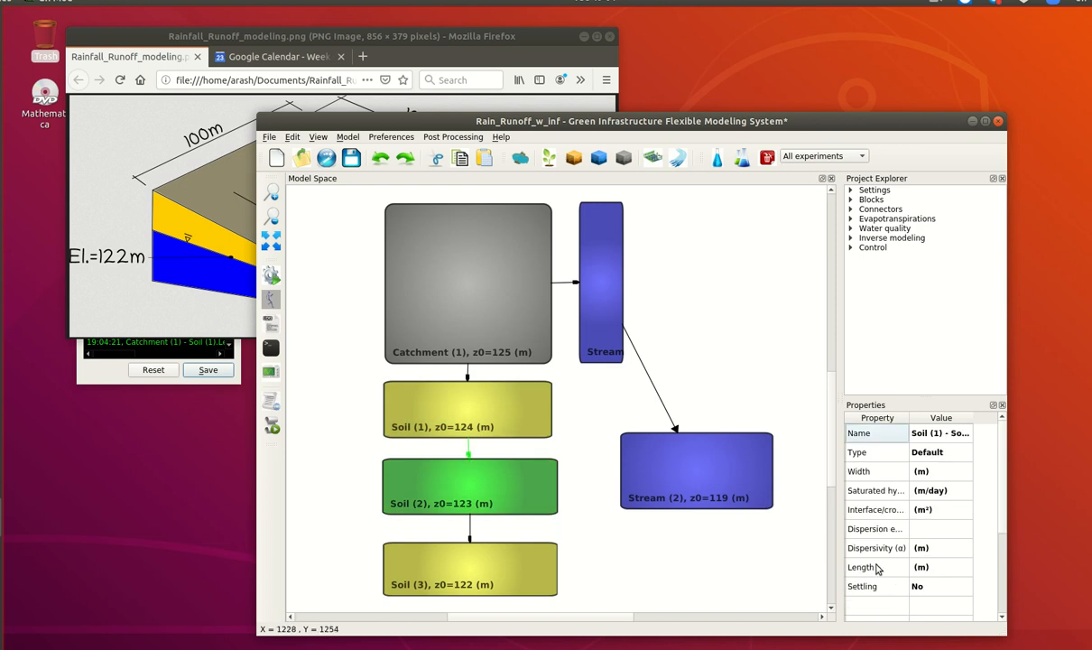
pyautogui.doubleClick(914, 568)
pyautogui.write('1')
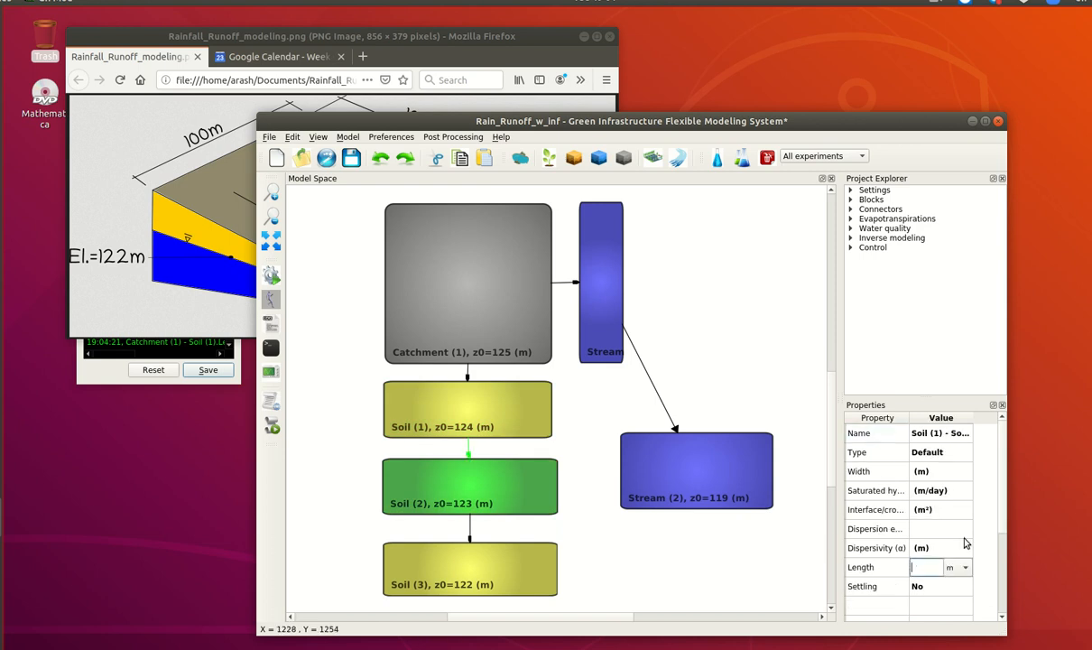
pyautogui.press('Return')
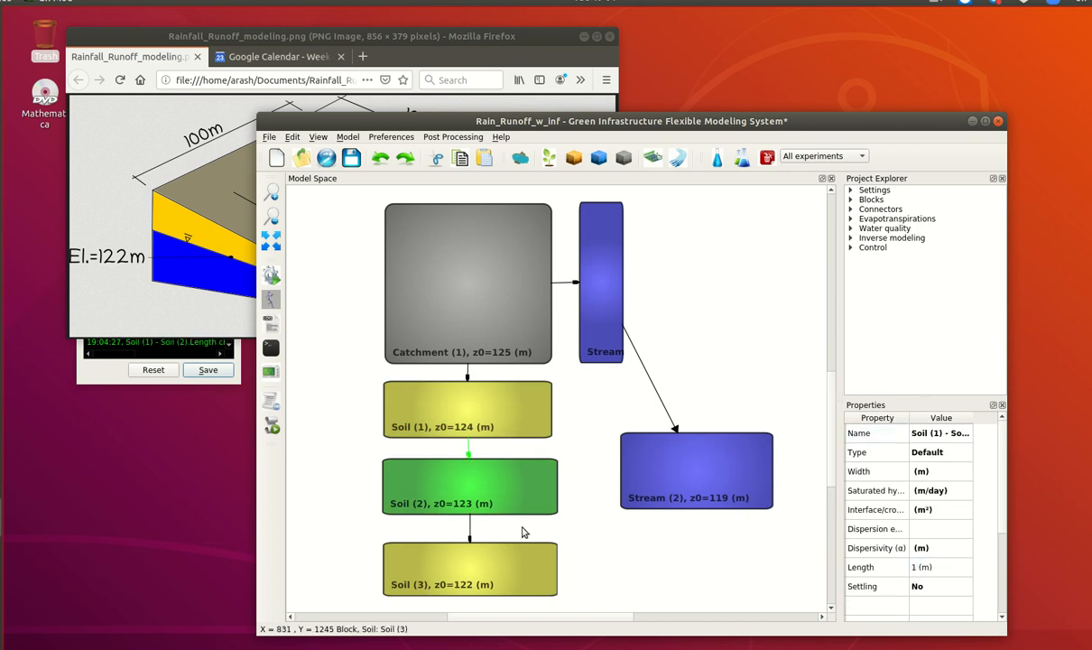
# Step: Set the length of the connector between Soil (2) and Soil (3) to 1 m and save the model
pyautogui.click(468, 534)
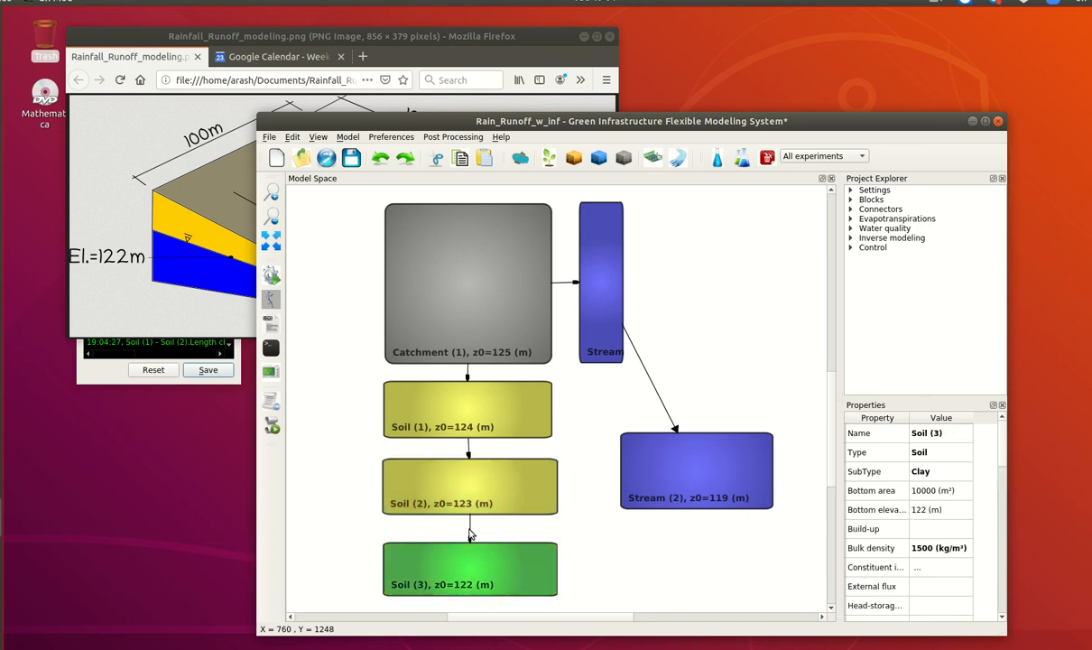
pyautogui.doubleClick(916, 569)
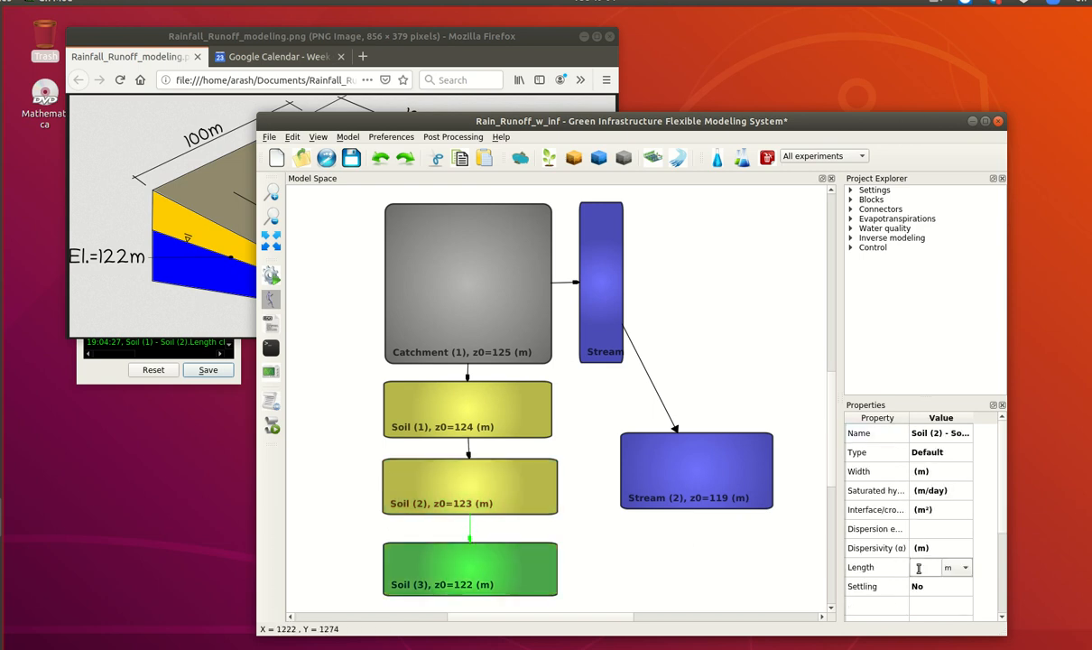
pyautogui.write('1')
pyautogui.press('Return')
pyautogui.click(351, 159)
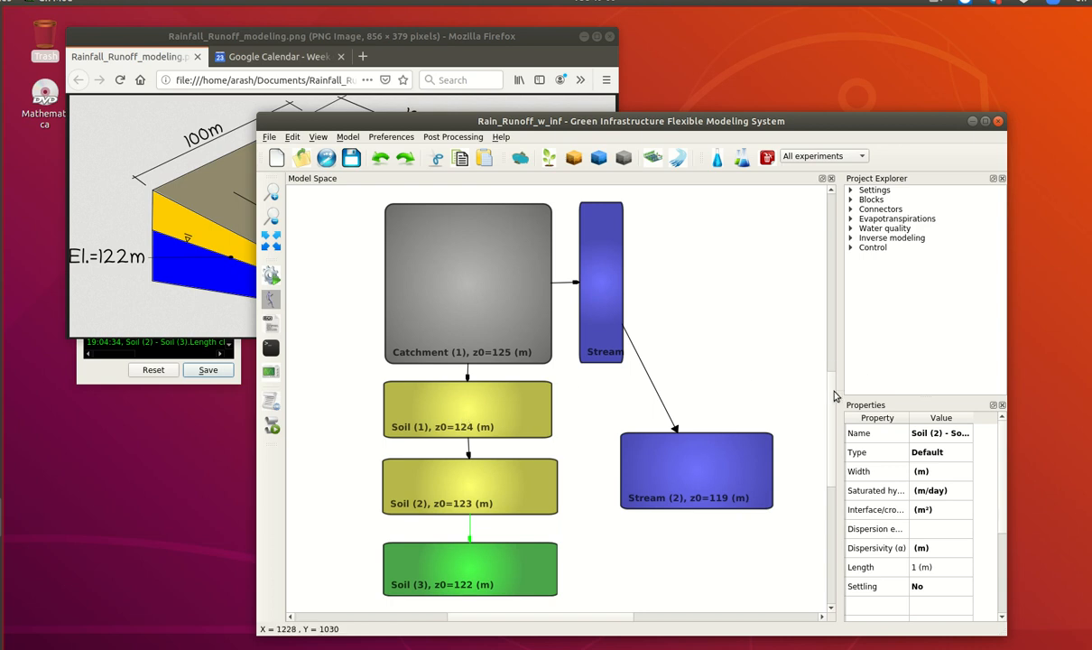
# Step: Run the simulation of the rainfall-runoff model with the connected soil blocks
pyautogui.moveTo(829, 396); pyautogui.dragTo(830, 399)
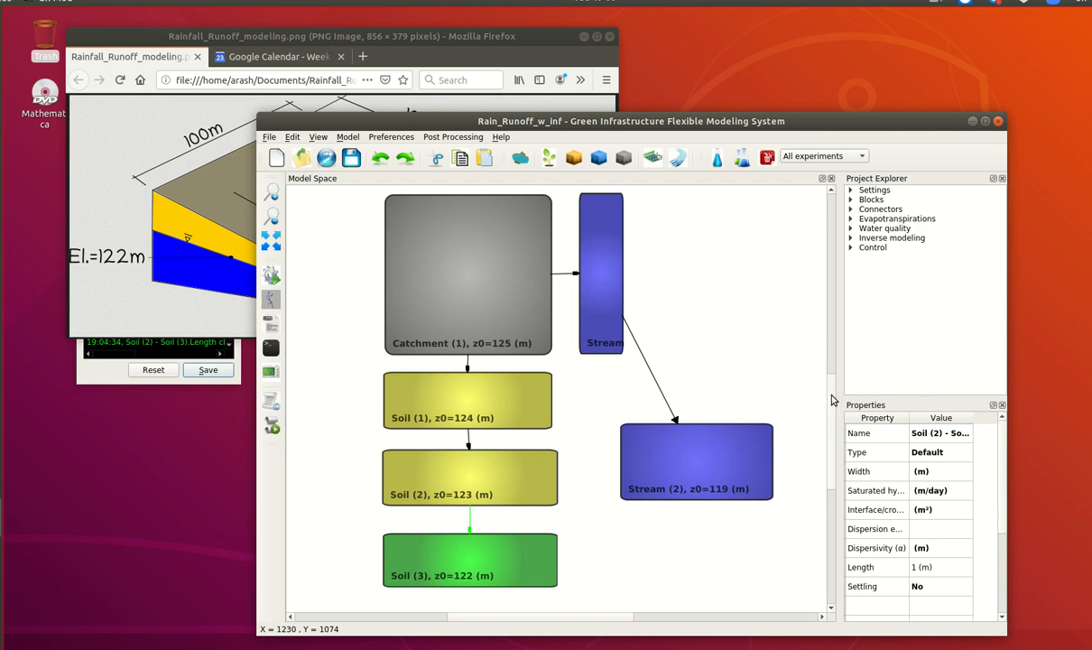
pyautogui.click(271, 279)
pyautogui.click(272, 279)
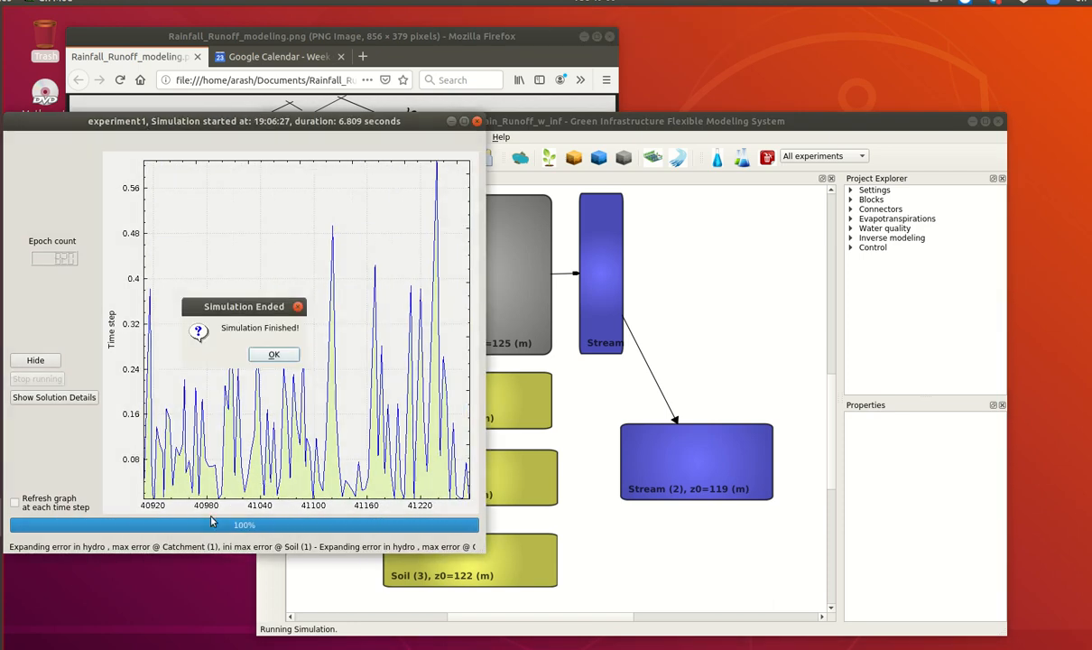
# Step: Dismiss the finished simulation, inspect the flow plot of the Catchment (1) to Soil (1) connector and close it
pyautogui.click(274, 355)
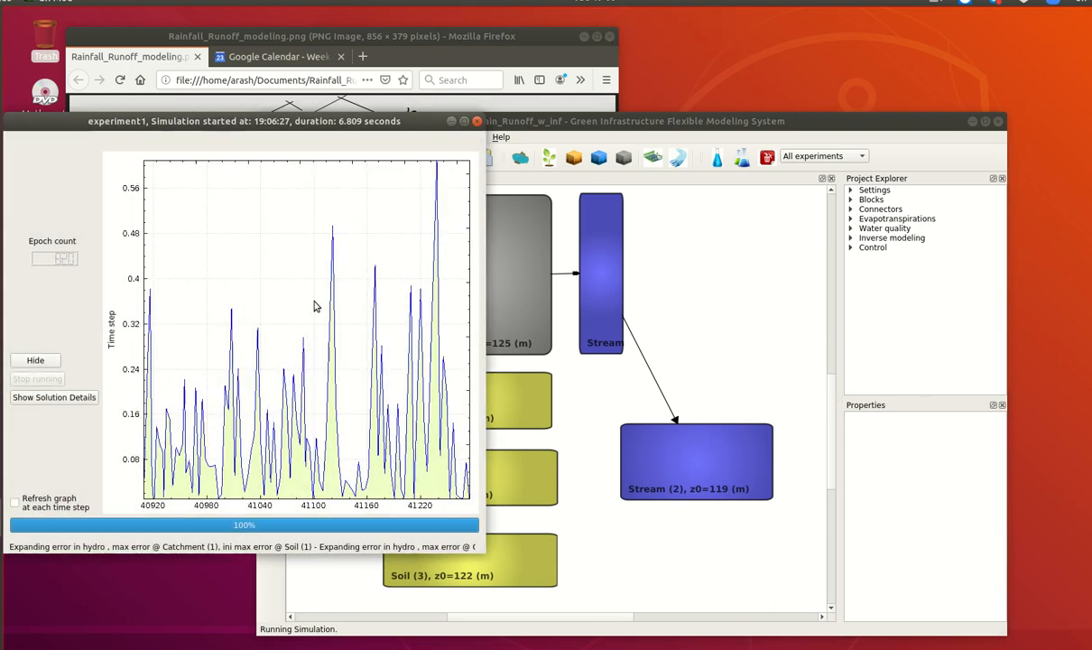
pyautogui.click(477, 121)
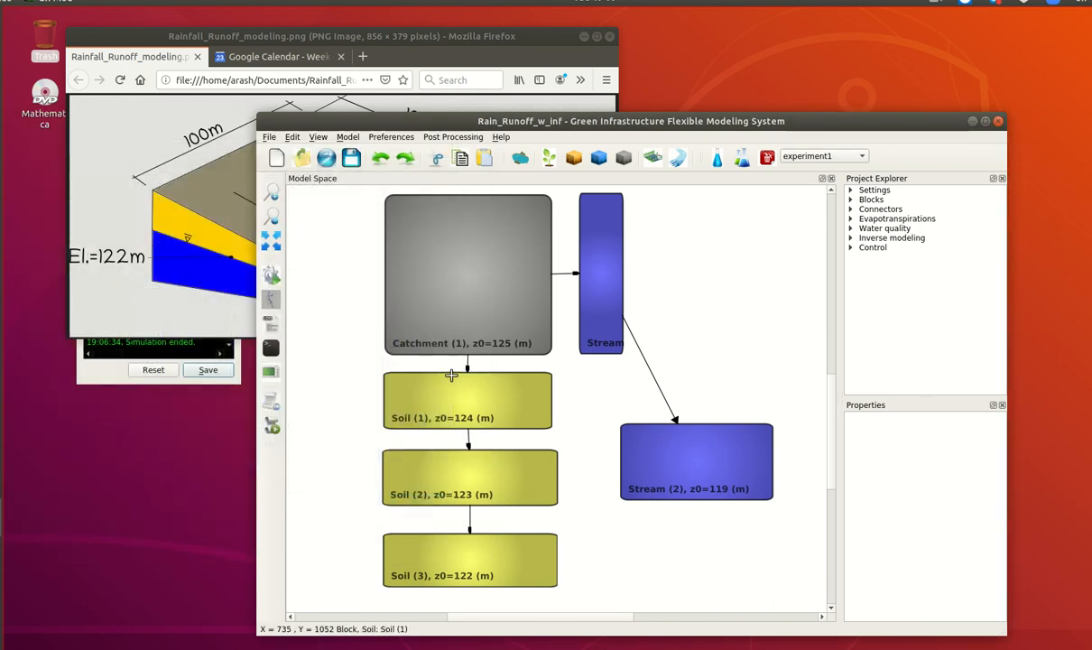
pyautogui.click(468, 368)
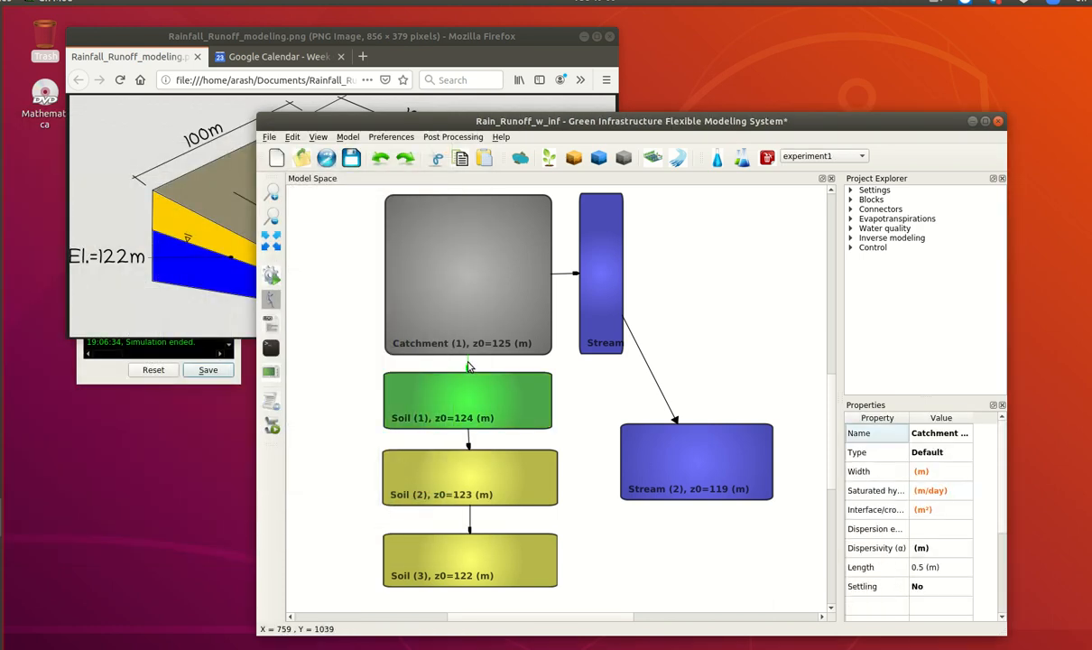
pyautogui.rightClick(469, 366)
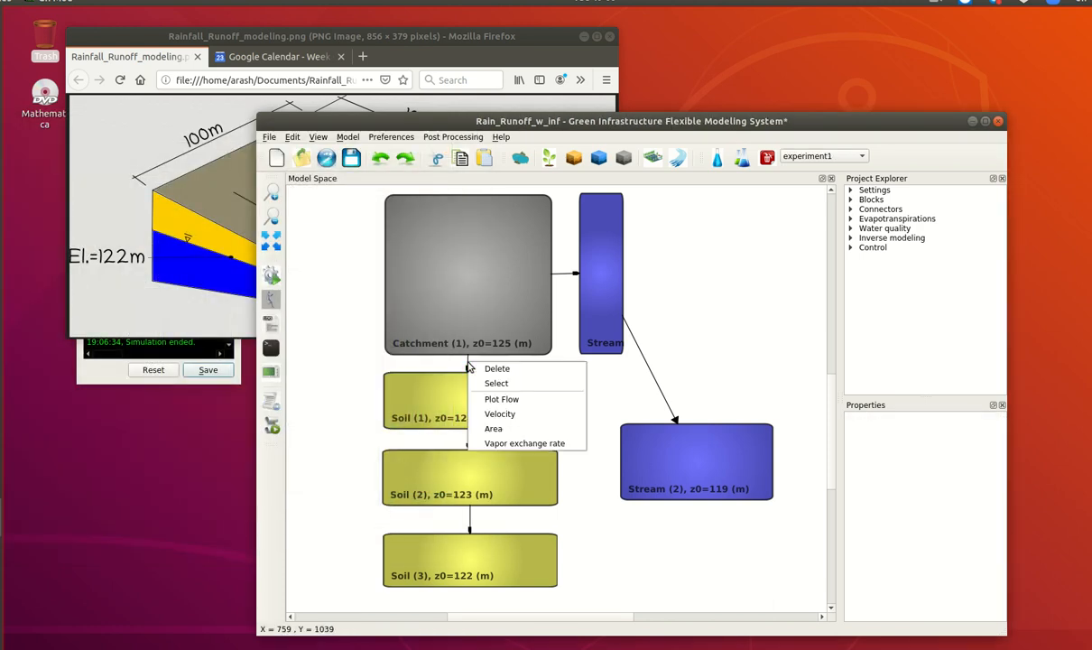
pyautogui.click(497, 400)
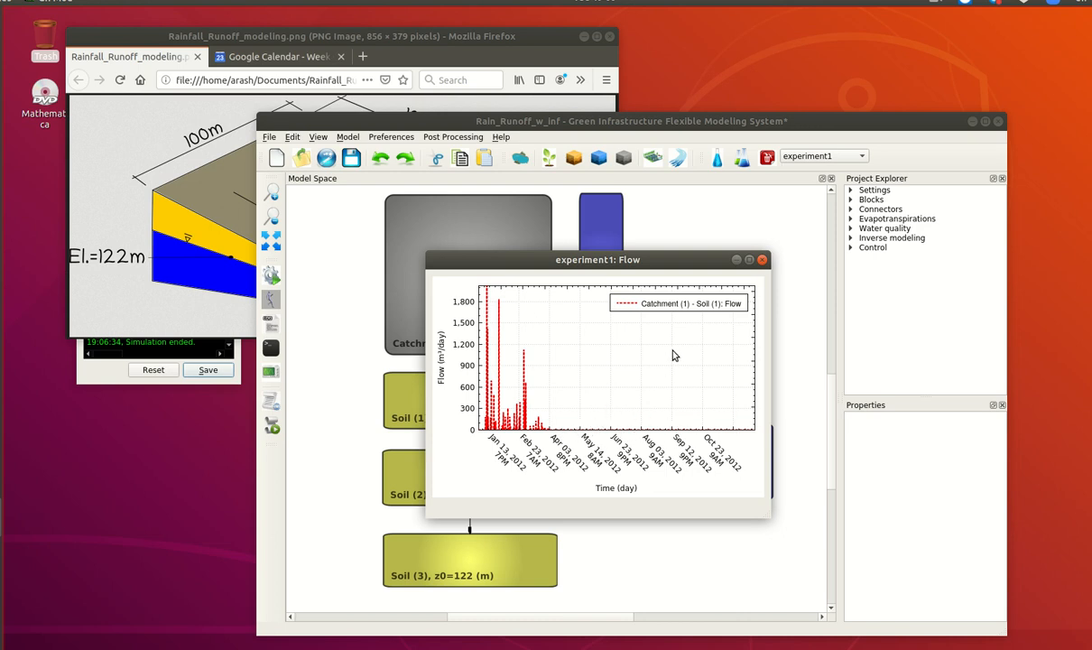
pyautogui.click(762, 259)
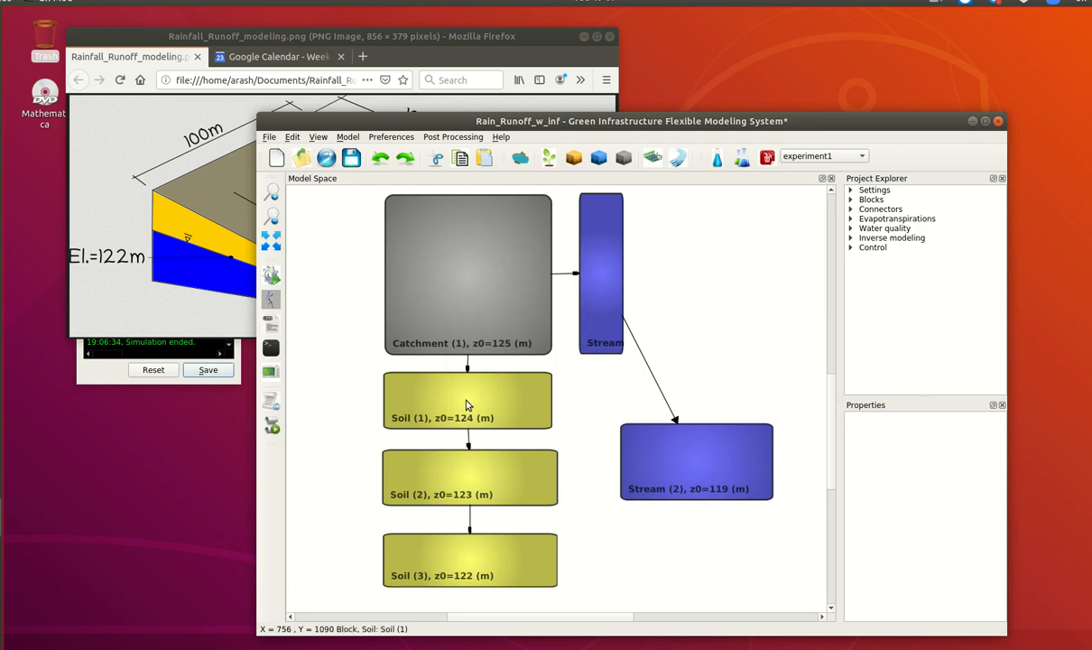
# Step: Plot the moisture content of Soil (1) and move the plot window clear of the model diagram
pyautogui.click(467, 405)
pyautogui.rightClick(466, 406)
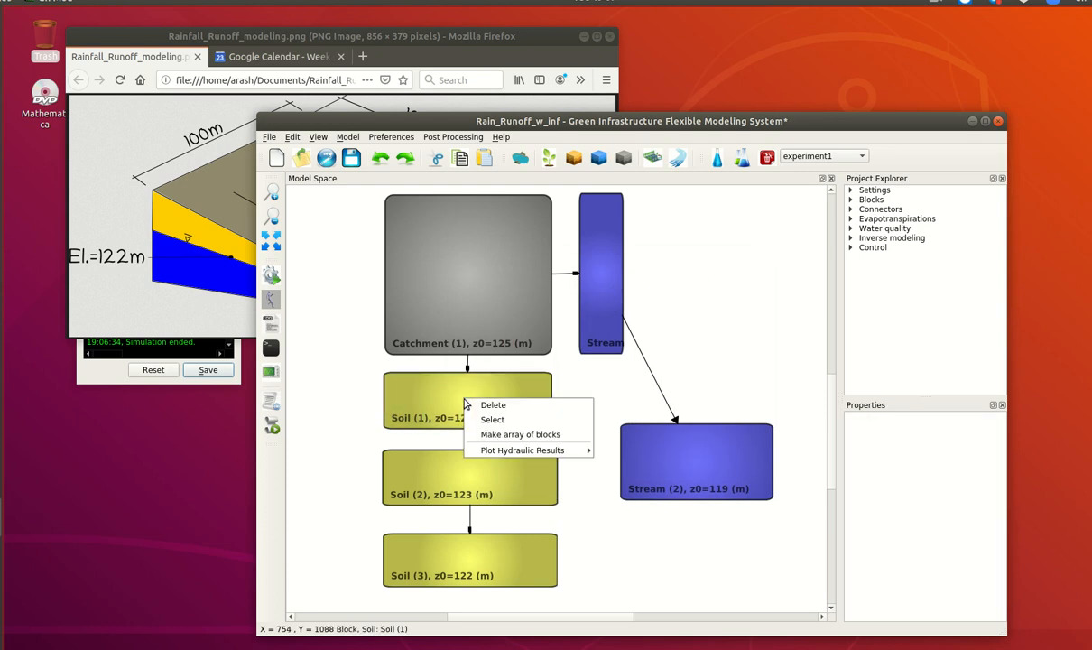
pyautogui.moveTo(551, 449)
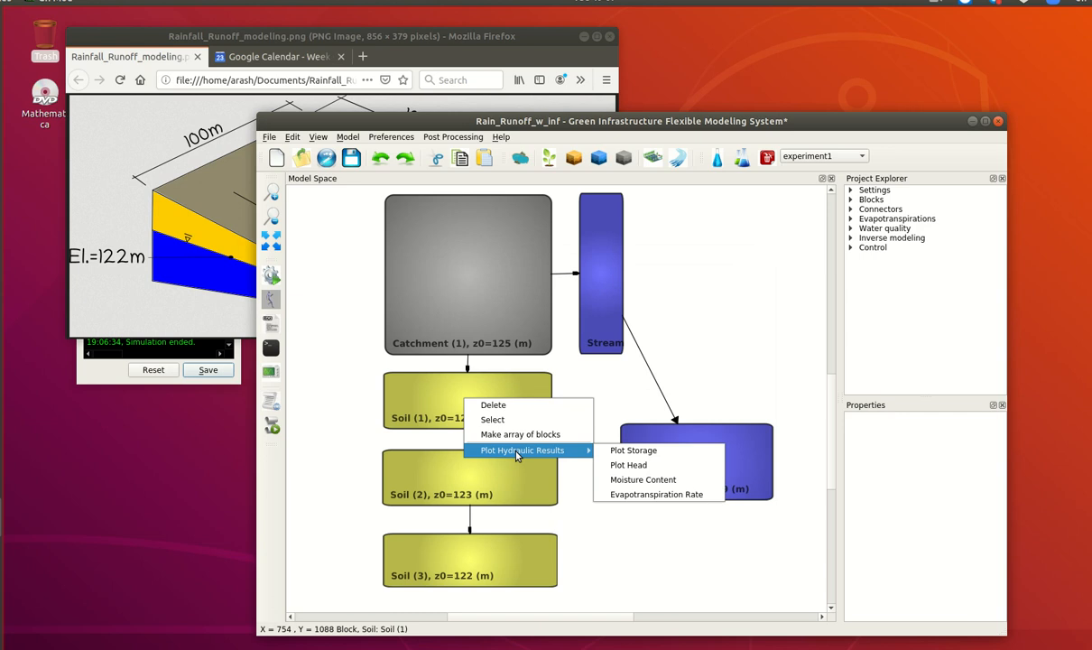
pyautogui.click(639, 479)
pyautogui.moveTo(330, 20); pyautogui.dragTo(461, 306)
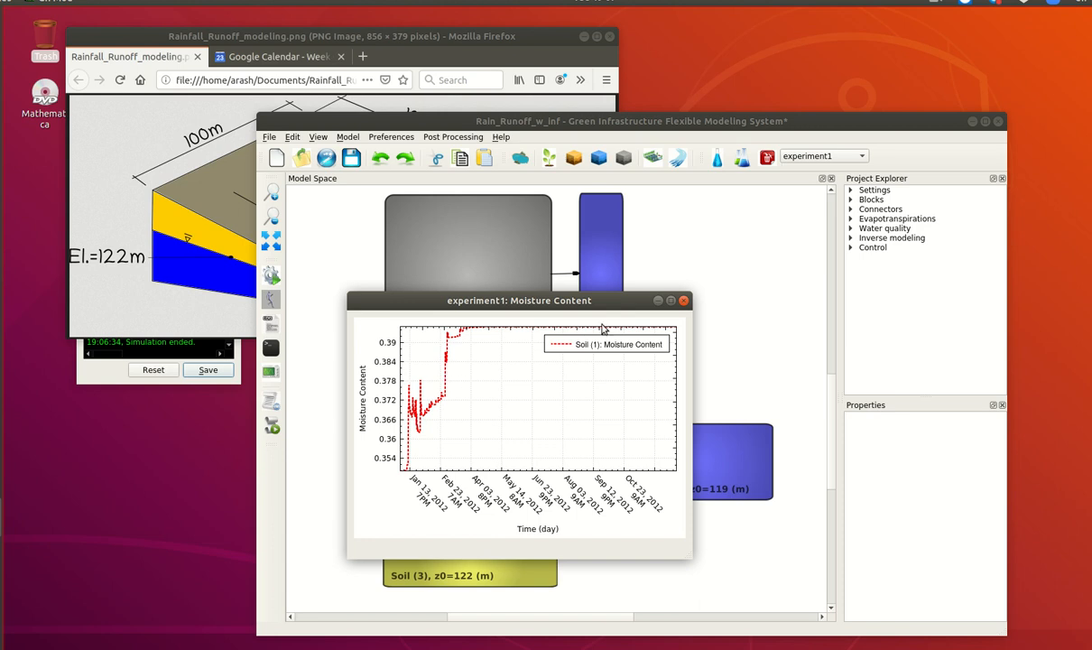
pyautogui.moveTo(531, 300); pyautogui.dragTo(904, 263)
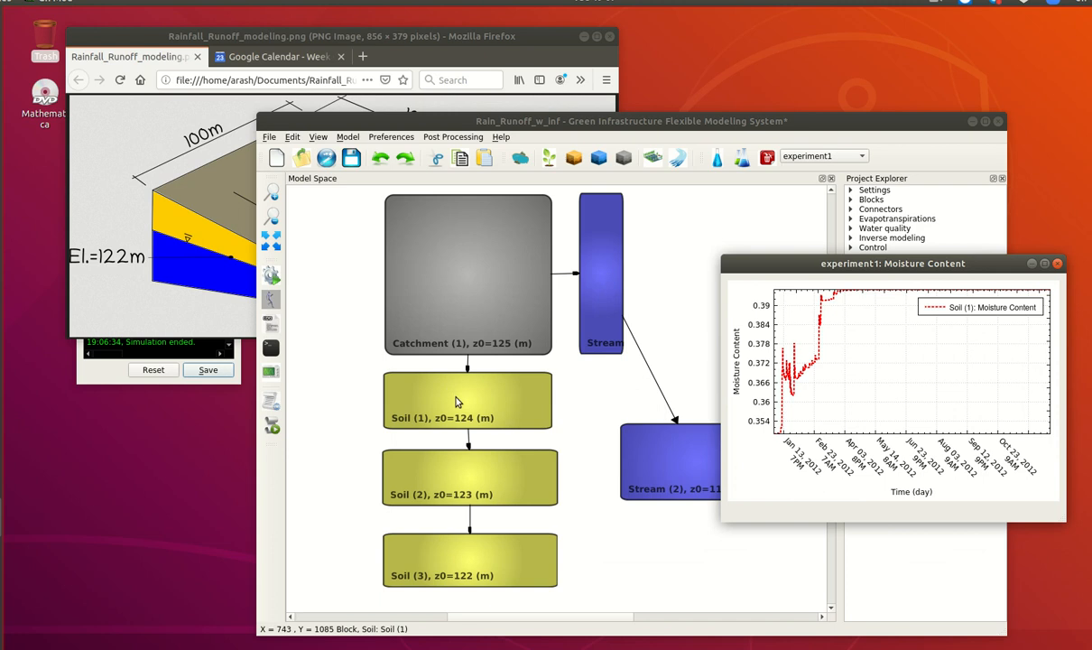
# Step: Plot the hydraulic head of Soil (1), examine the curve from April 2012 up close, and close the plot
pyautogui.click(450, 393)
pyautogui.rightClick(450, 394)
pyautogui.moveTo(507, 452)
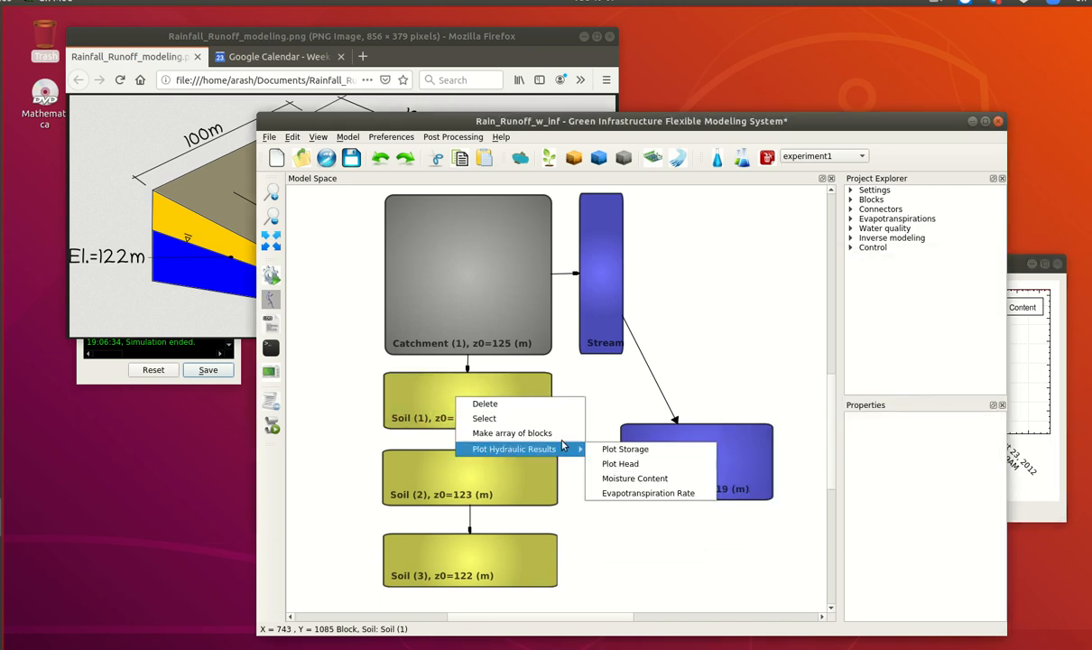
pyautogui.click(604, 462)
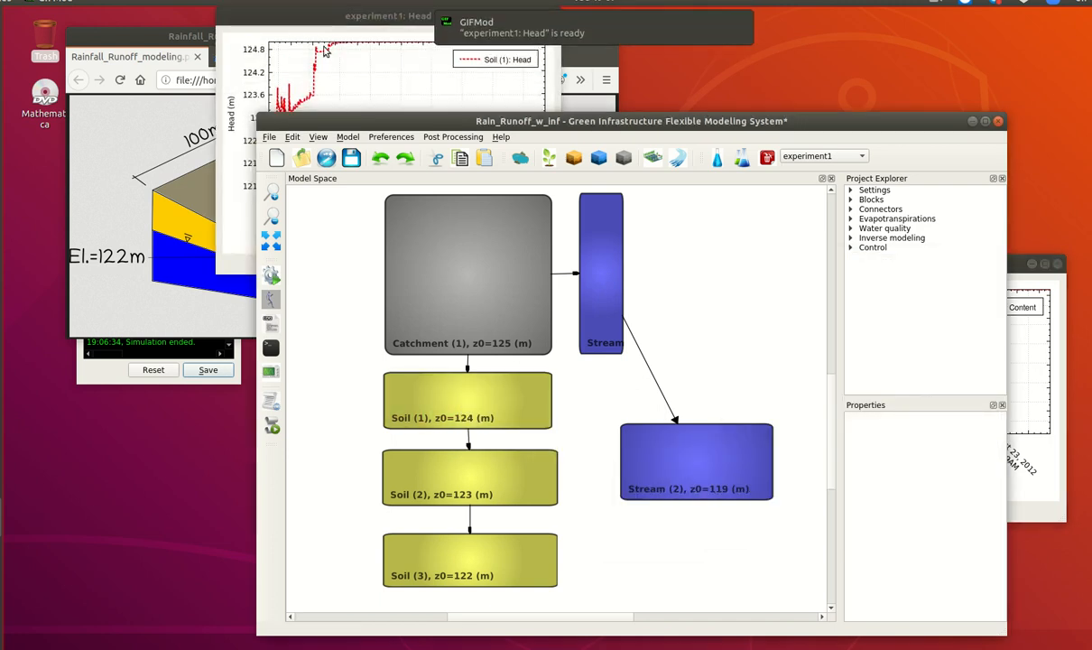
pyautogui.moveTo(308, 16); pyautogui.dragTo(689, 247)
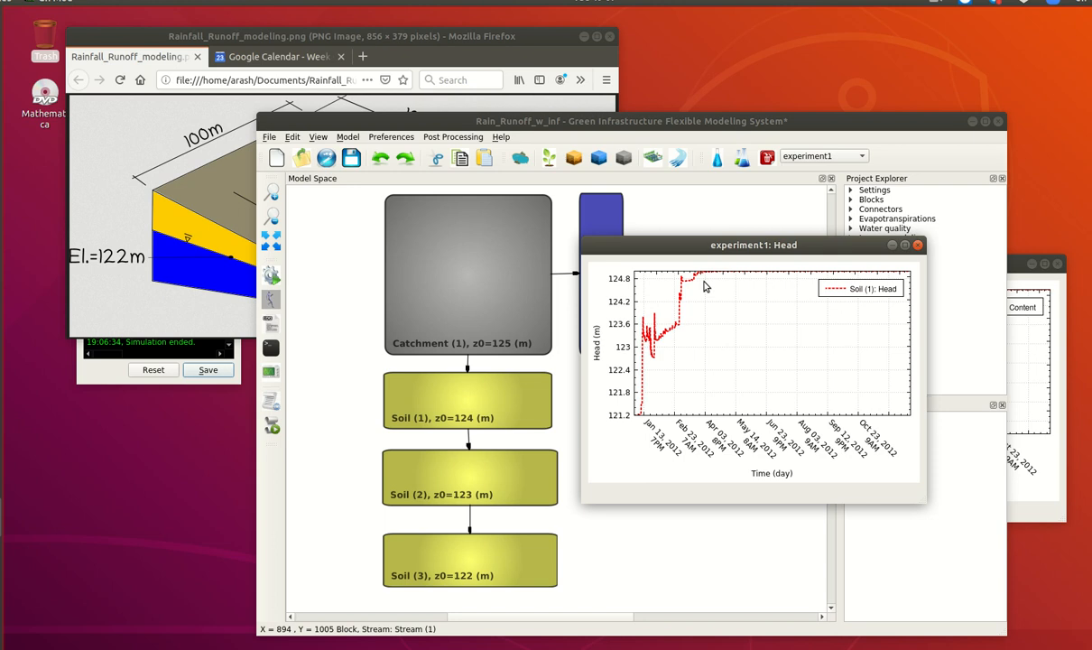
pyautogui.moveTo(706, 288); pyautogui.dragTo(733, 263)
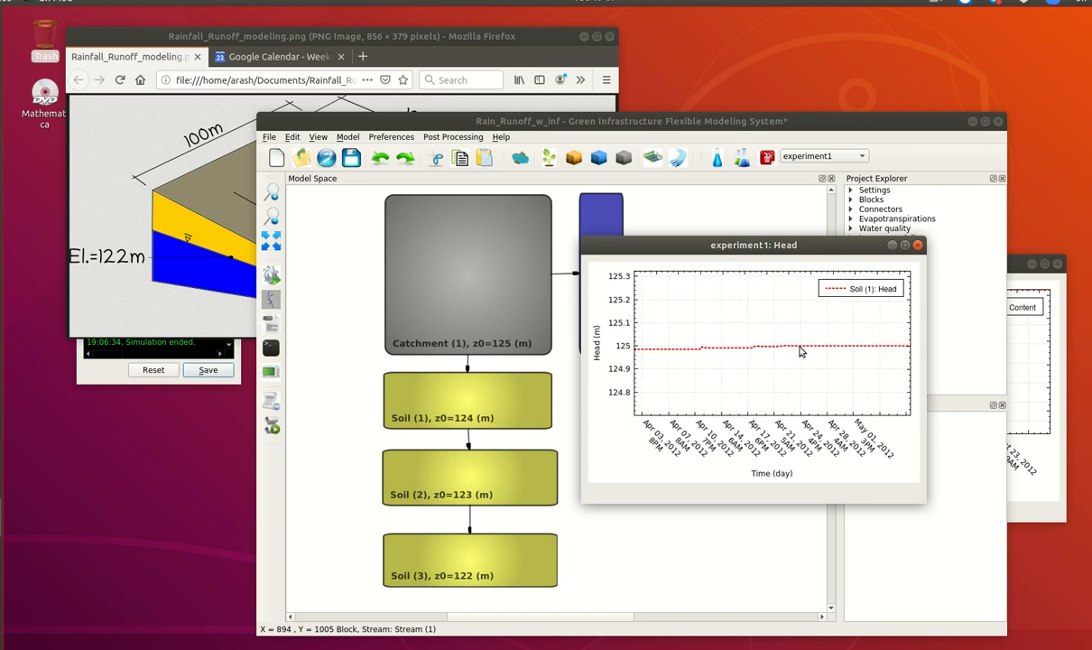
pyautogui.click(918, 245)
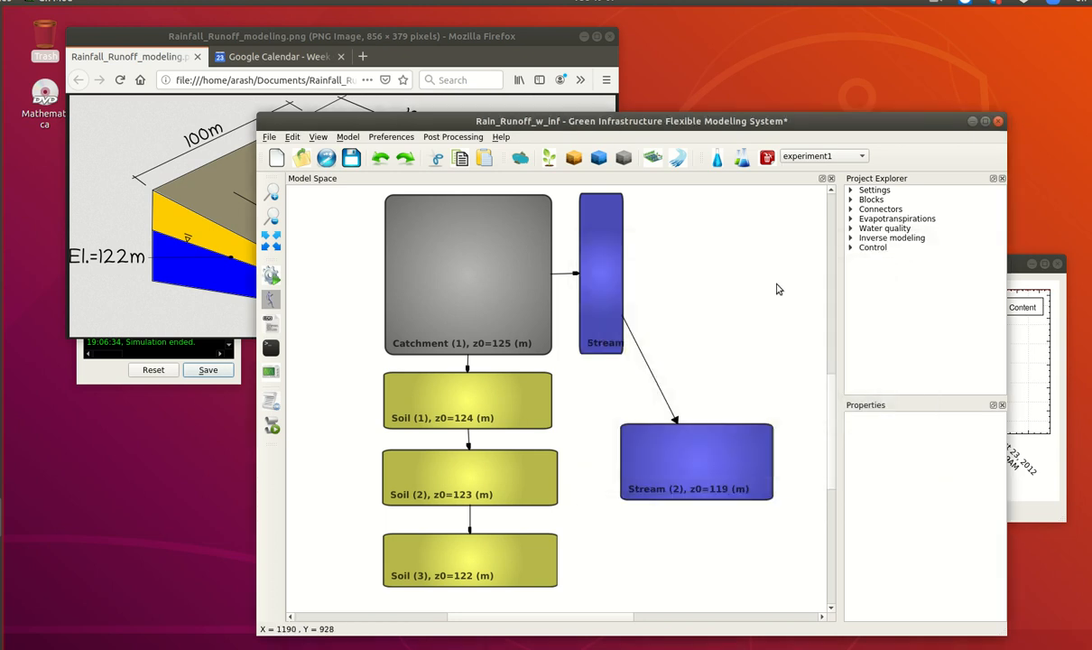
# Step: Plot the moisture content of Soil (3), examine the curve, and close the plot
pyautogui.click(456, 568)
pyautogui.rightClick(458, 566)
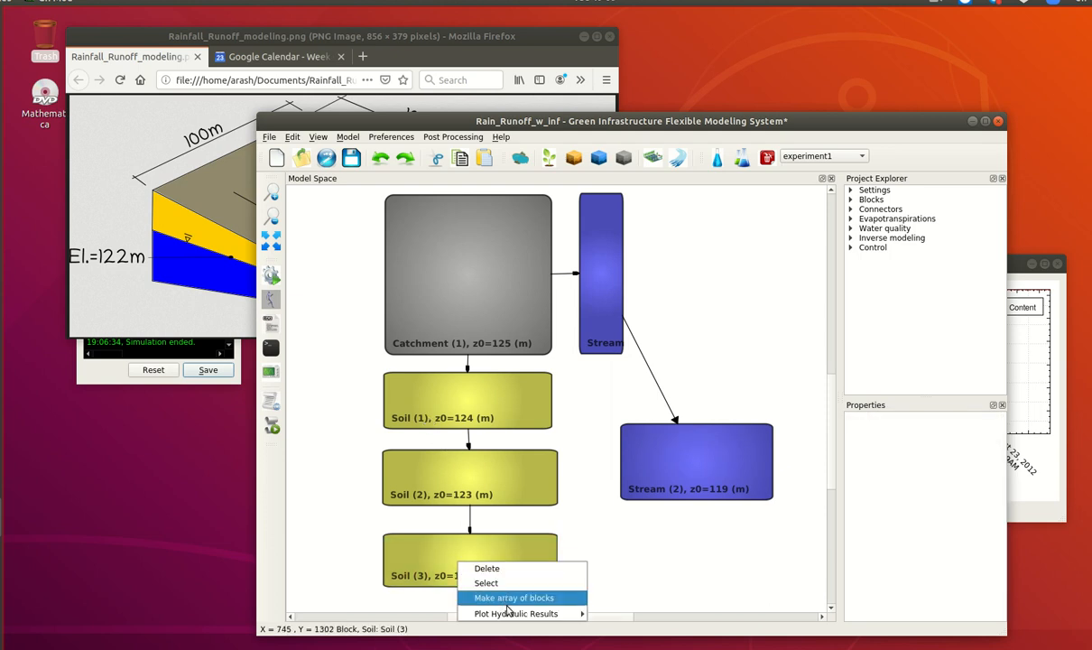
pyautogui.moveTo(542, 614)
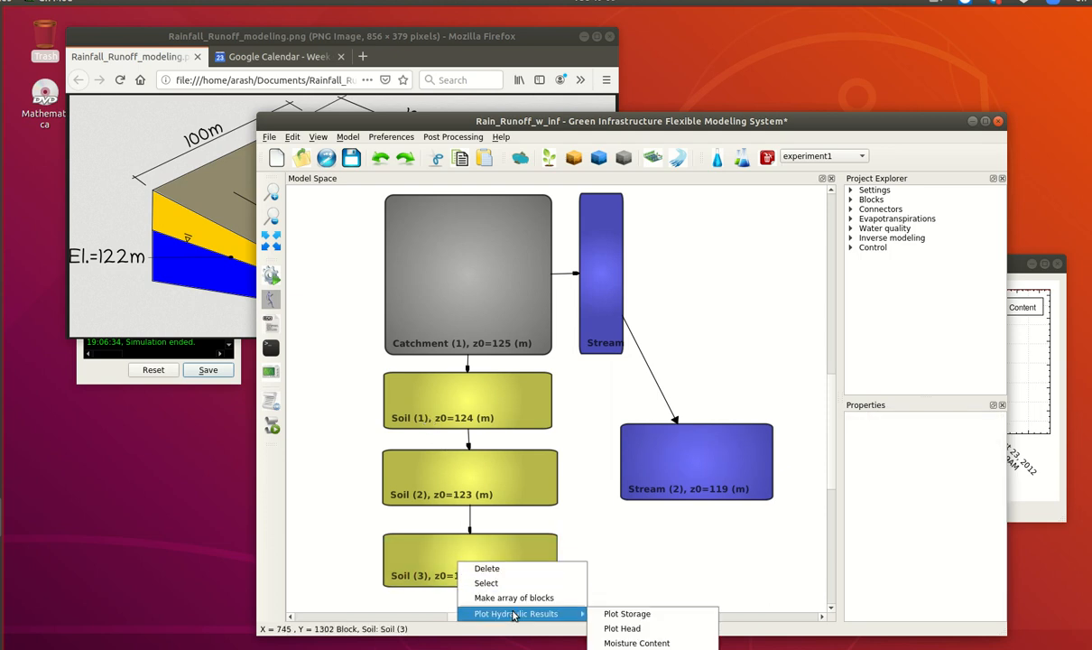
pyautogui.click(633, 644)
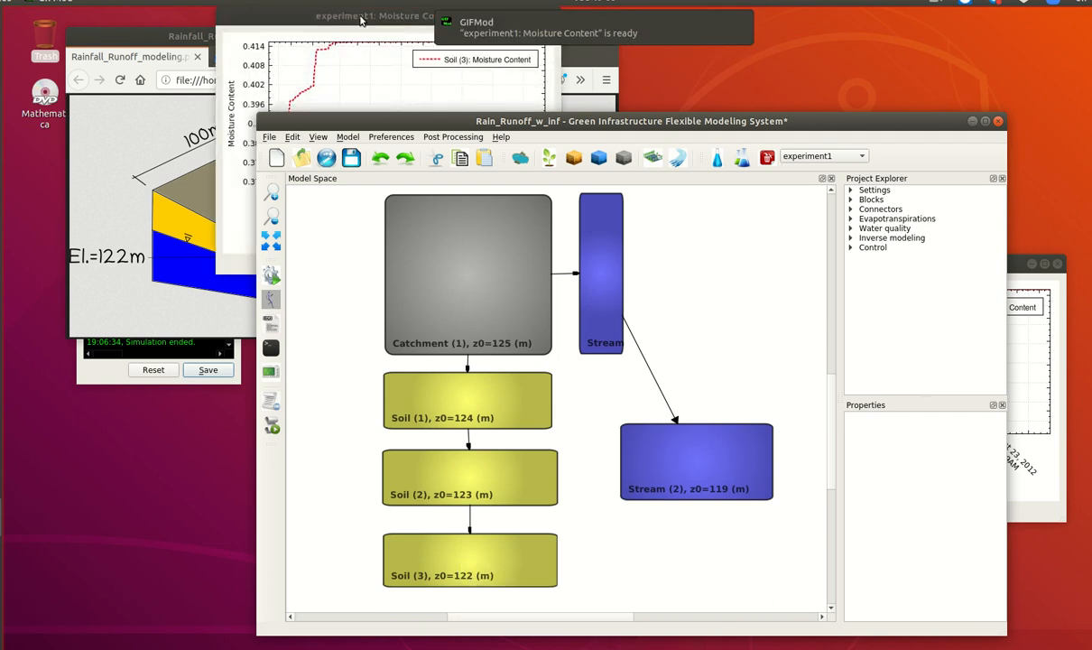
pyautogui.moveTo(359, 17); pyautogui.dragTo(732, 305)
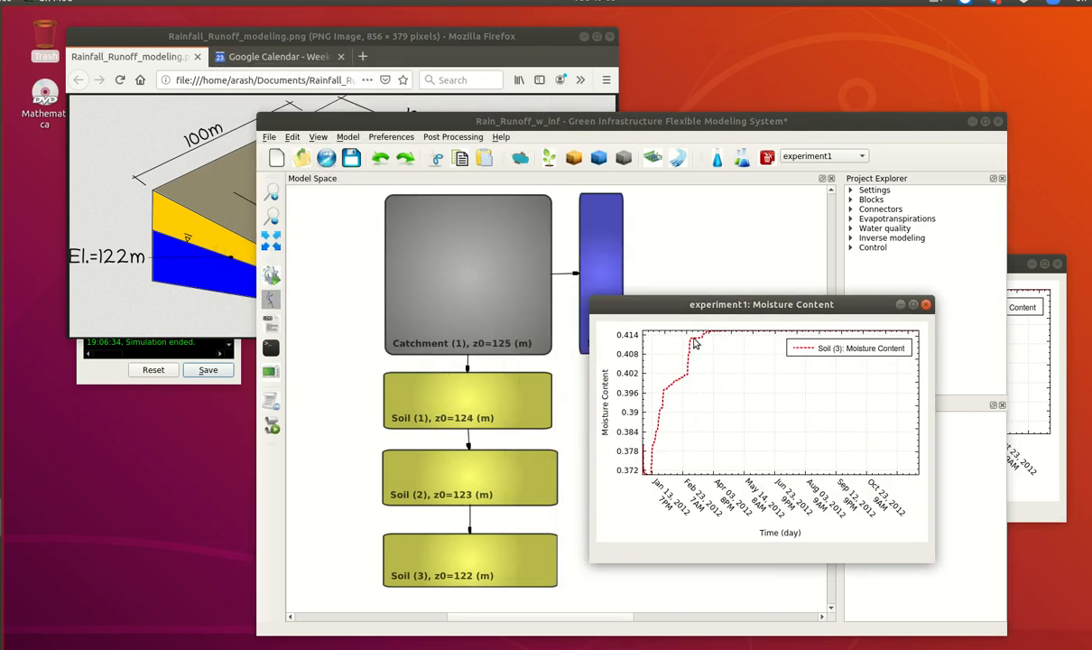
pyautogui.click(927, 306)
# Step: Plot the hydraulic head of Soil (3), examine the curve's mid-2012 section, and close the plot
pyautogui.rightClick(465, 559)
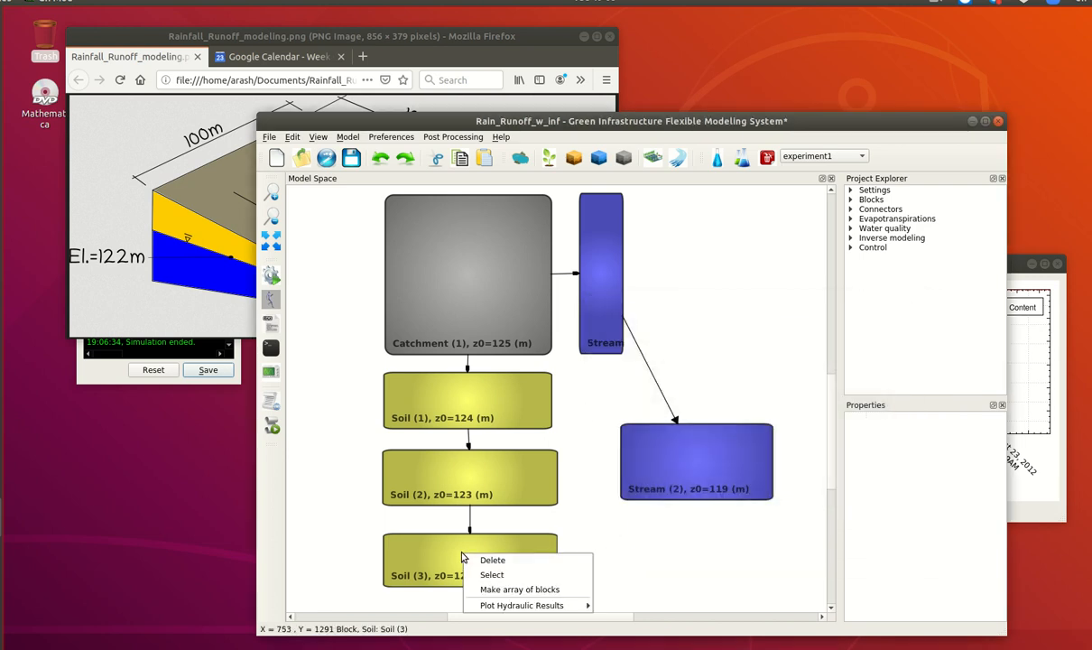
pyautogui.click(456, 560)
pyautogui.click(454, 560)
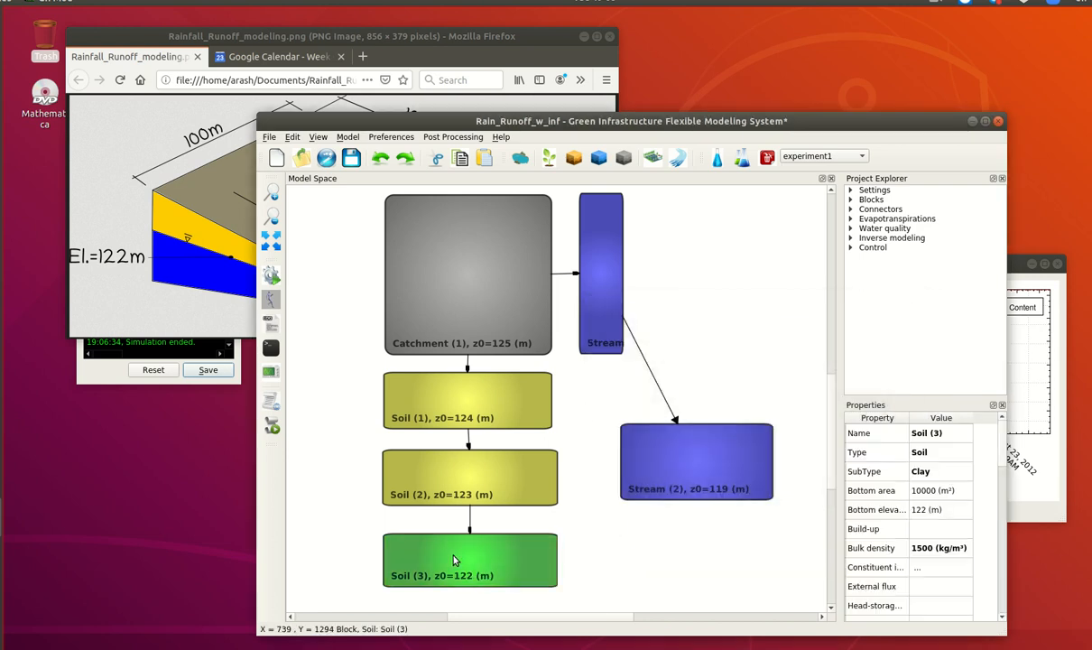
pyautogui.rightClick(454, 558)
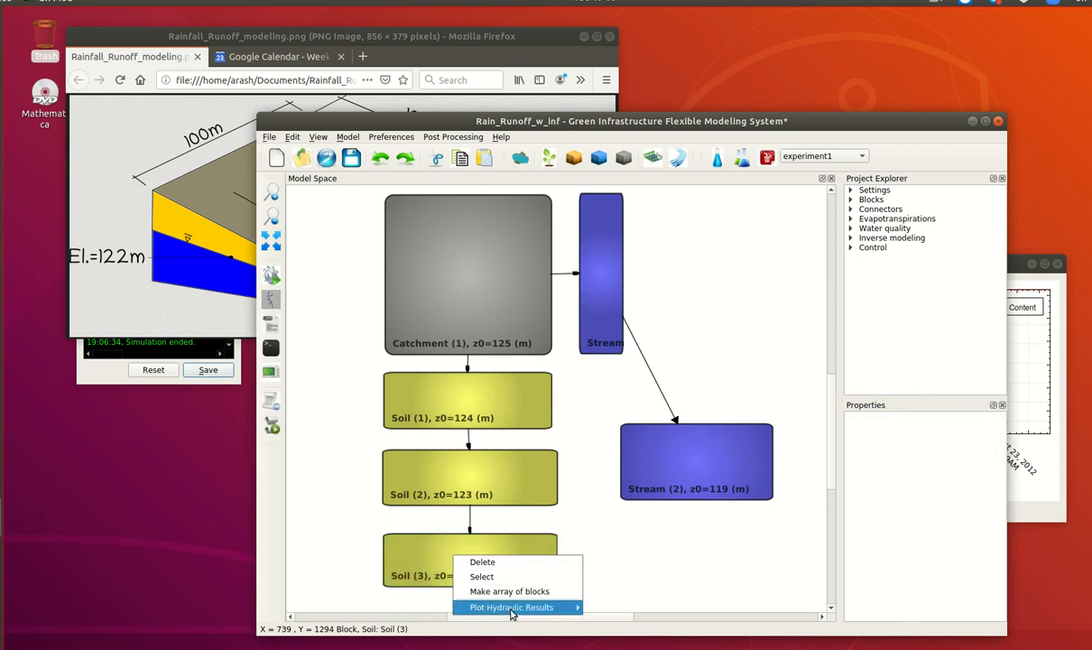
pyautogui.moveTo(578, 613)
pyautogui.click(617, 622)
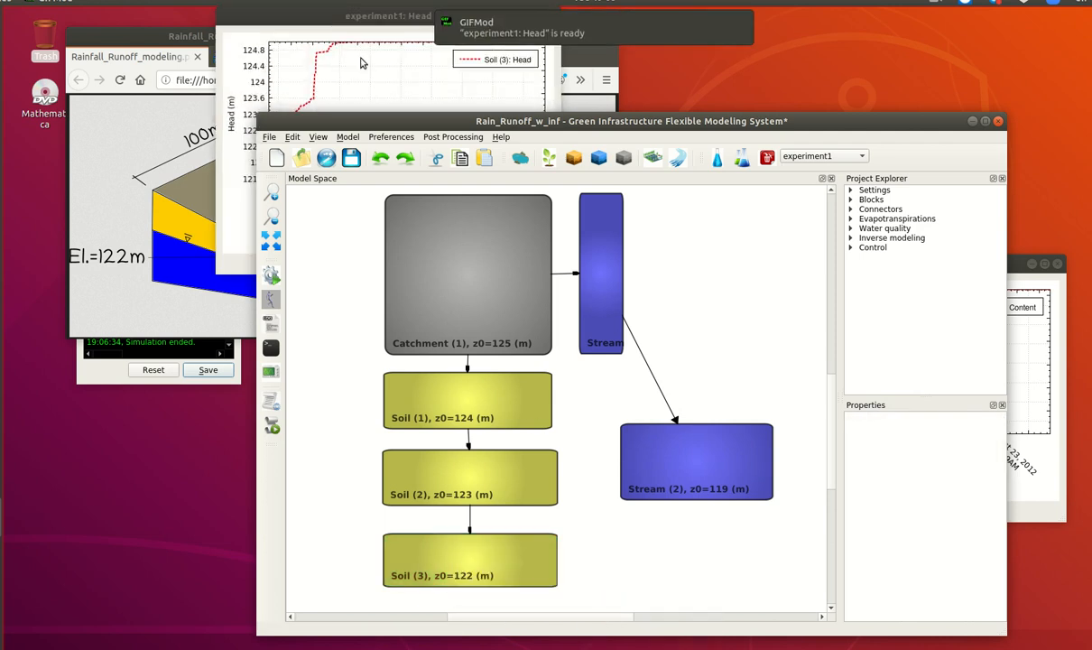
pyautogui.moveTo(353, 28); pyautogui.dragTo(702, 322)
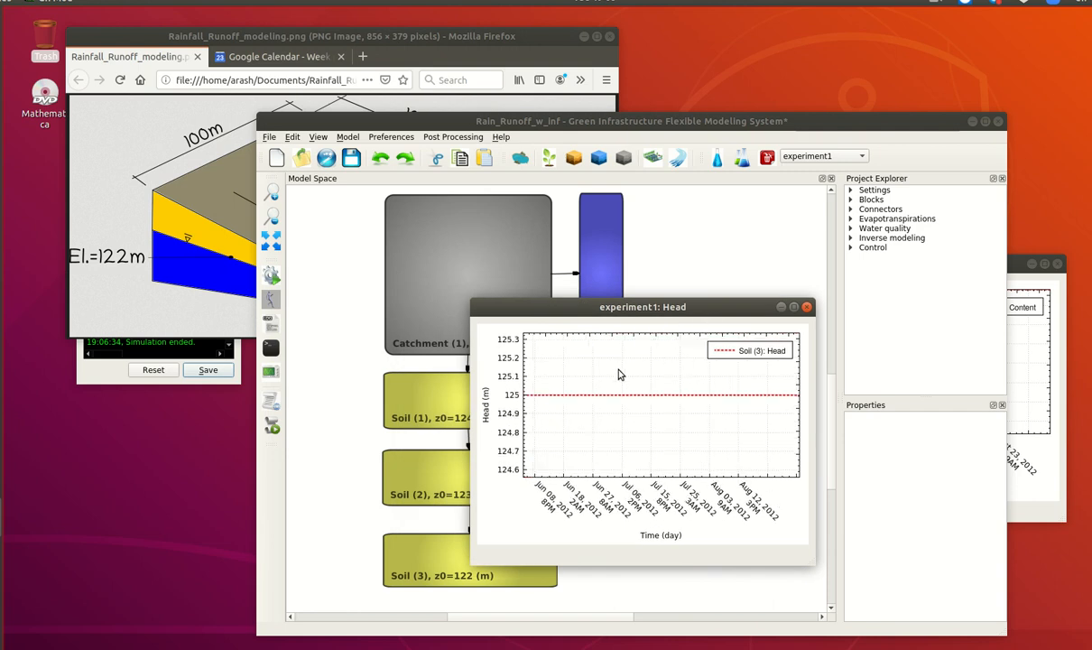
pyautogui.click(807, 308)
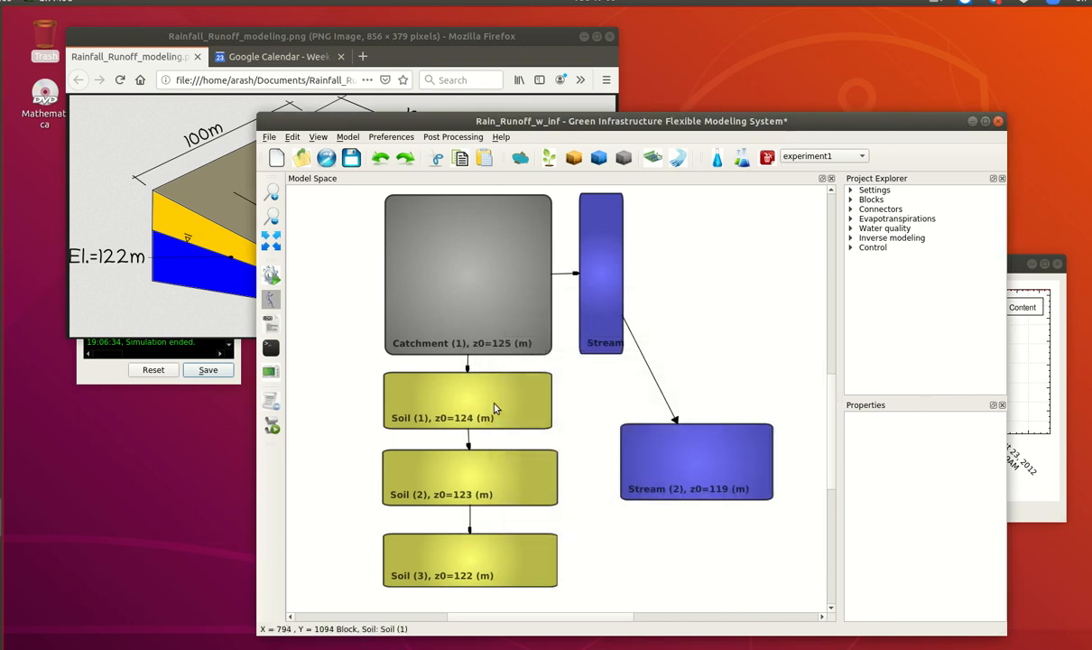
# Step: Plot the flow through the connector between Soil (2) and Soil (3), examine it, and close the plot
pyautogui.click(469, 538)
pyautogui.click(470, 521)
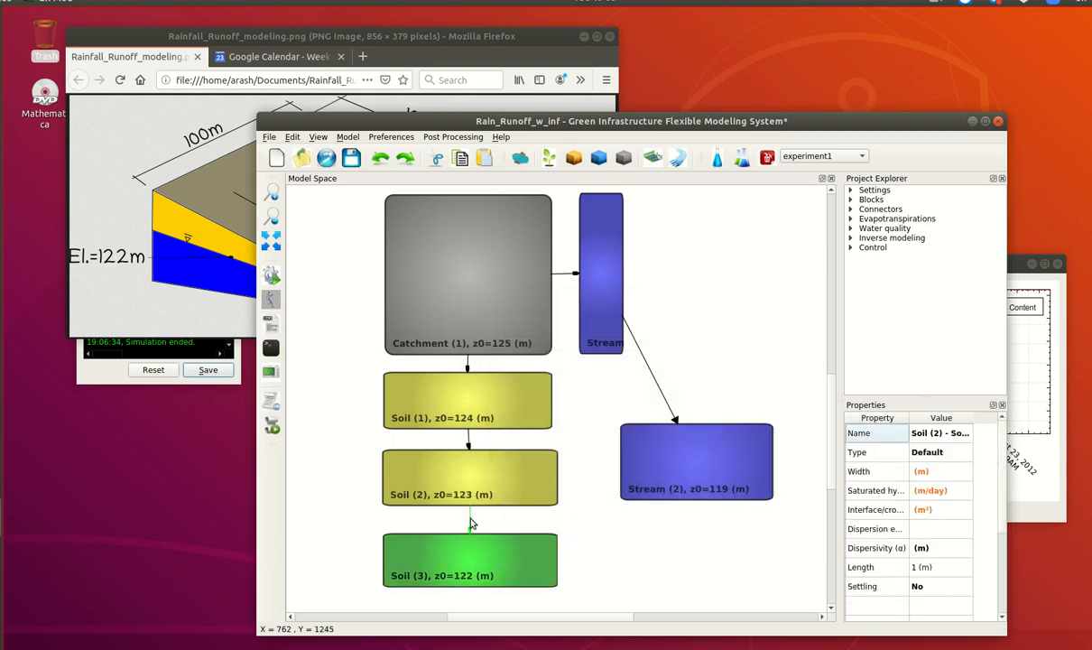
pyautogui.rightClick(470, 522)
pyautogui.click(494, 556)
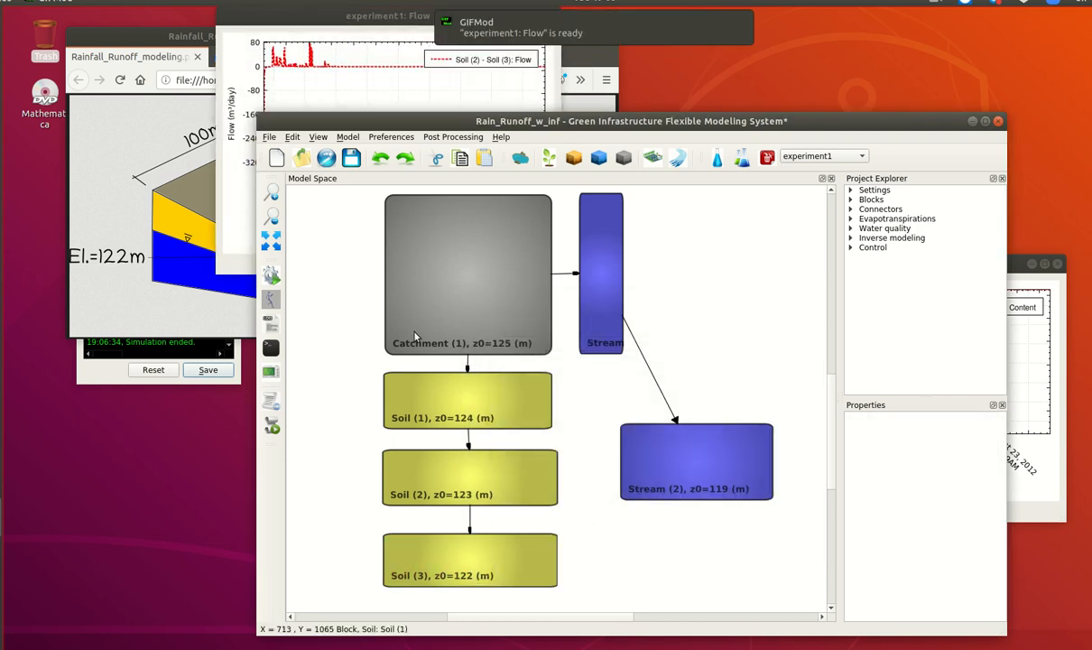
pyautogui.moveTo(315, 18); pyautogui.dragTo(659, 278)
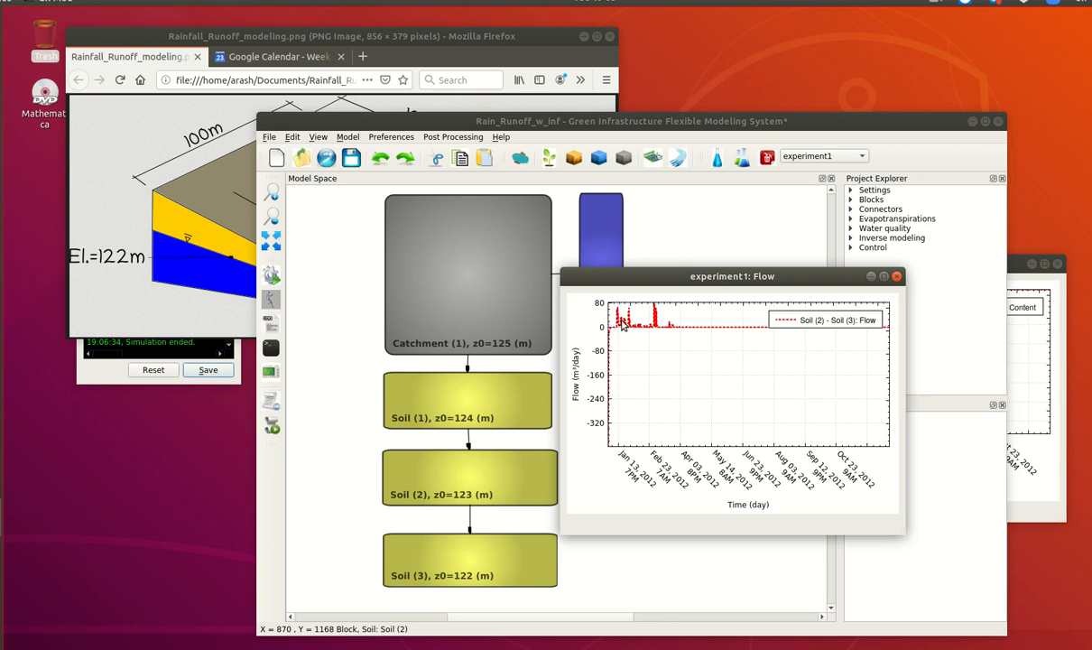
pyautogui.click(897, 276)
# Step: Add a Darcy block directly beneath Soil (3) and widen it to roughly match the soil blocks
pyautogui.moveTo(830, 390); pyautogui.dragTo(830, 413)
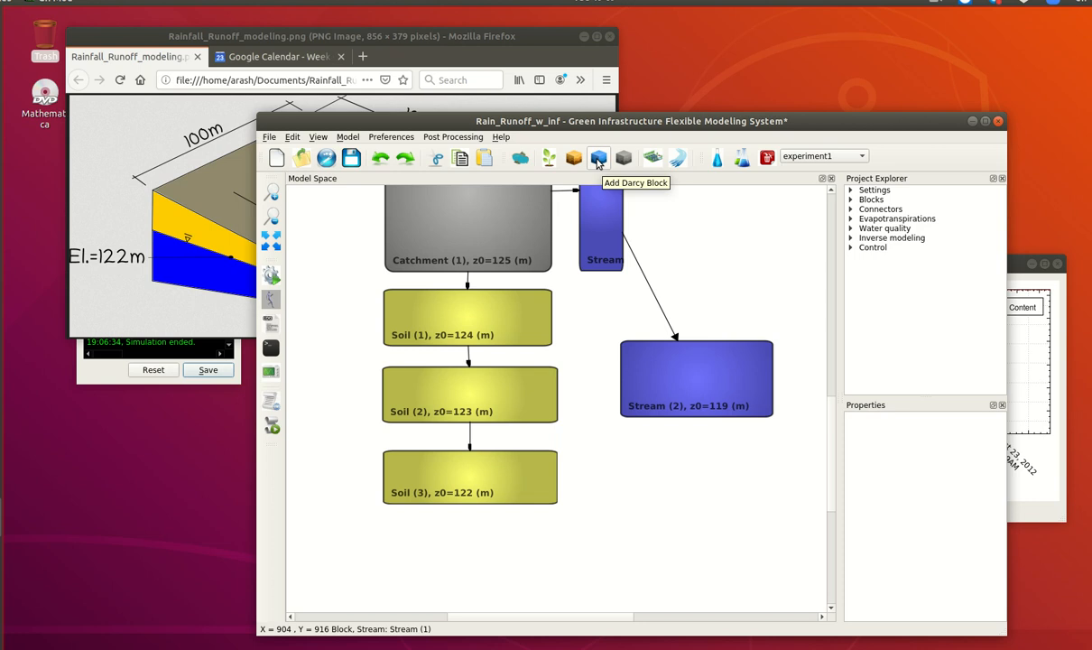
pyautogui.click(597, 160)
pyautogui.moveTo(605, 300); pyautogui.dragTo(430, 590)
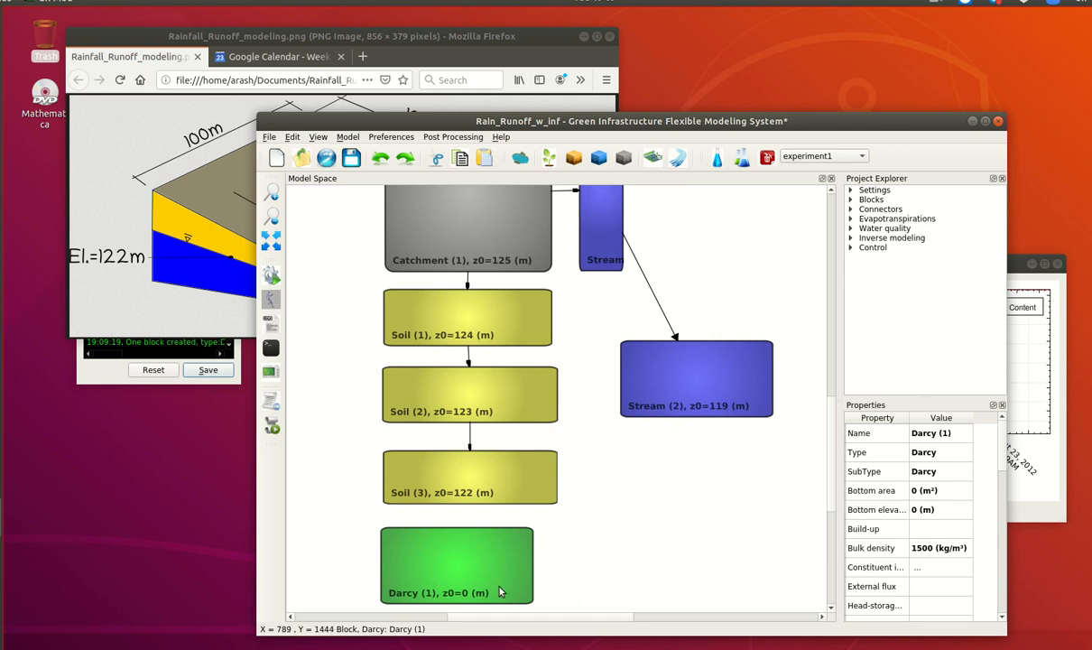
pyautogui.moveTo(530, 600); pyautogui.dragTo(555, 601)
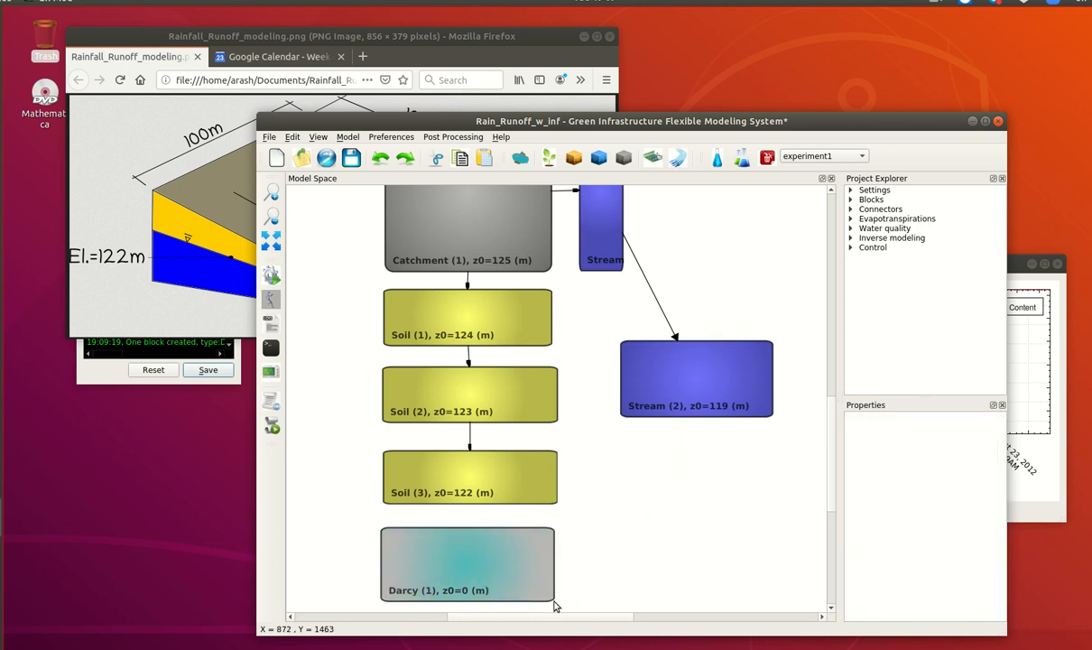
# Step: Set the bottom area of the Darcy block to 10000 m²
pyautogui.click(518, 580)
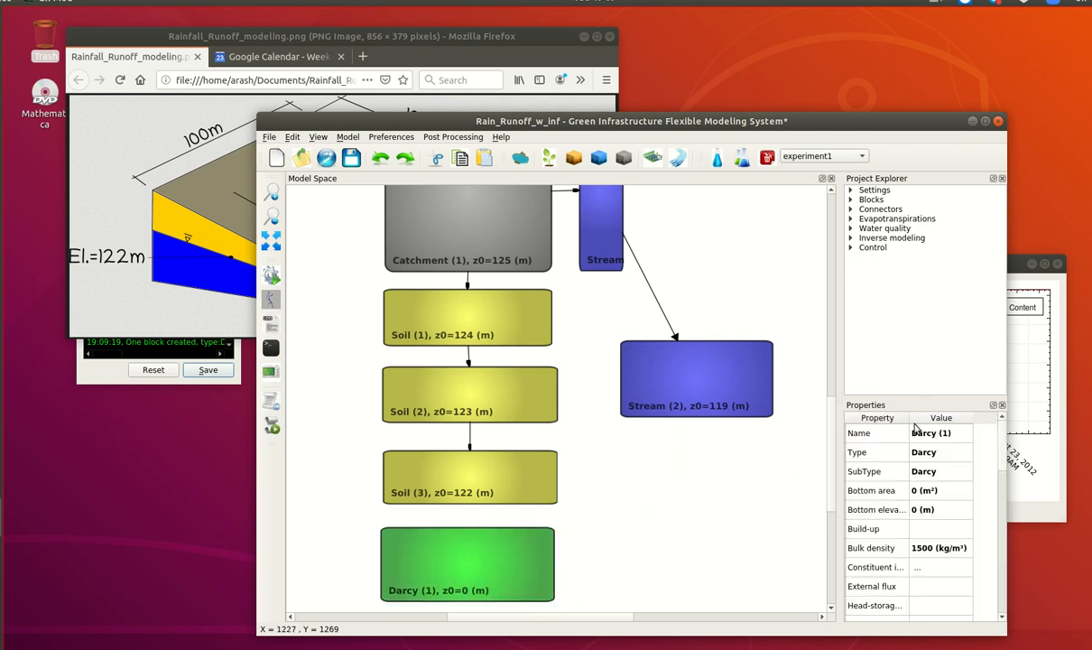
pyautogui.doubleClick(917, 494)
pyautogui.write('10000')
pyautogui.press('Return')
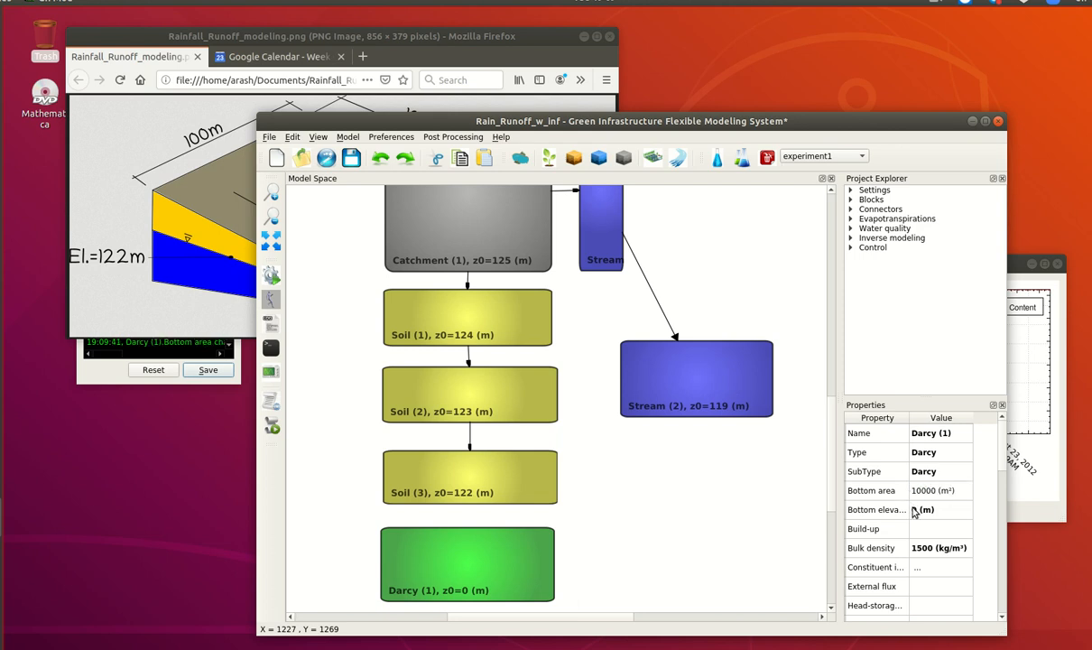
# Step: Check the elevations in the site diagram and set the Darcy block's bottom elevation to 120 m
pyautogui.doubleClick(919, 511)
pyautogui.doubleClick(913, 510)
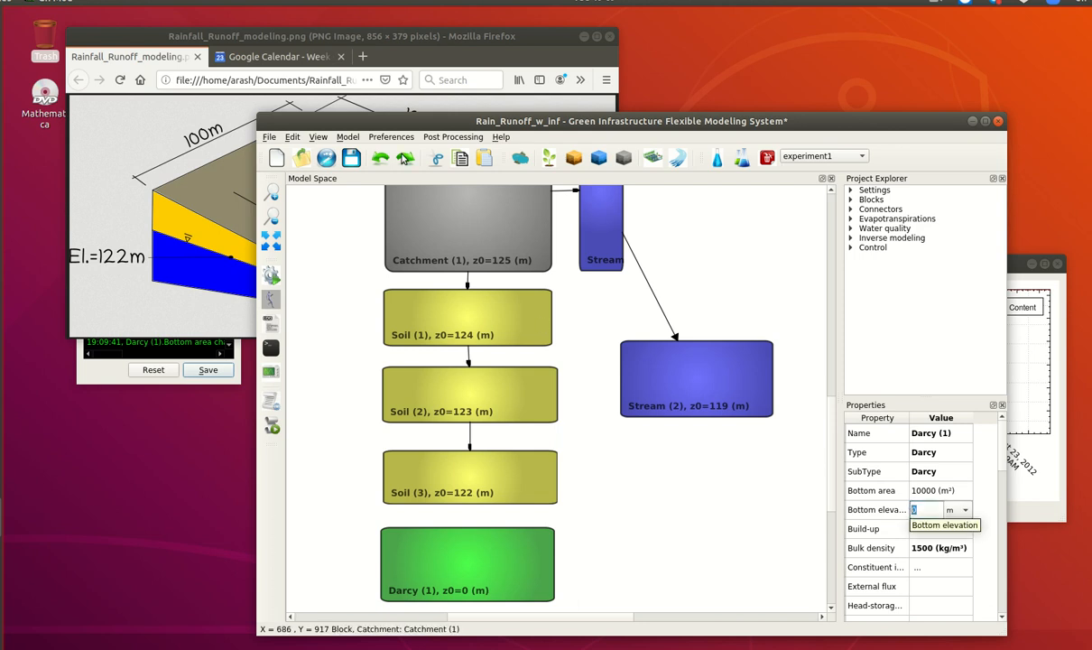
pyautogui.click(314, 37)
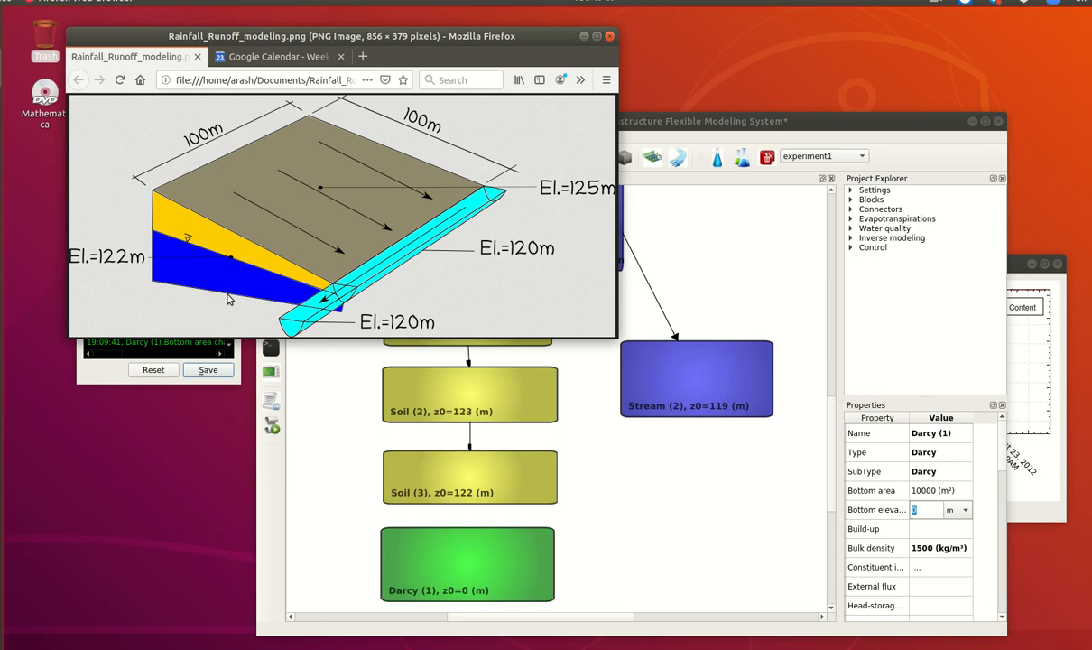
pyautogui.click(505, 559)
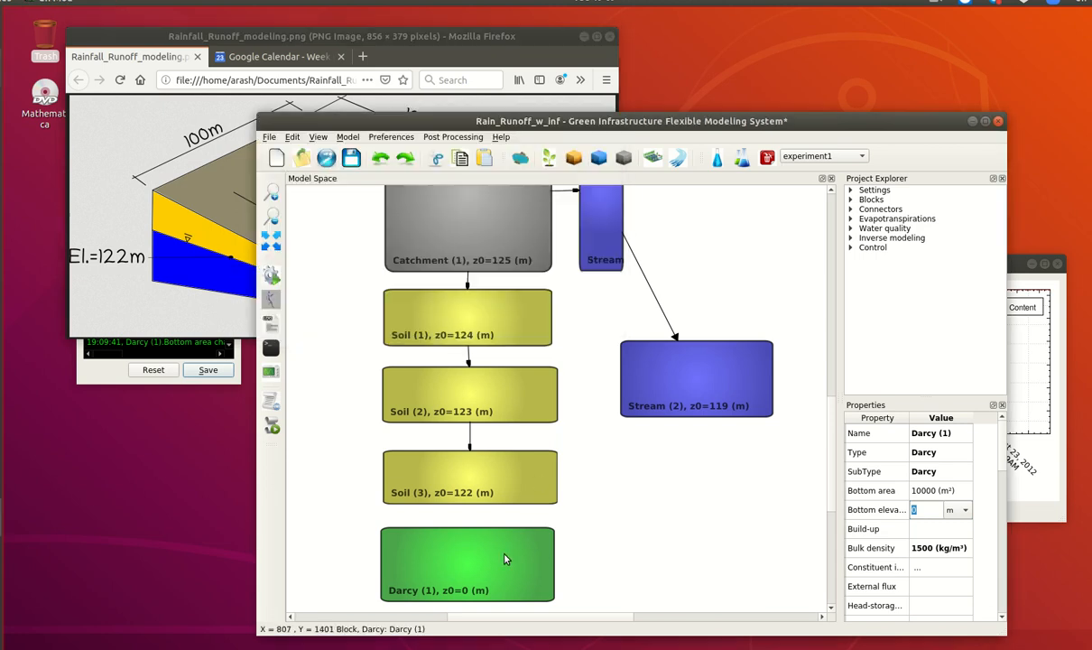
pyautogui.doubleClick(919, 511)
pyautogui.write('120')
pyautogui.press('Return')
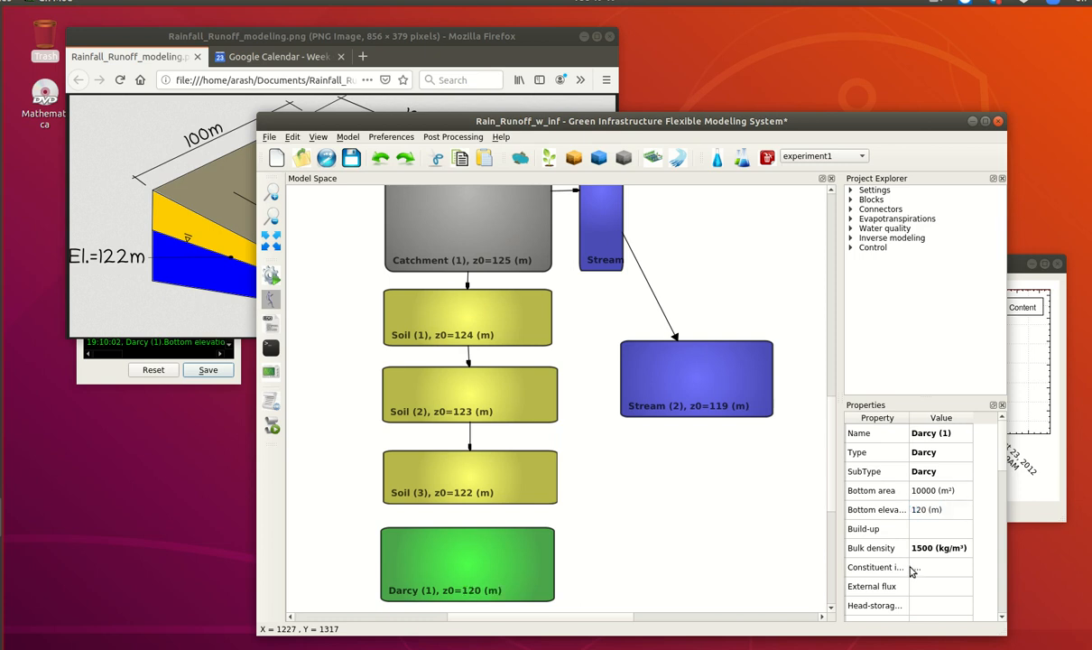
# Step: Set the depth of the Darcy block to 2 m
pyautogui.scroll(-1, 912, 571)
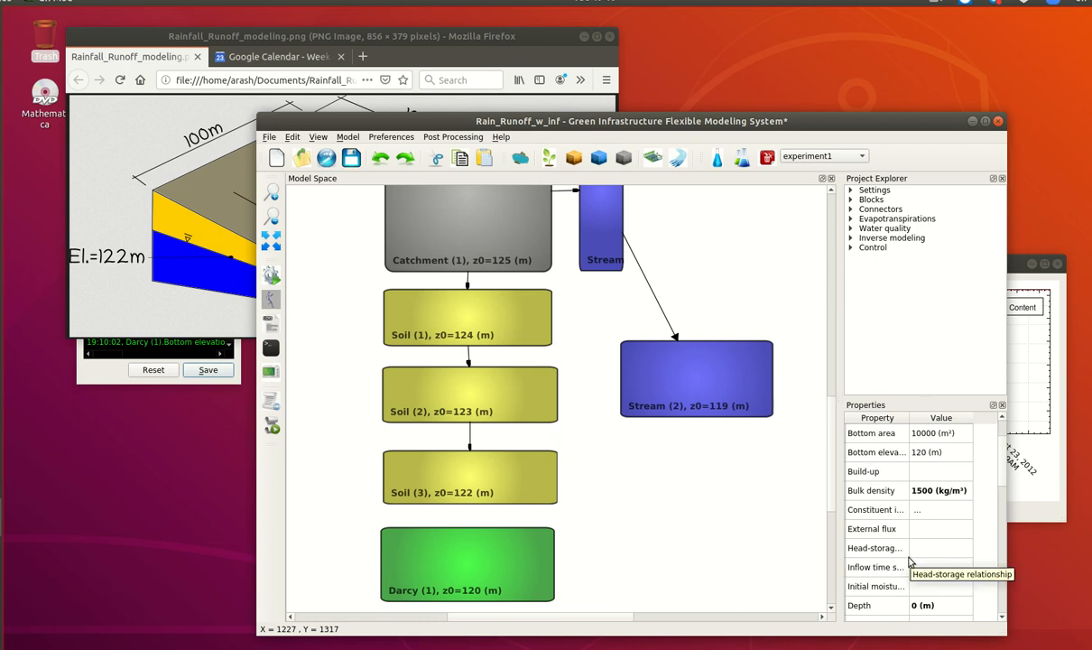
pyautogui.scroll(-1, 912, 561)
pyautogui.doubleClick(918, 551)
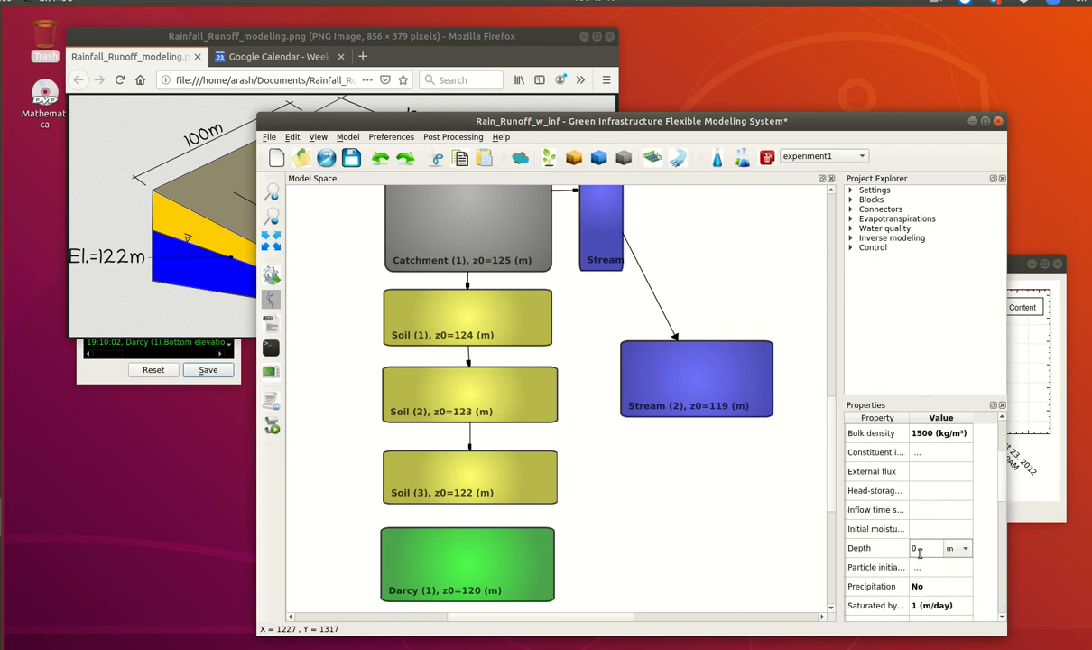
pyautogui.doubleClick(929, 543)
pyautogui.write('2')
pyautogui.press('Return')
# Step: Review the Darcy block's remaining properties and set its head-storage relationship to 122
pyautogui.scroll(-1, 900, 500)
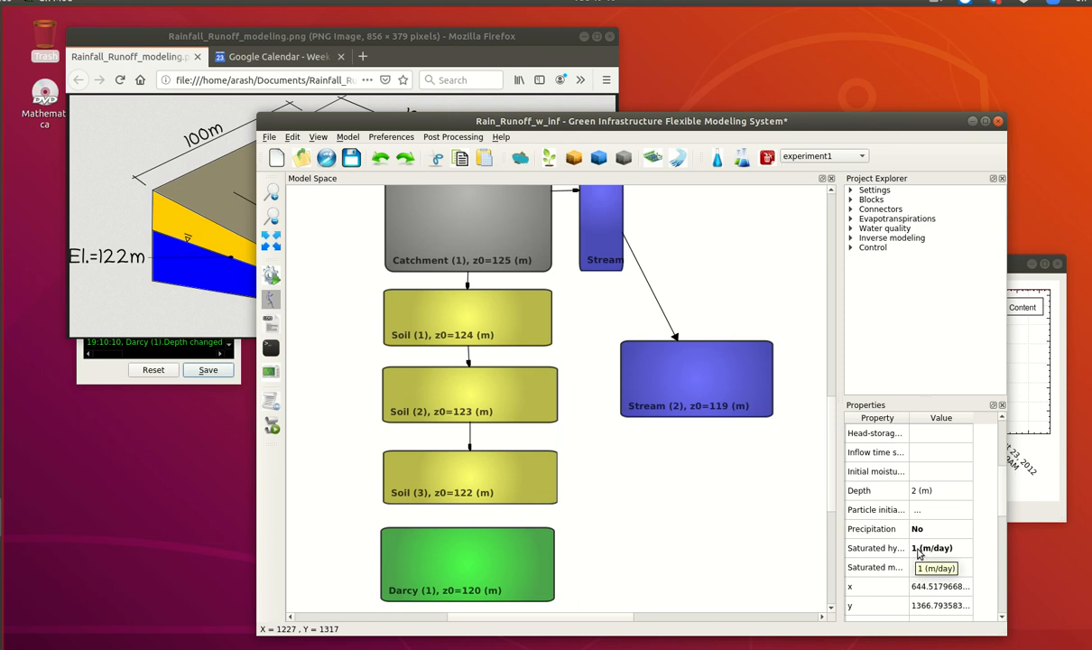
pyautogui.scroll(-1, 913, 552)
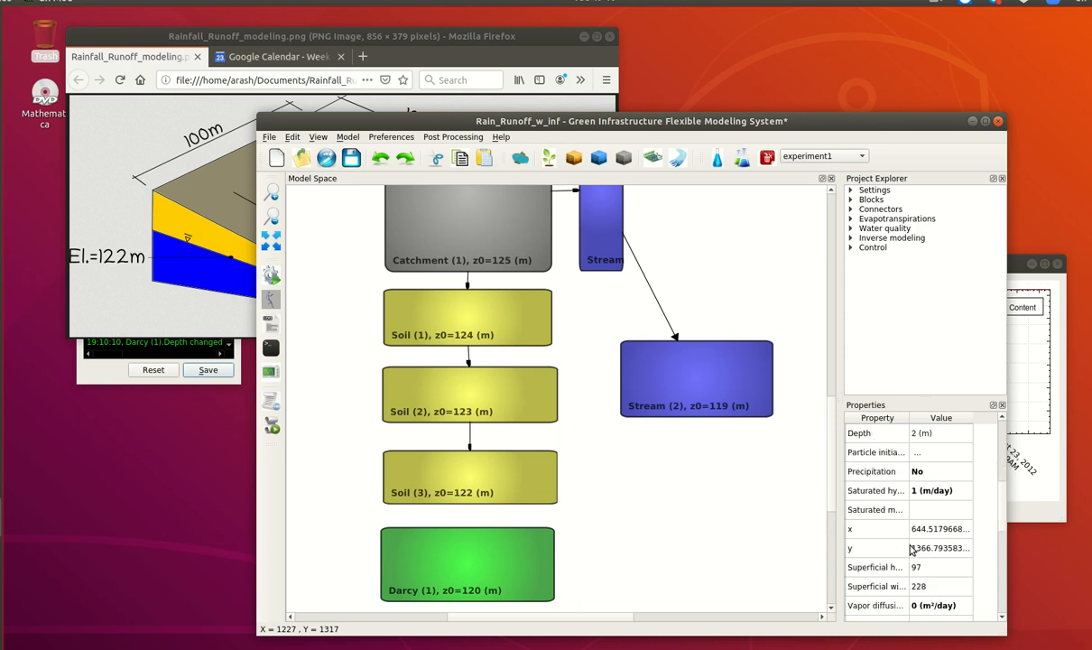
pyautogui.scroll(-1, 913, 550)
pyautogui.scroll(-2, 913, 550)
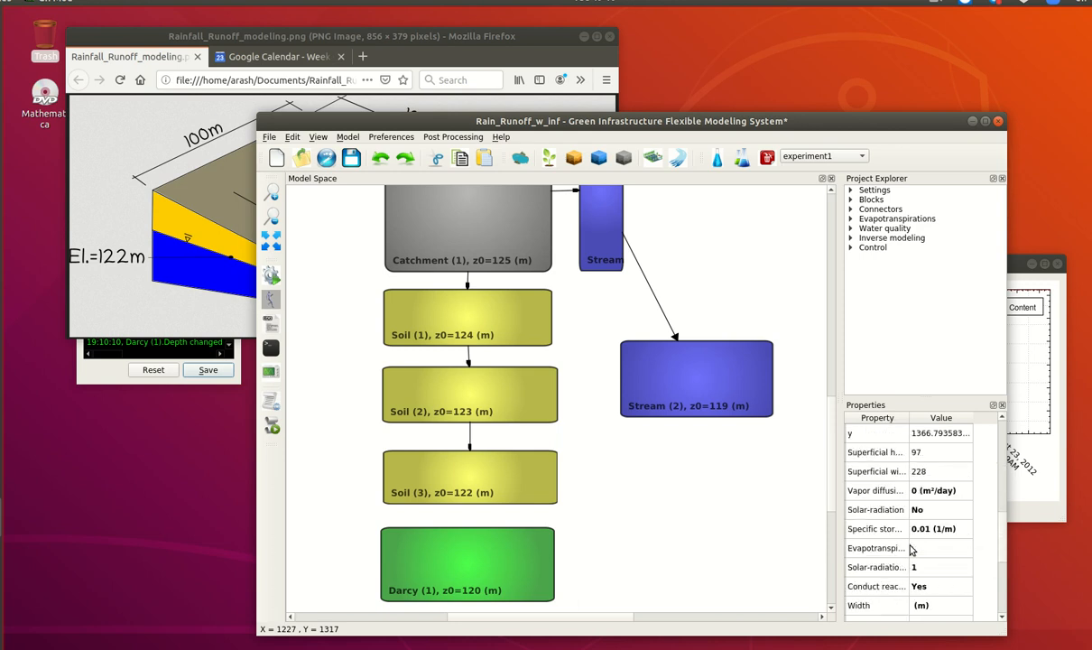
pyautogui.scroll(5, 912, 546)
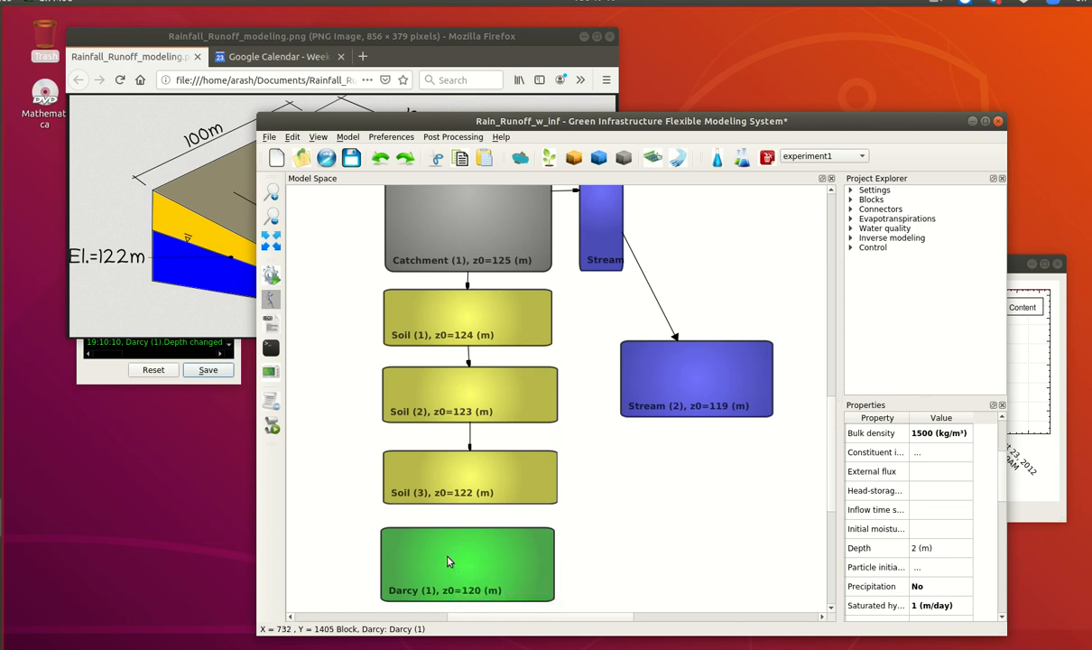
pyautogui.doubleClick(920, 491)
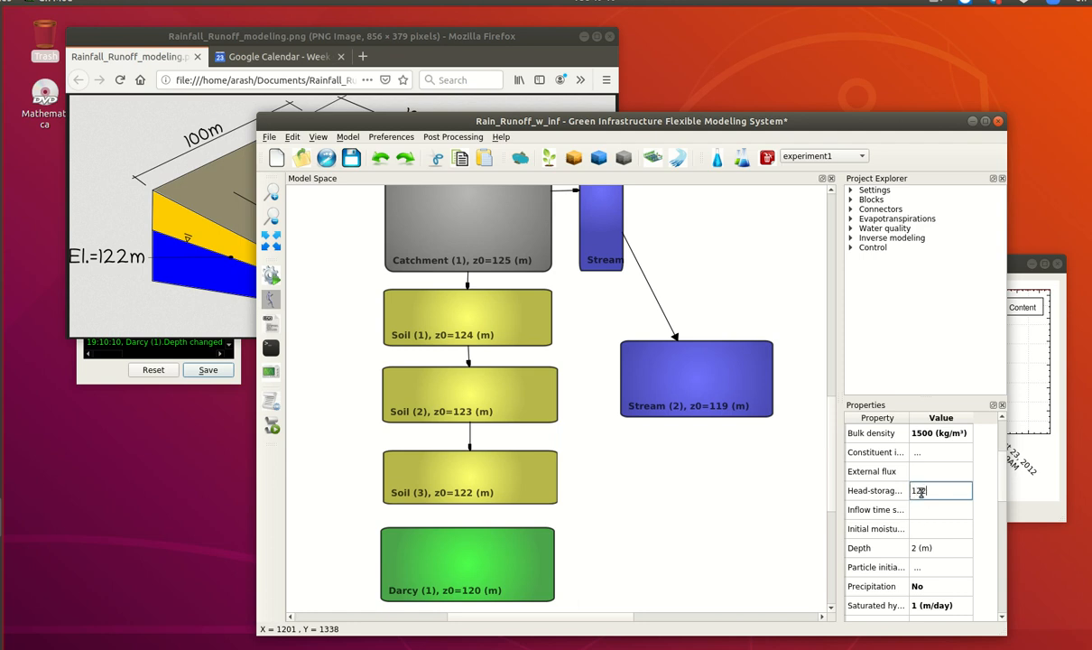
pyautogui.press('Return')
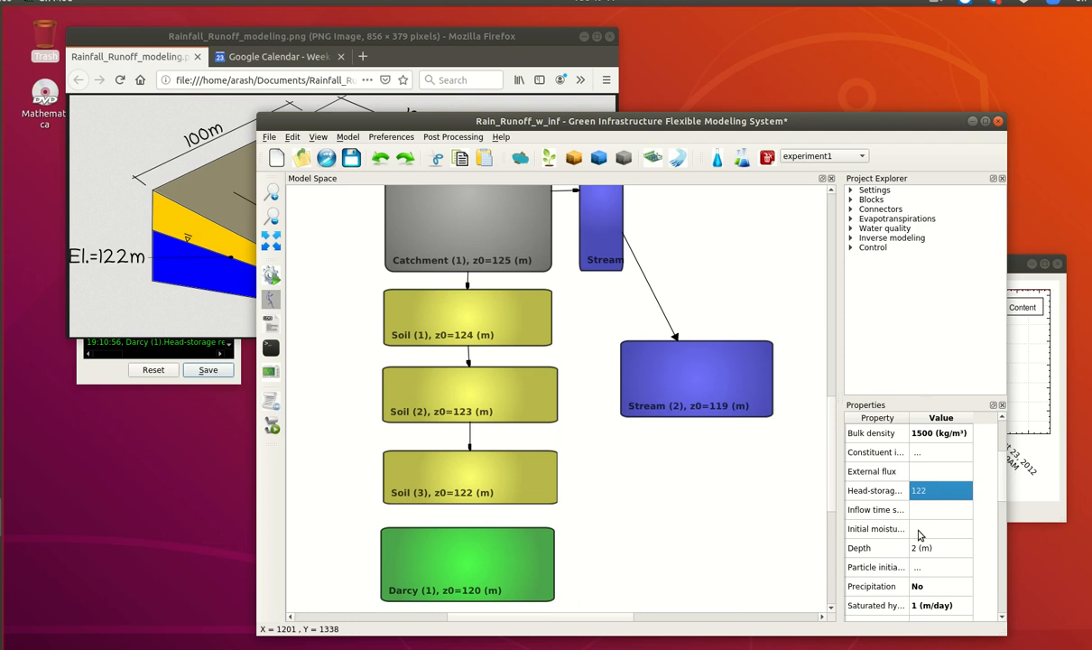
# Step: Set both the initial and the saturated moisture content of the Darcy block to 0.4 and save the model
pyautogui.click(921, 530)
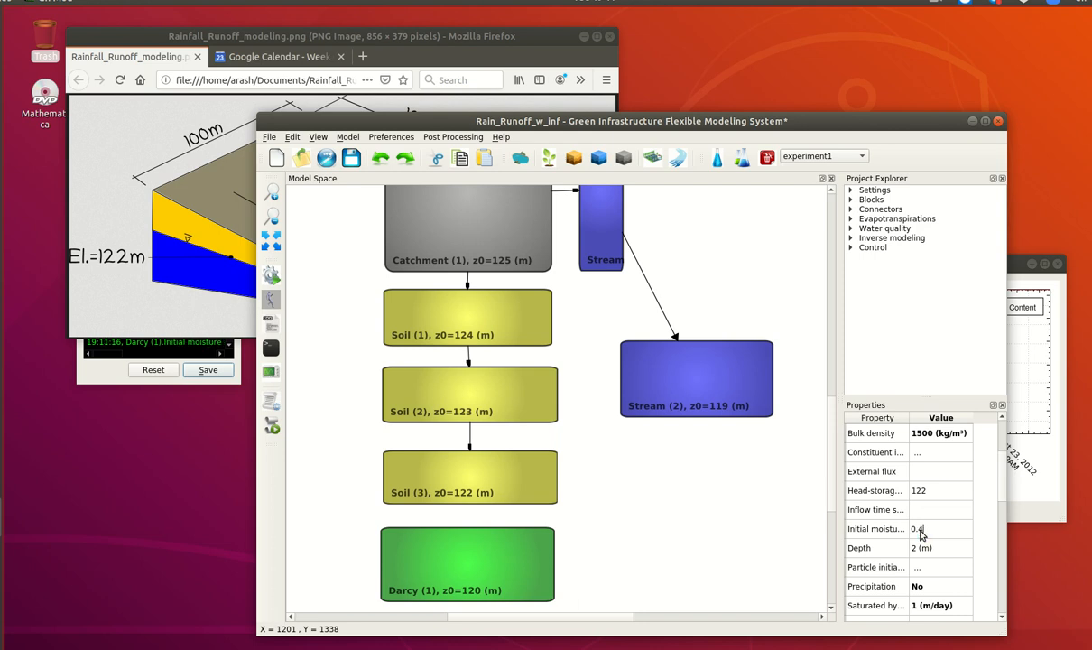
pyautogui.press('Return')
pyautogui.scroll(-2, 953, 454)
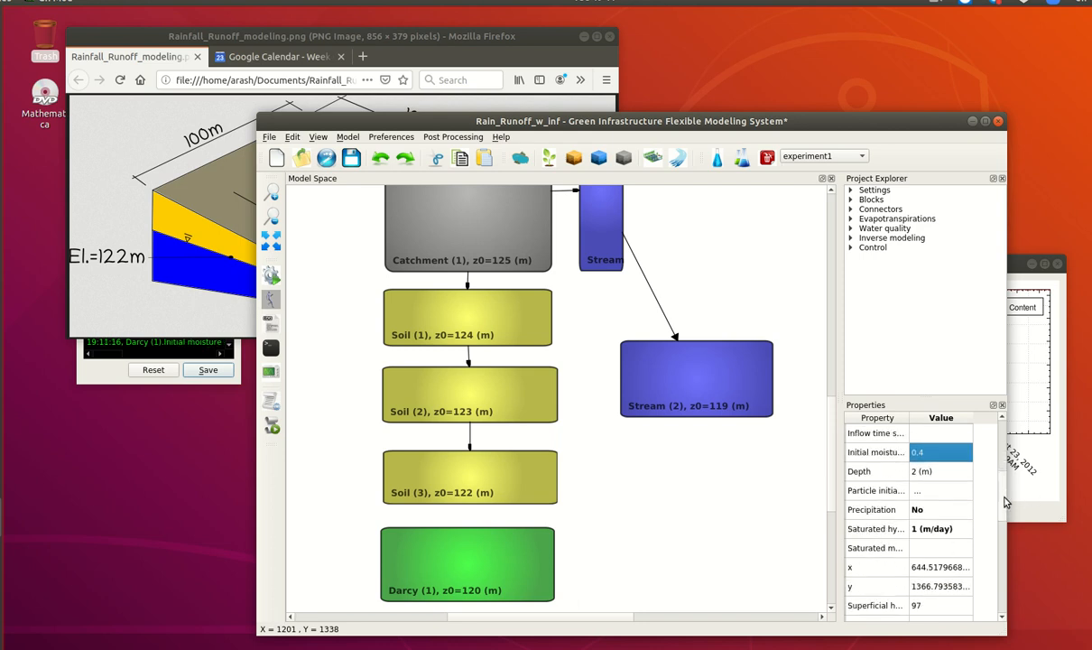
pyautogui.click(921, 548)
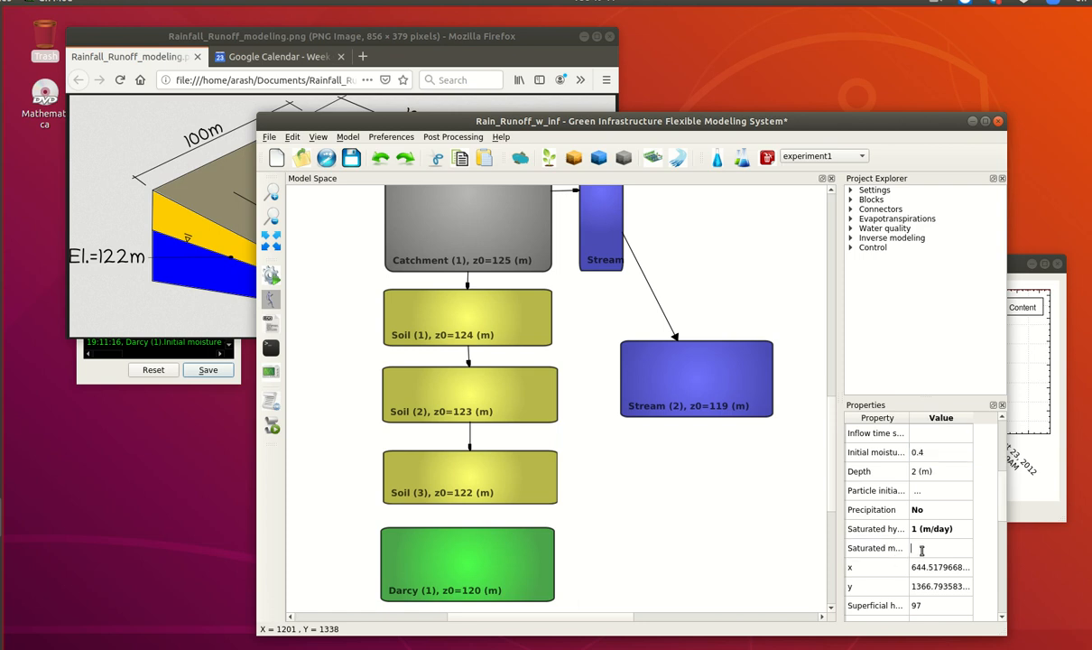
pyautogui.press('Return')
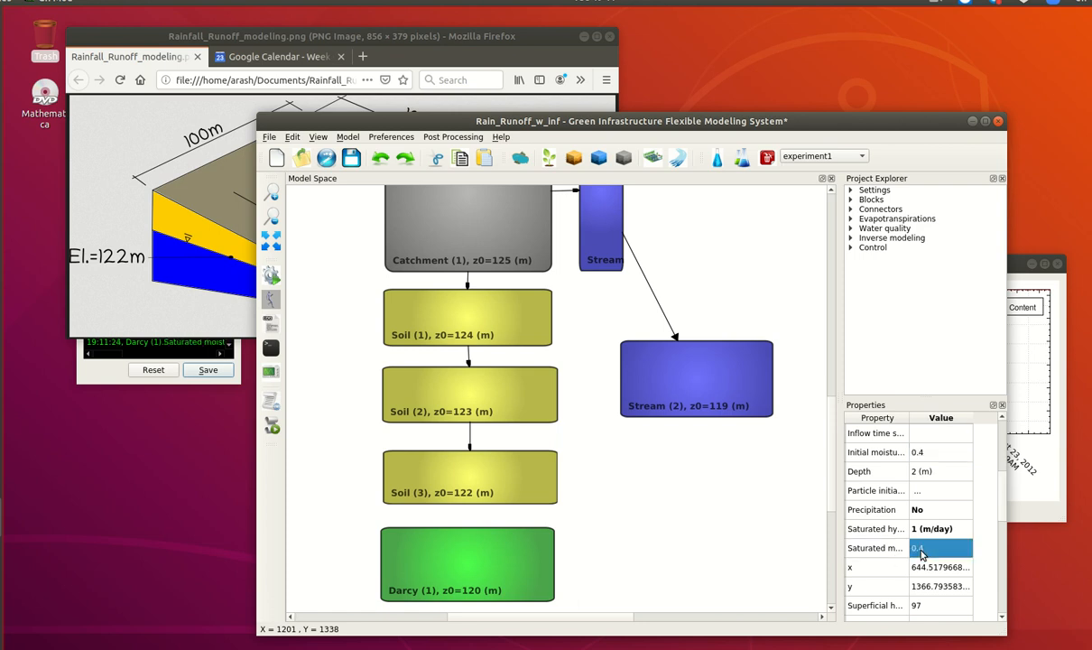
pyautogui.click(628, 502)
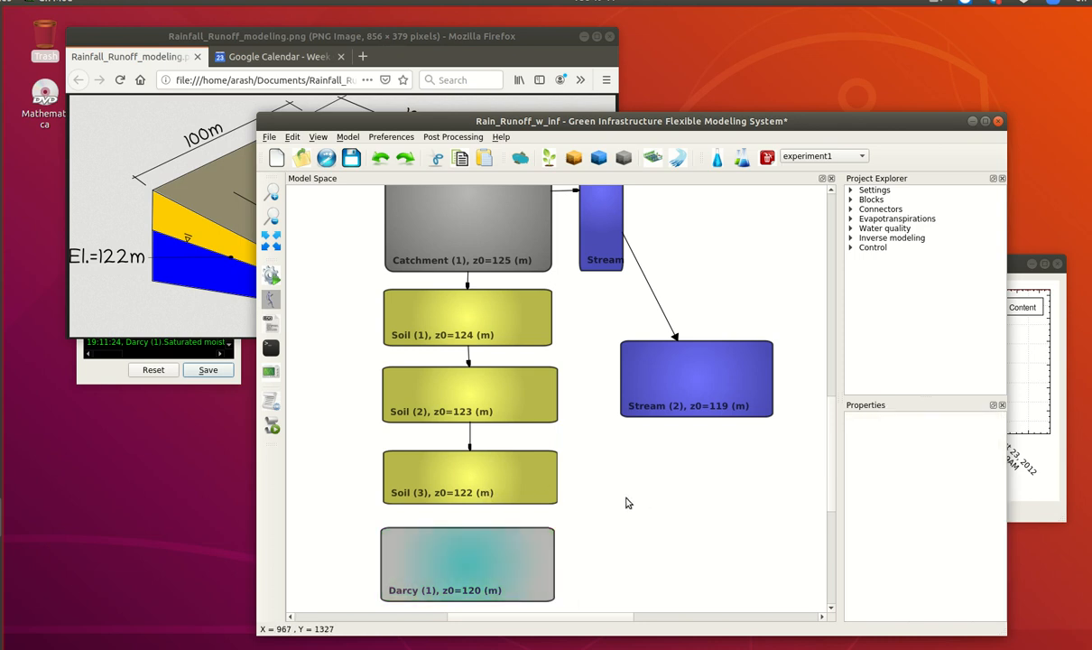
pyautogui.click(349, 159)
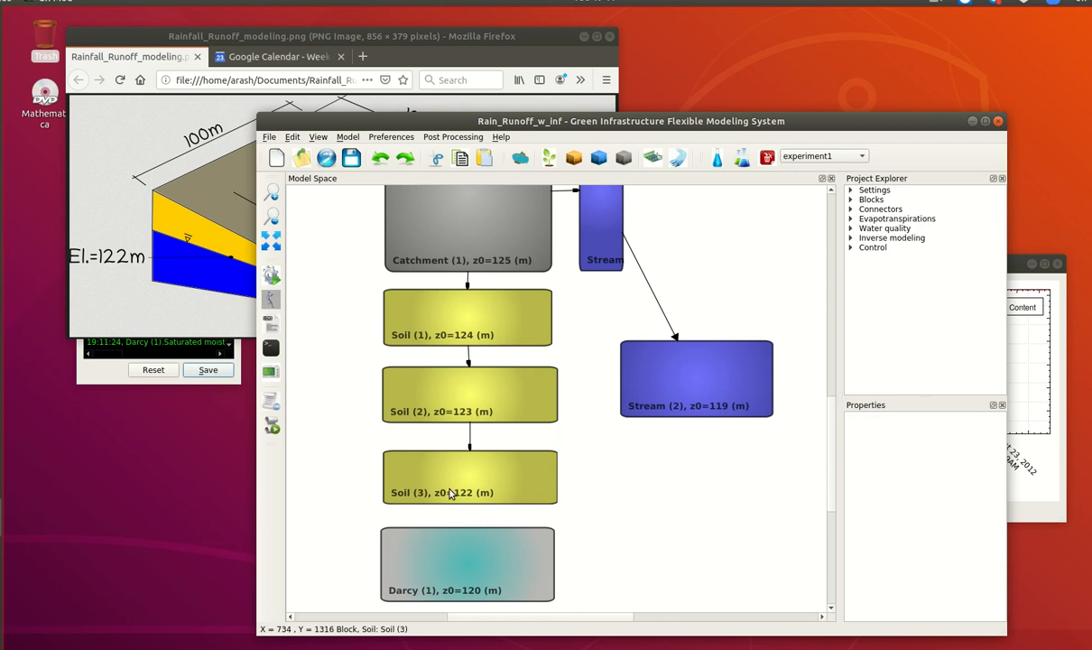
# Step: Connect Soil (3) to the Darcy block beneath it and set the connector's length to 1.5 m
pyautogui.click(545, 503)
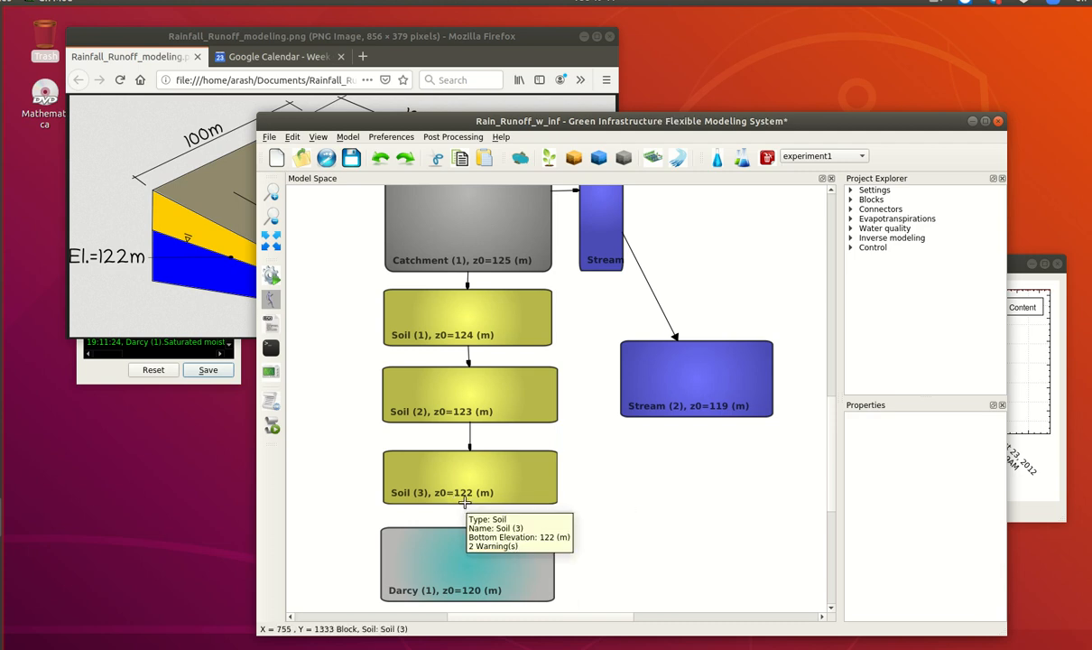
pyautogui.moveTo(465, 508); pyautogui.dragTo(468, 526)
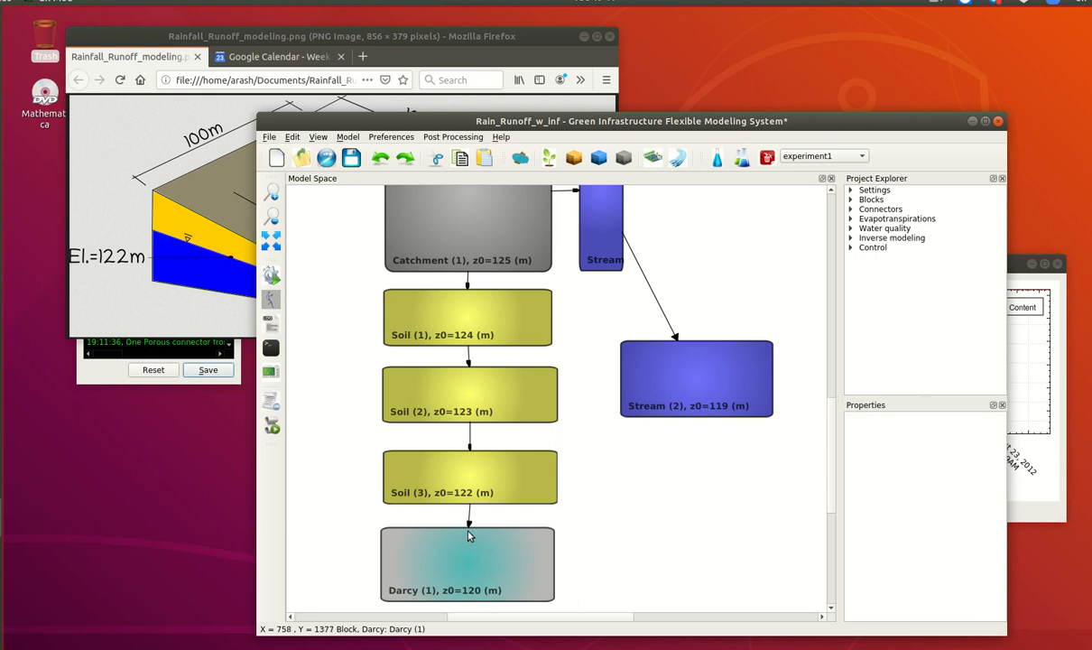
pyautogui.click(470, 517)
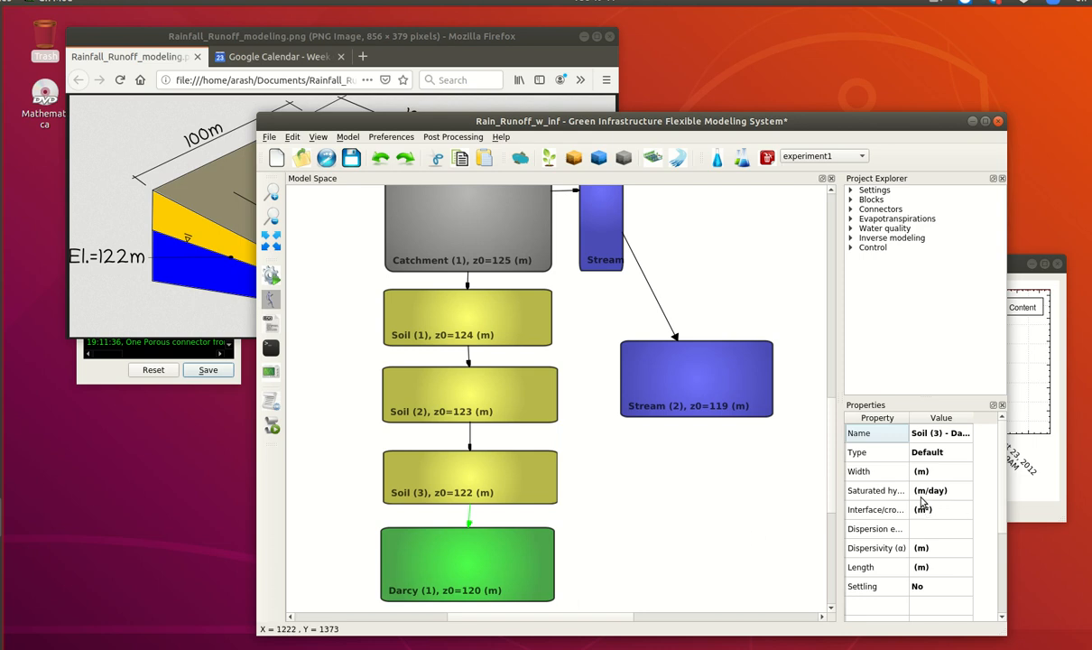
pyautogui.click(917, 569)
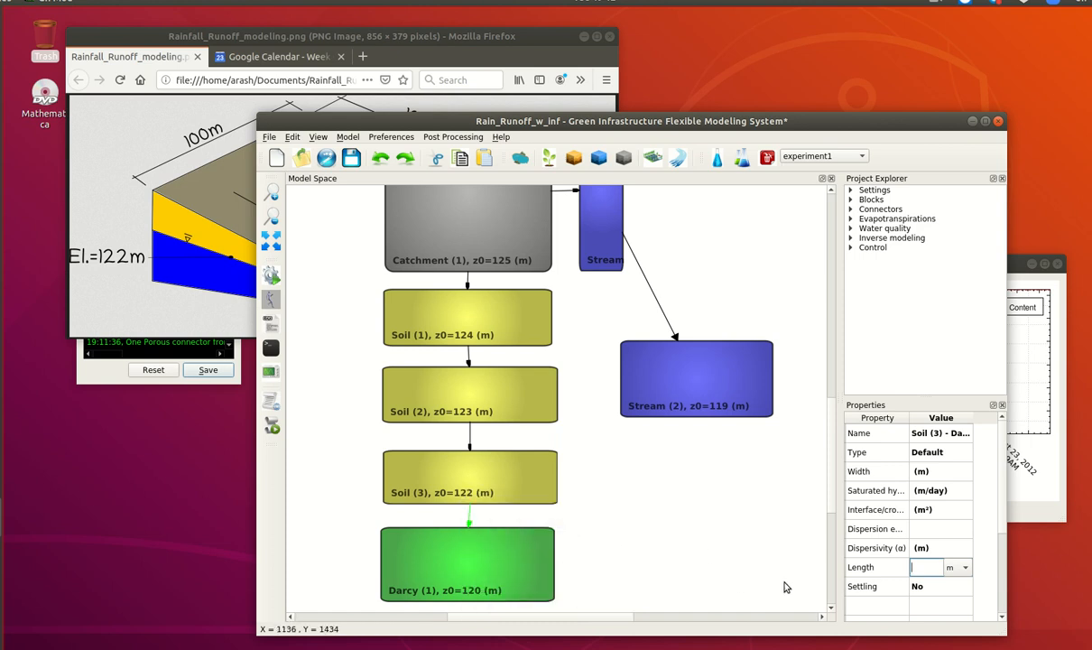
pyautogui.write('1.5 (m')
pyautogui.press('Return')
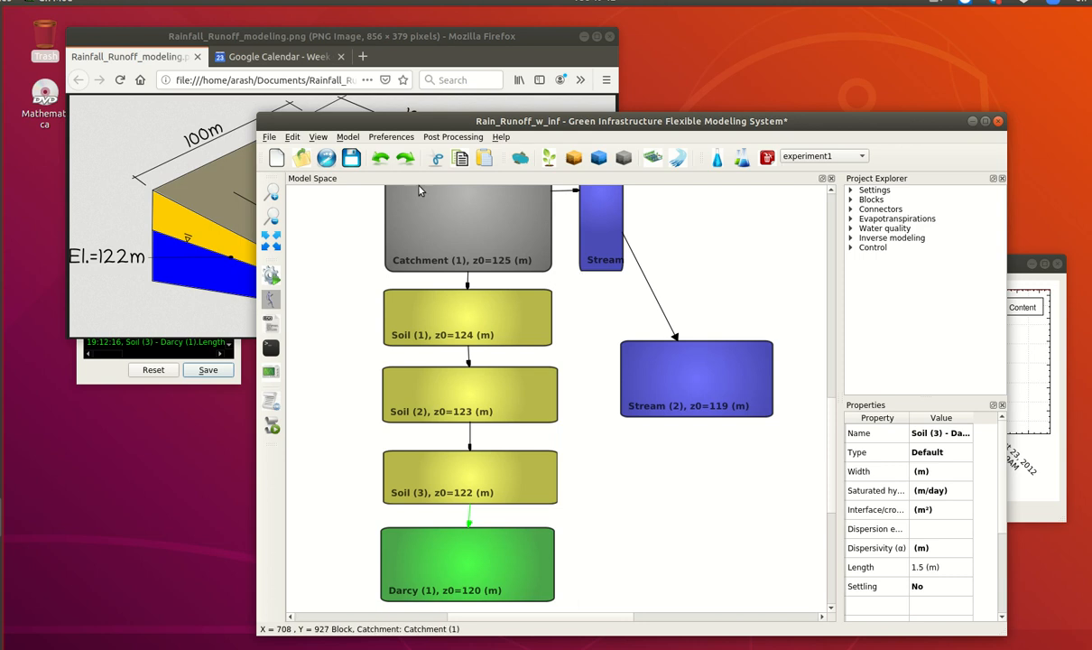
# Step: Save the model and run the experiment1 simulation to completion, closing its progress window
pyautogui.click(353, 159)
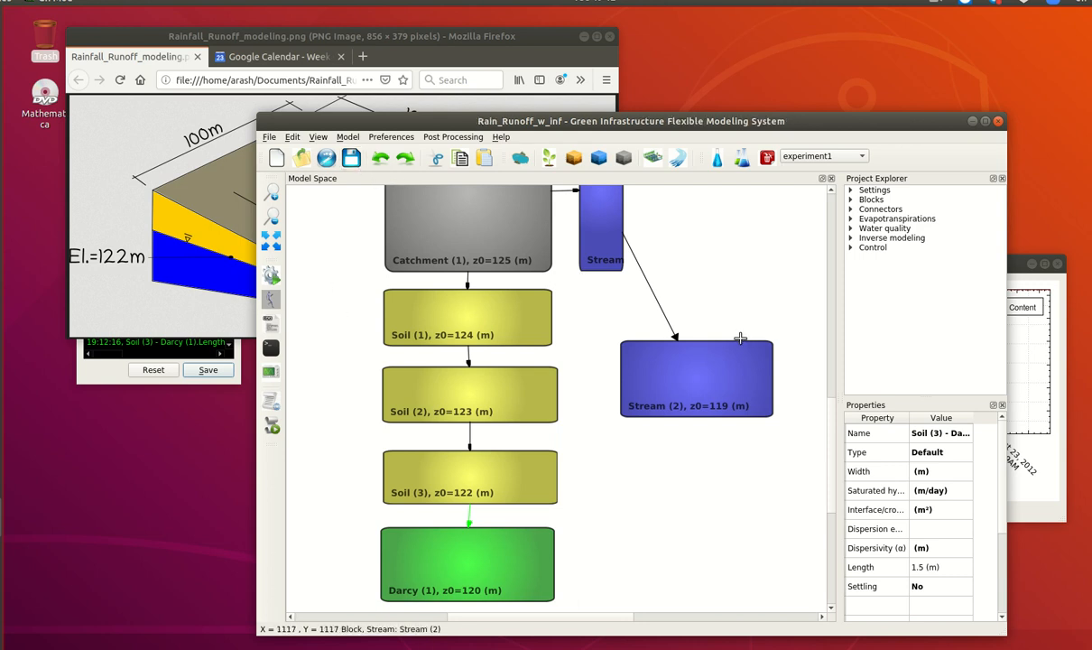
pyautogui.click(272, 278)
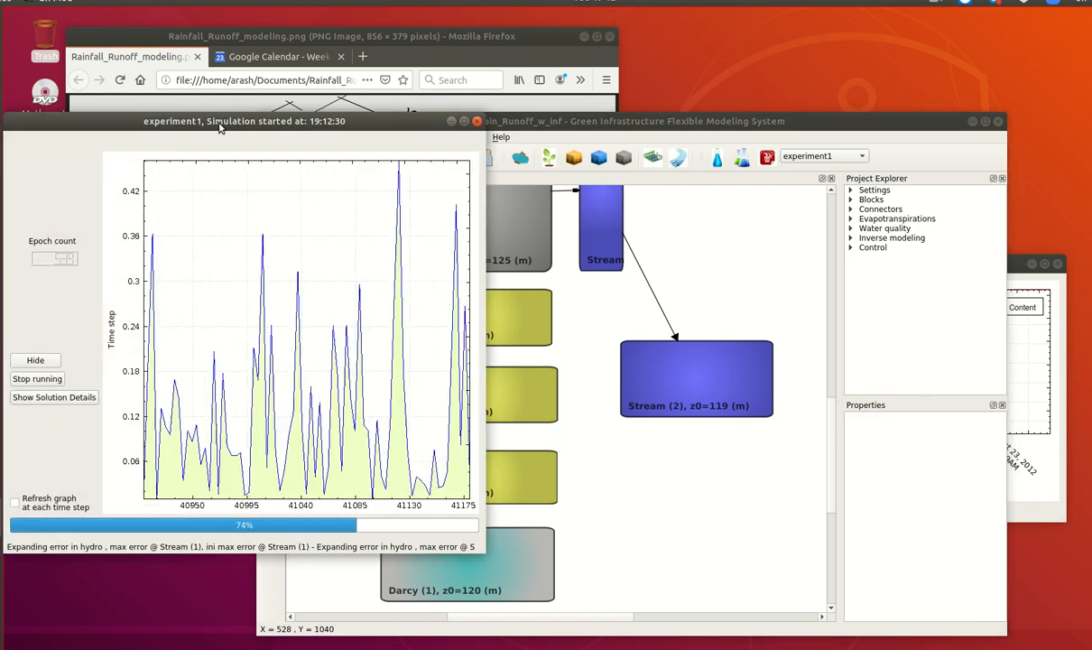
pyautogui.moveTo(217, 129); pyautogui.dragTo(258, 129)
pyautogui.click(315, 354)
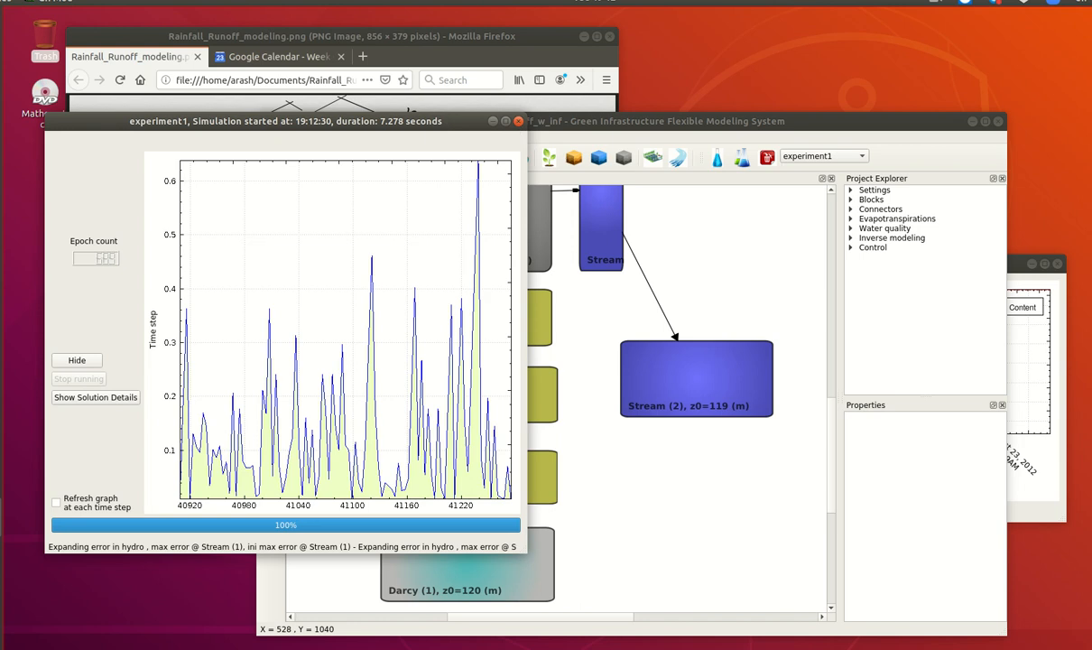
pyautogui.click(518, 122)
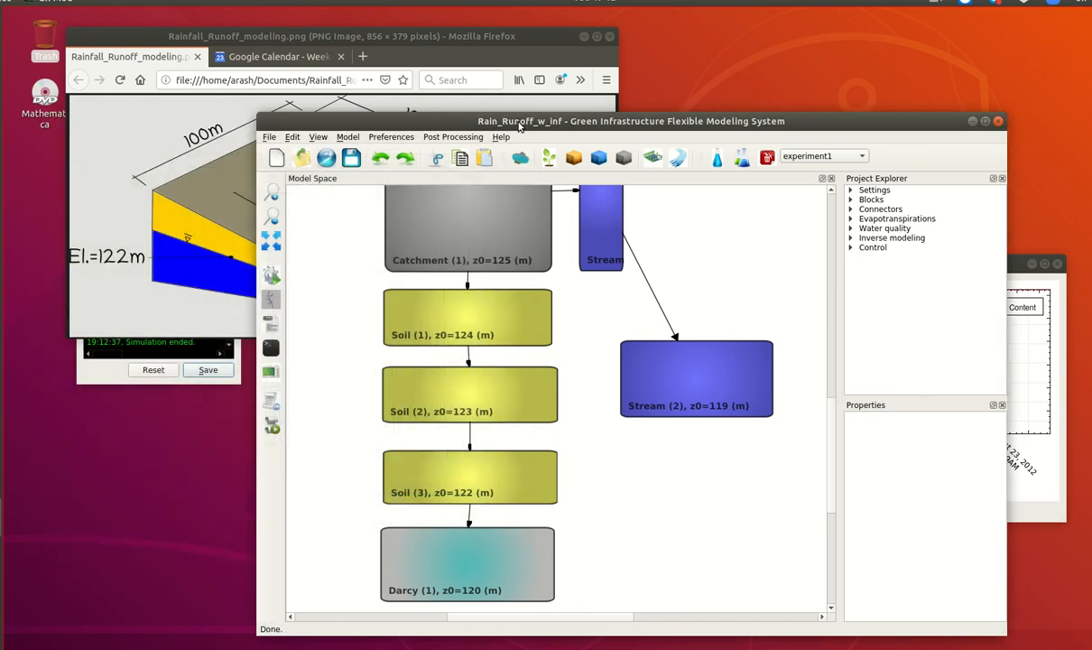
# Step: Plot the flow through the connector between Catchment (1) and Stream (1), examine it, and close the plot
pyautogui.scroll(3, 832, 423)
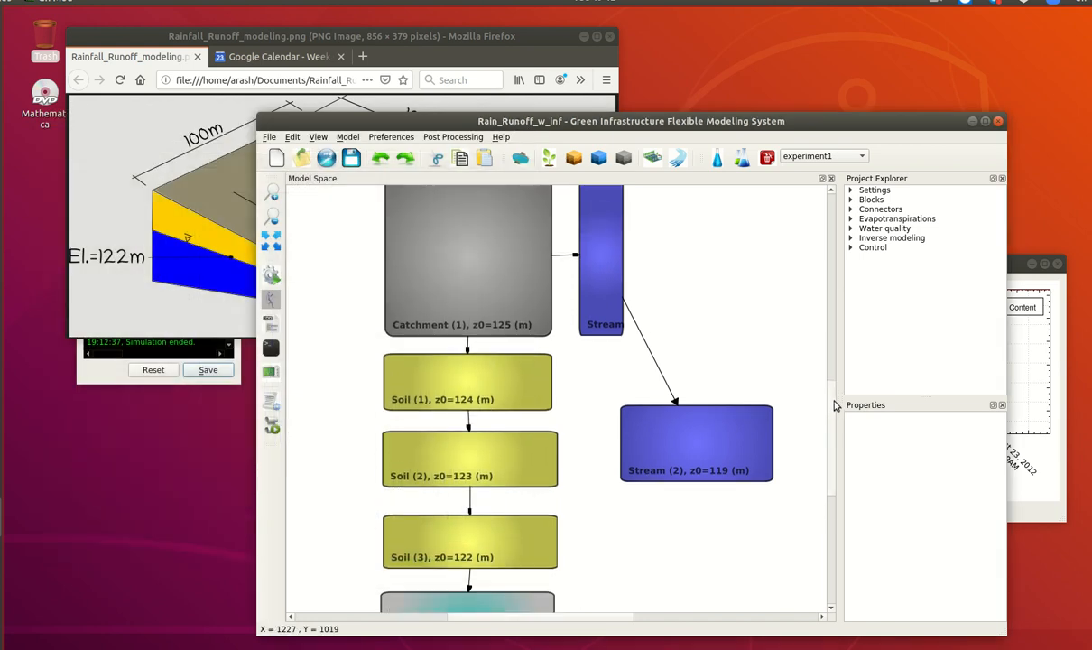
pyautogui.click(567, 309)
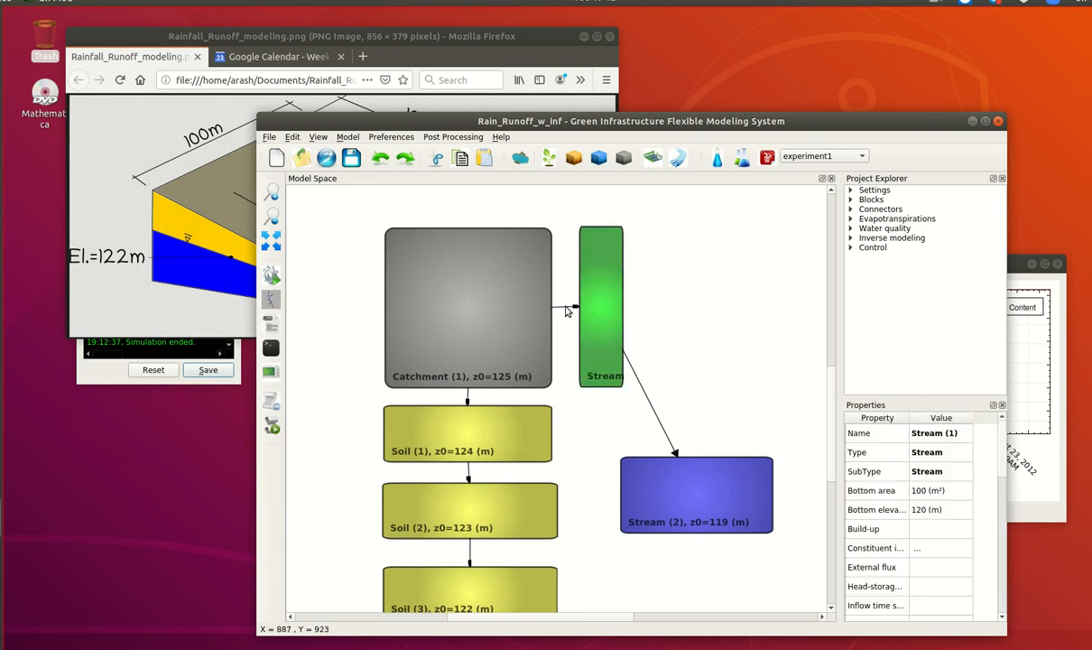
pyautogui.rightClick(566, 310)
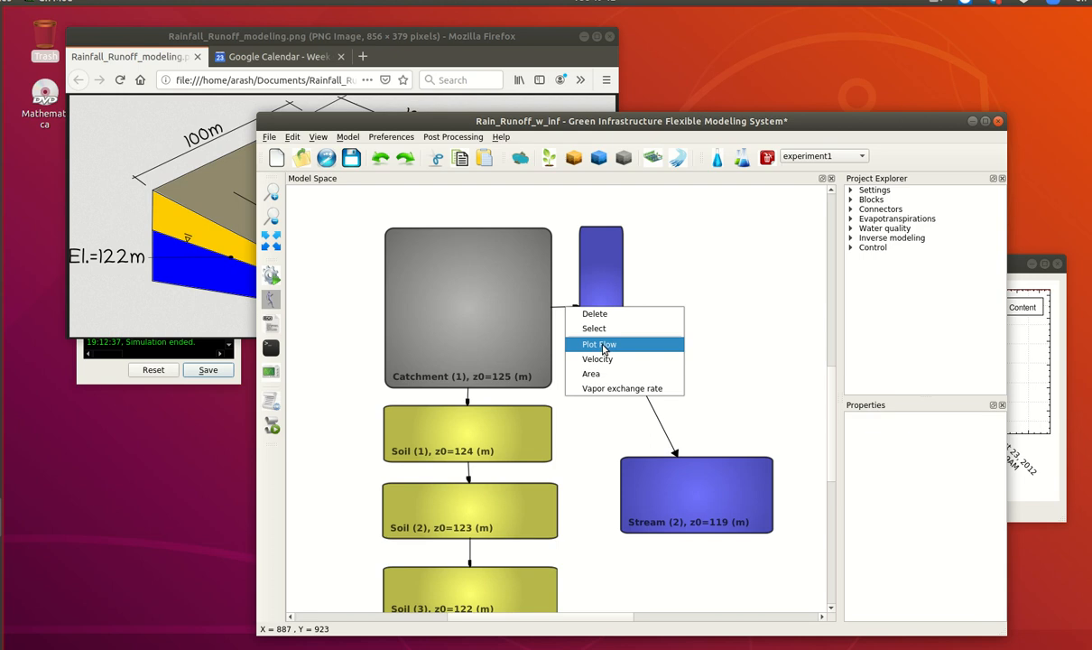
pyautogui.click(603, 348)
pyautogui.moveTo(357, 19); pyautogui.dragTo(752, 267)
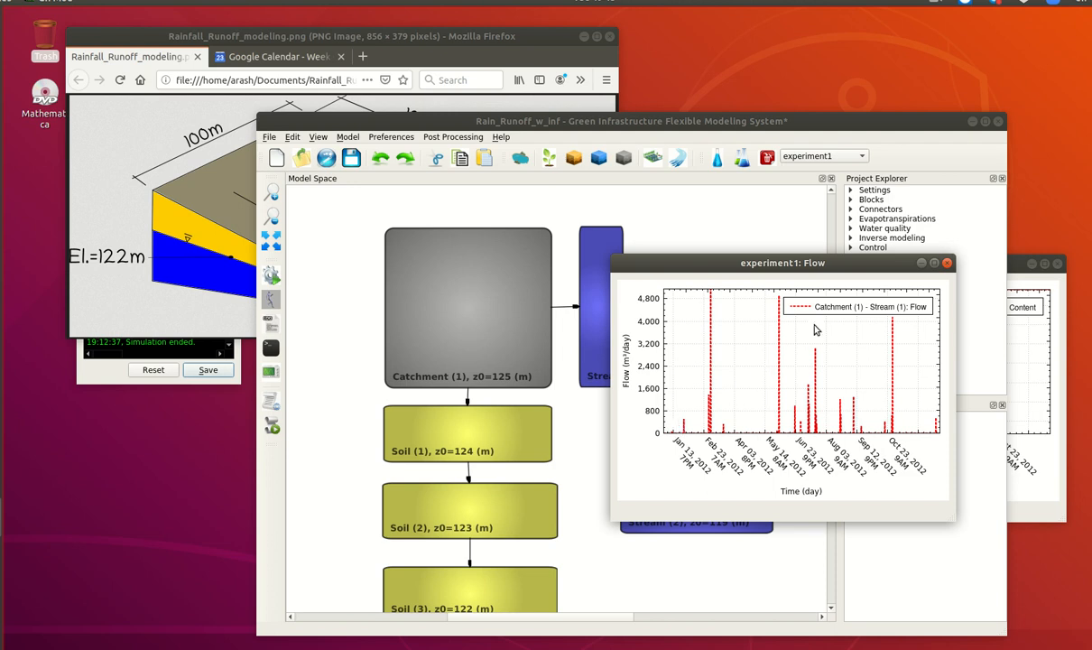
pyautogui.click(947, 262)
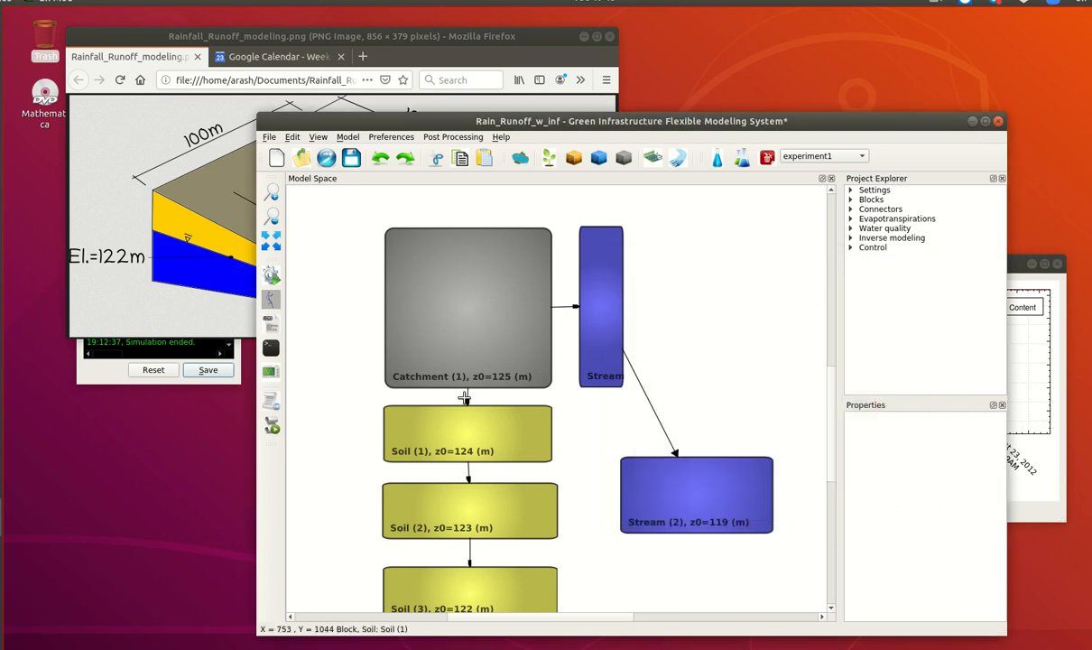
# Step: Plot the flow through the connector between Catchment (1) and Soil (1), examine it, and close the plot
pyautogui.click(468, 399)
pyautogui.rightClick(468, 394)
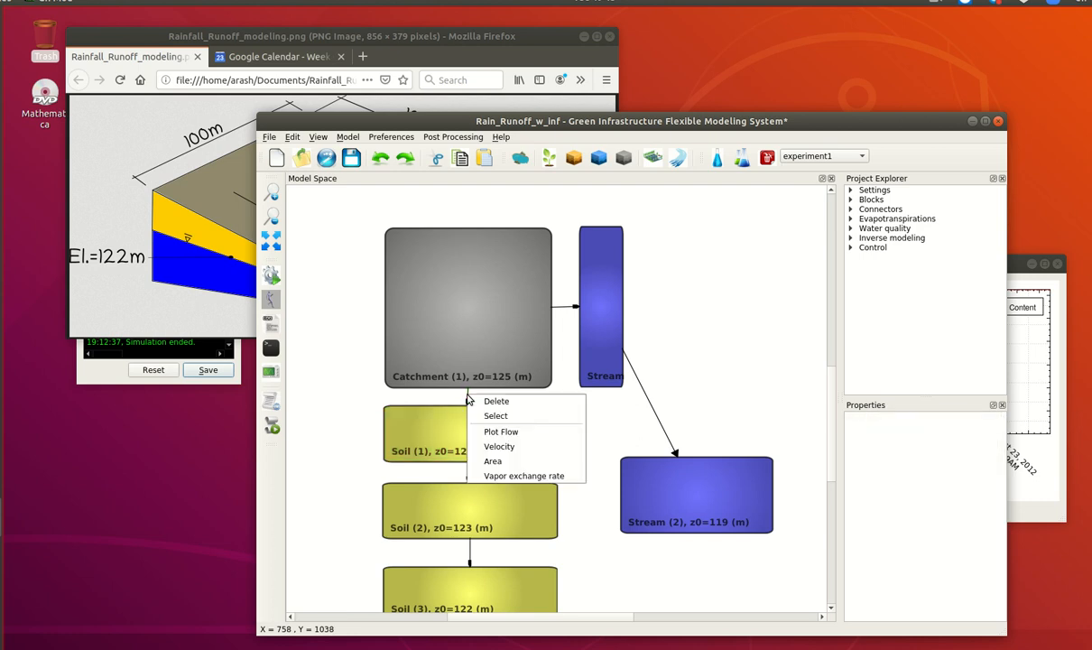
pyautogui.click(499, 436)
pyautogui.moveTo(329, 20); pyautogui.dragTo(553, 229)
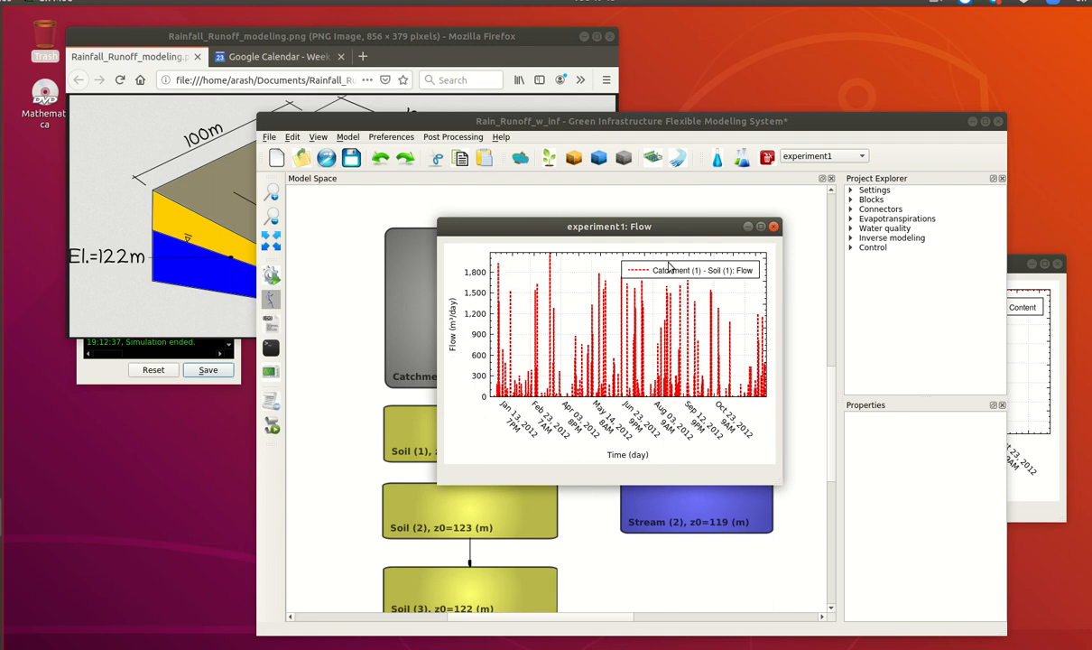
pyautogui.click(773, 226)
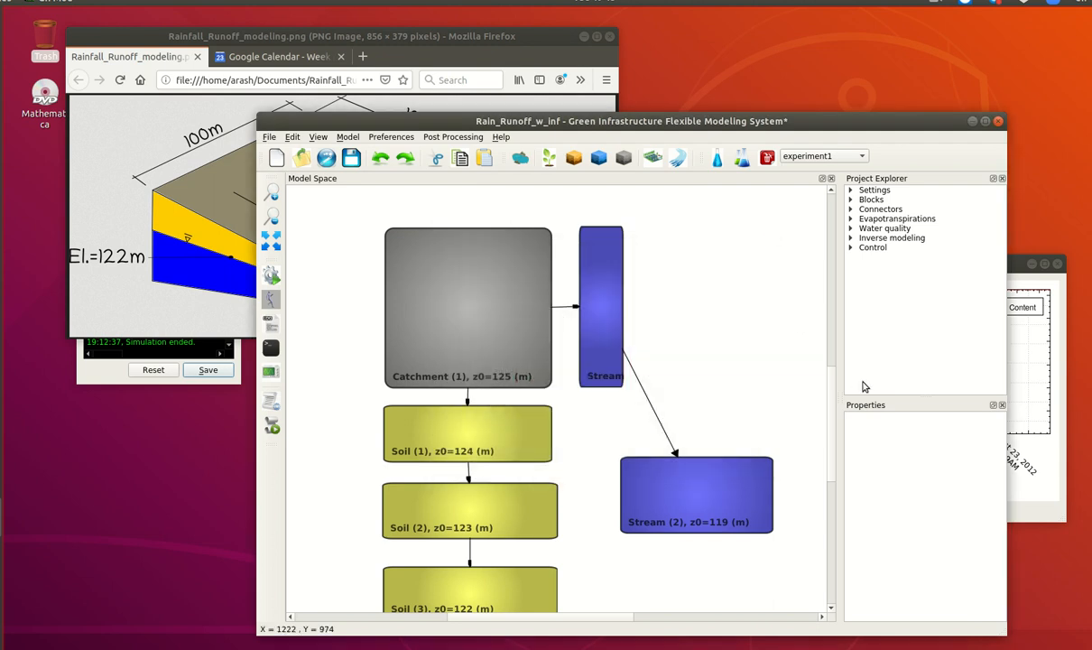
# Step: Plot the flow through the connector between Soil (3) and Darcy (1), examine it, and close the plot
pyautogui.moveTo(831, 389); pyautogui.dragTo(763, 434)
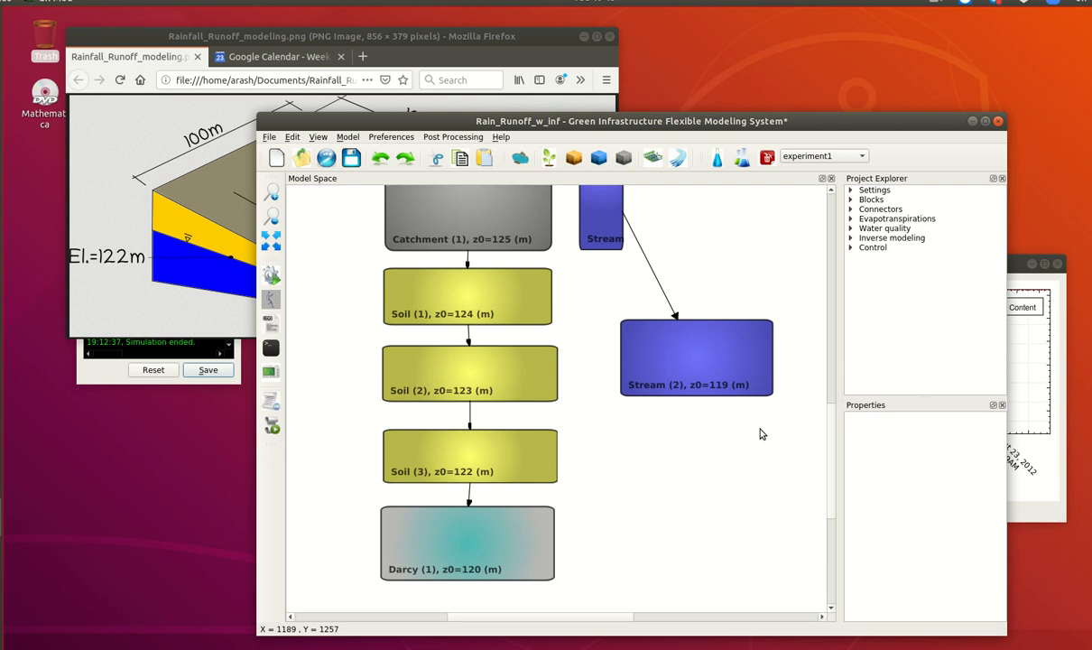
pyautogui.click(469, 508)
pyautogui.click(470, 497)
pyautogui.rightClick(469, 495)
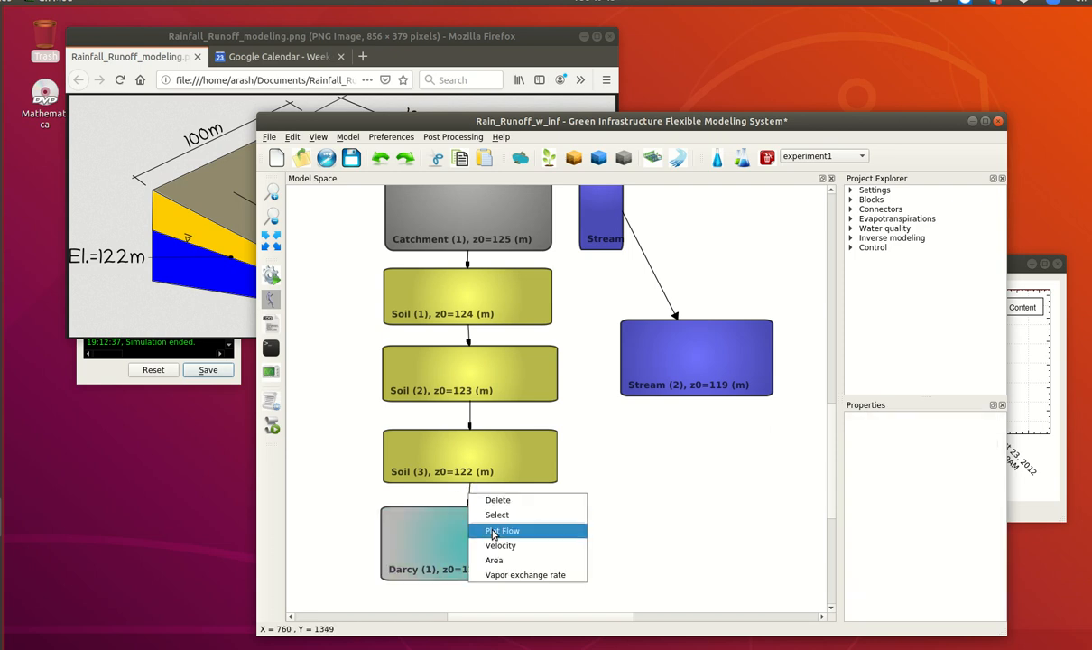
pyautogui.click(496, 531)
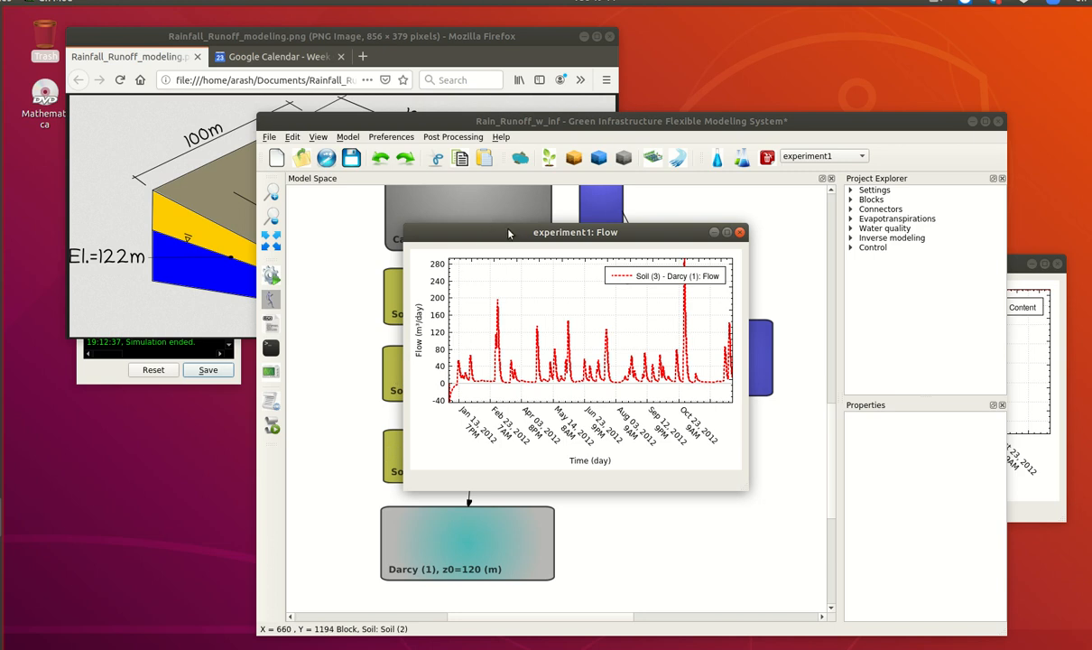
pyautogui.moveTo(505, 232); pyautogui.dragTo(635, 233)
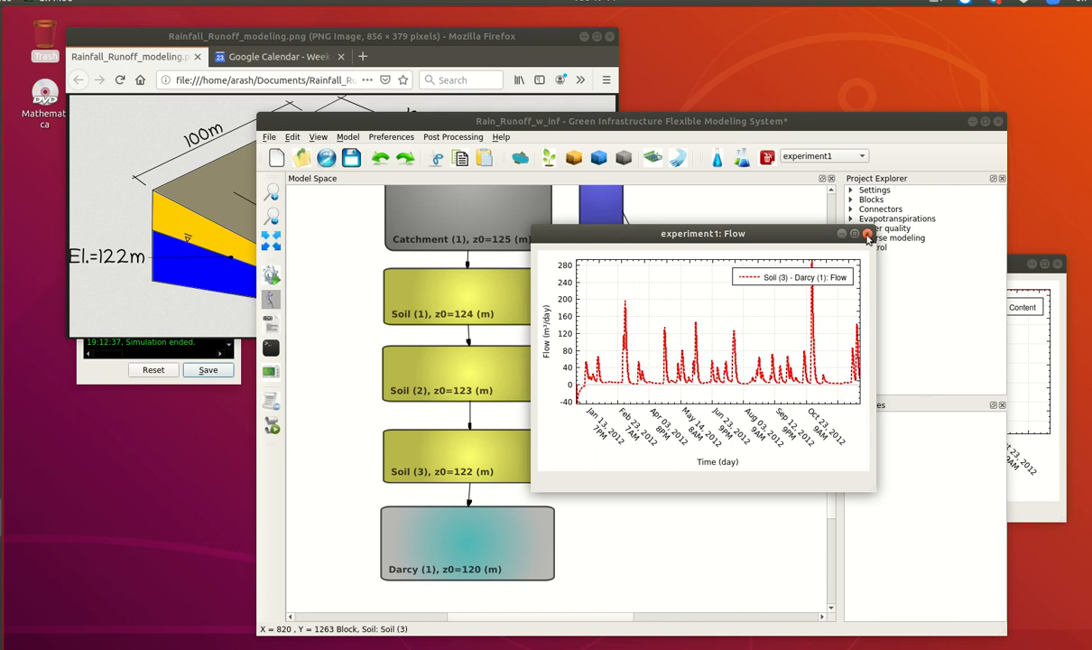
pyautogui.click(820, 221)
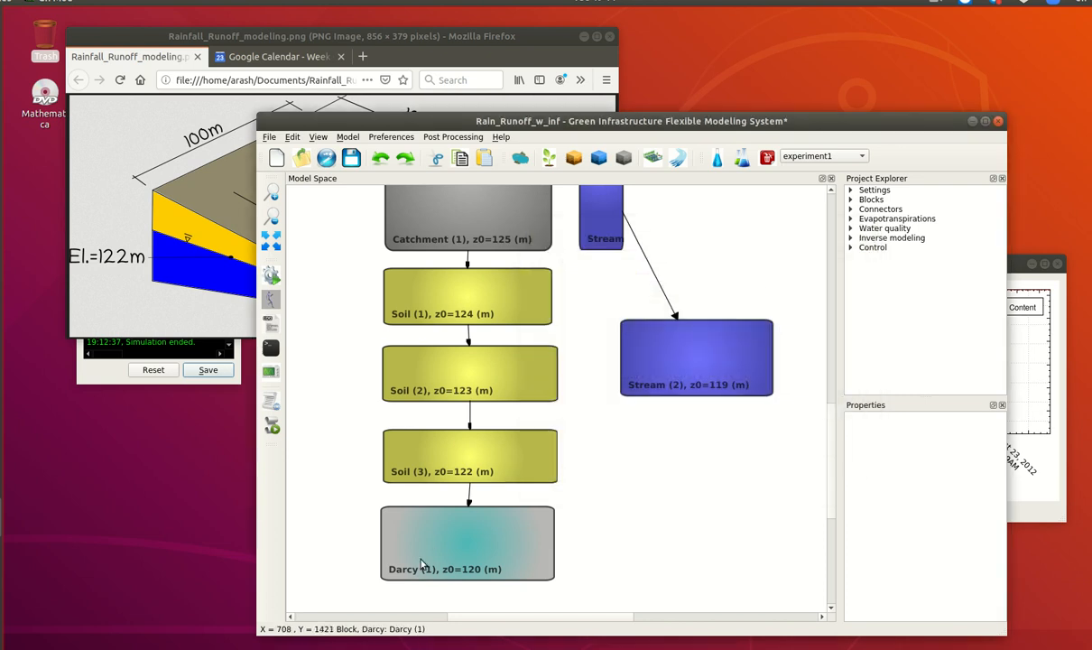
# Step: Plot the storage of the Darcy (1) block, examine it, and close the plot
pyautogui.click(465, 540)
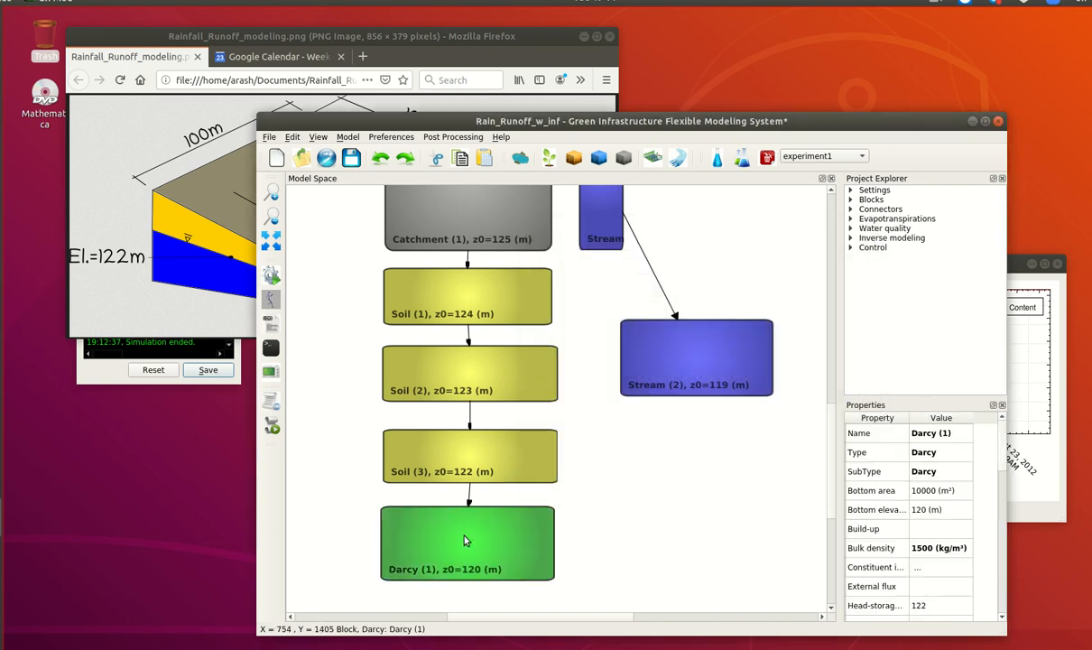
pyautogui.rightClick(465, 540)
pyautogui.moveTo(492, 587)
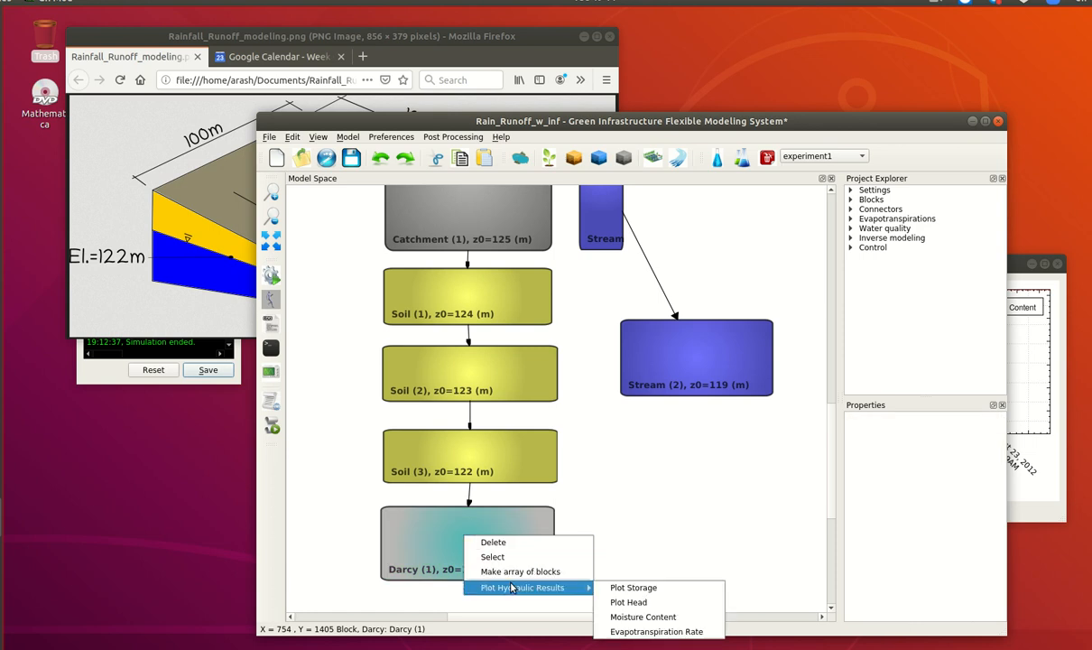
pyautogui.click(633, 589)
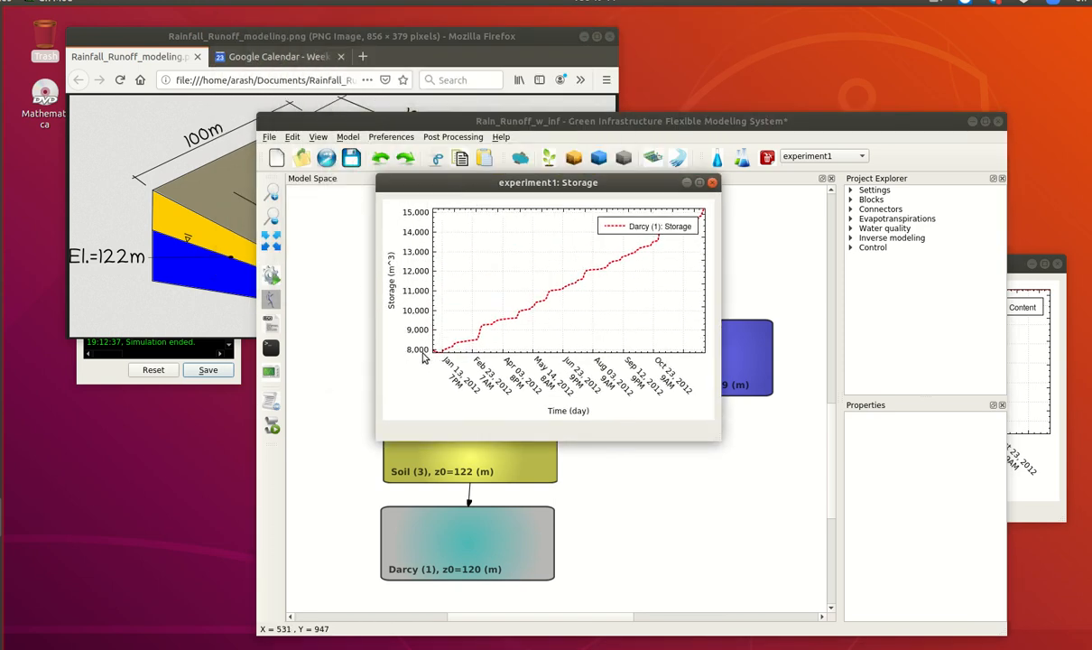
pyautogui.click(713, 184)
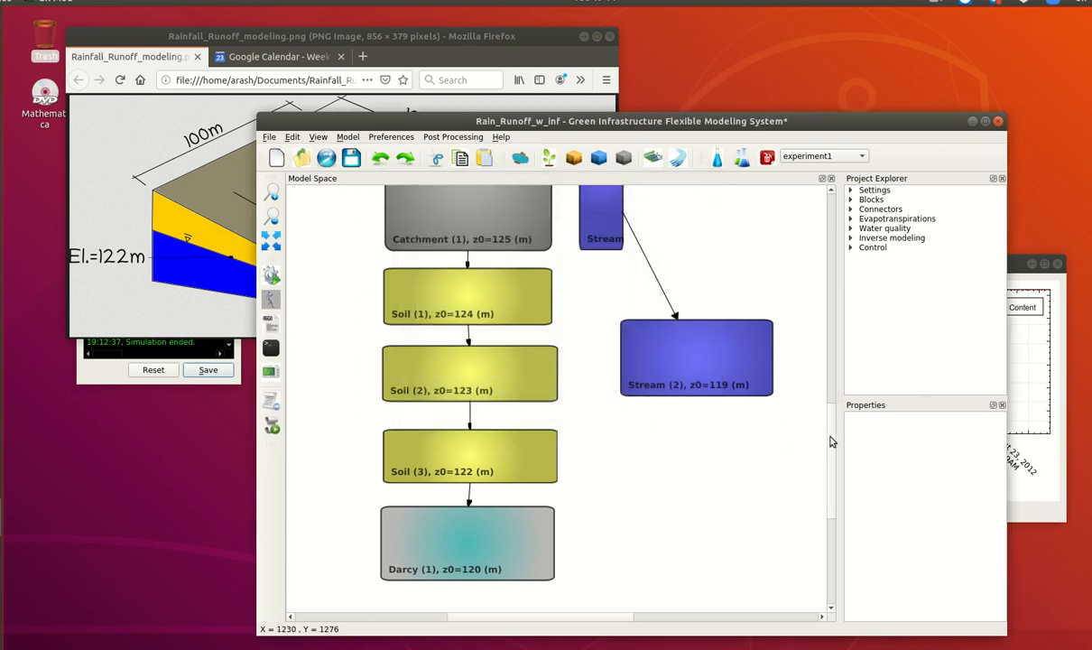
# Step: Move Stream (2) slightly away from the soil column and widen the Darcy (1) block towards it
pyautogui.scroll(1, 829, 439)
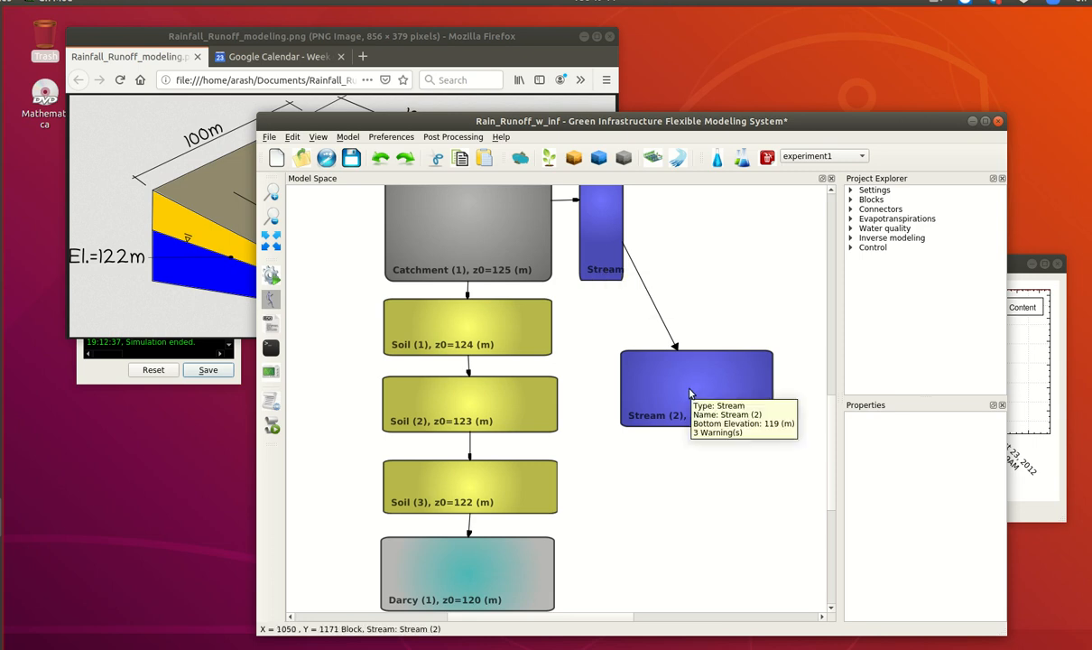
pyautogui.moveTo(680, 392); pyautogui.dragTo(728, 379)
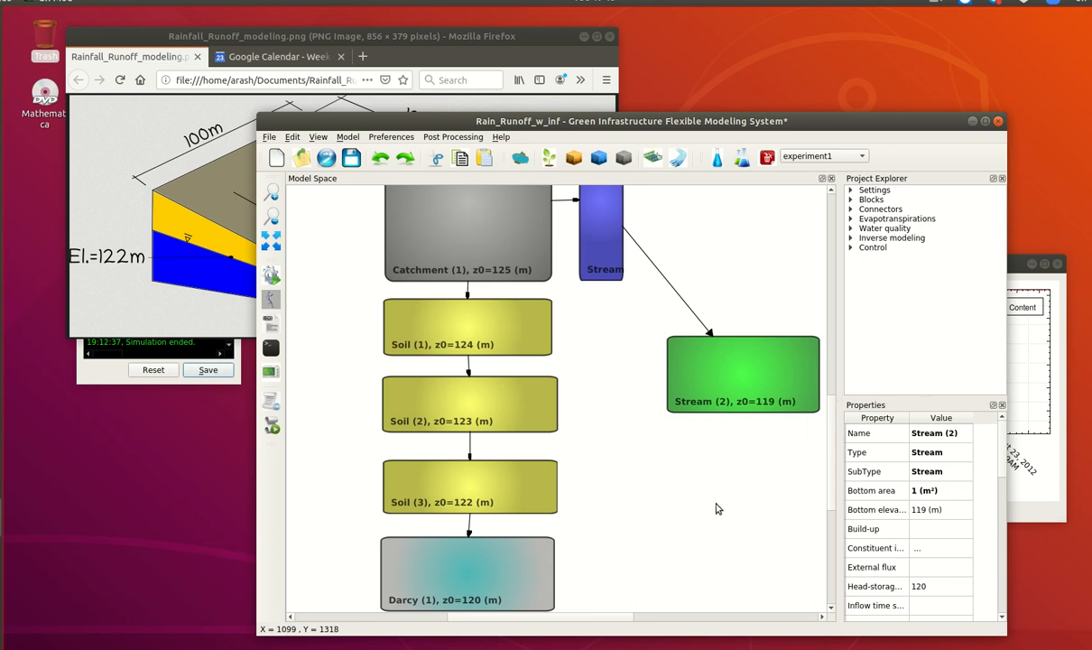
pyautogui.click(522, 568)
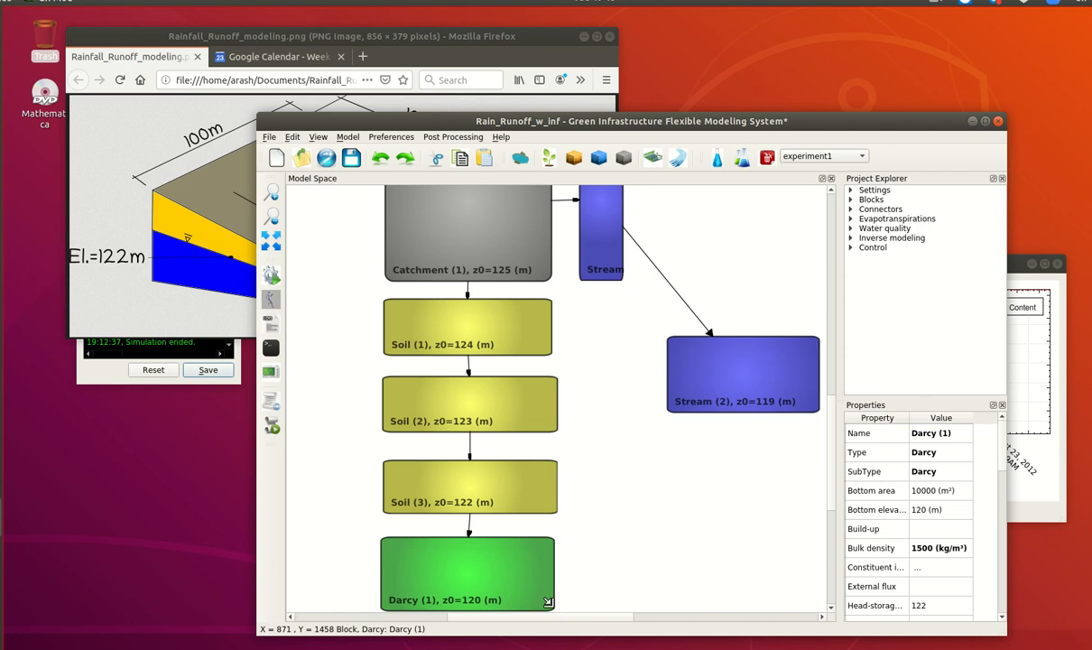
pyautogui.moveTo(548, 601); pyautogui.dragTo(631, 612)
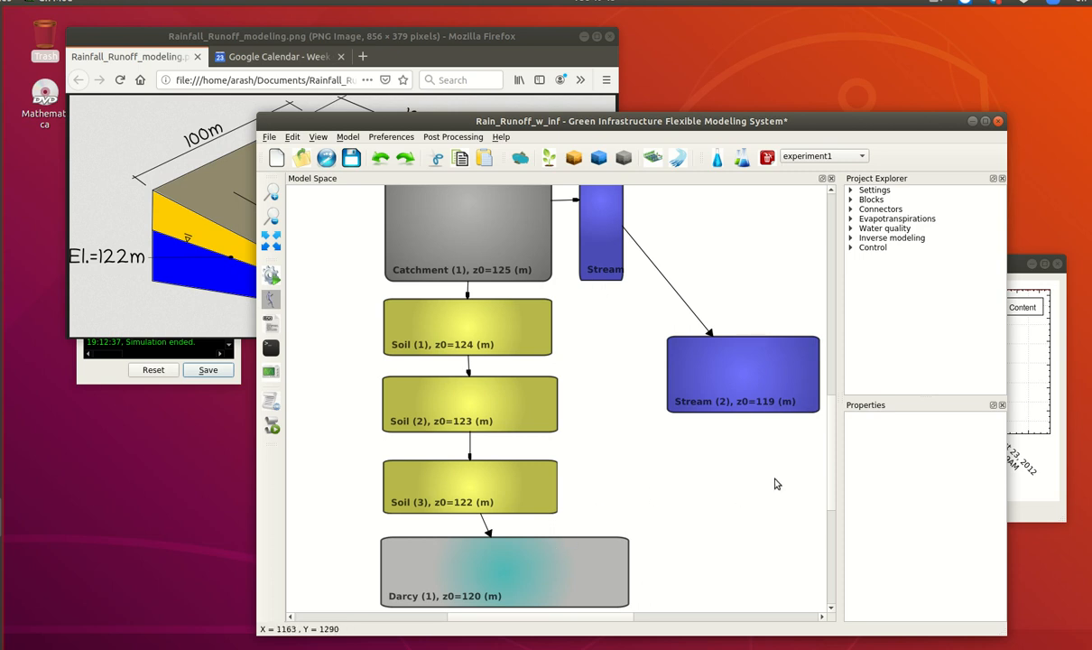
# Step: Clear the head-storage relationship of the Darcy (1) block, leaving its external flux and build-up empty
pyautogui.click(568, 574)
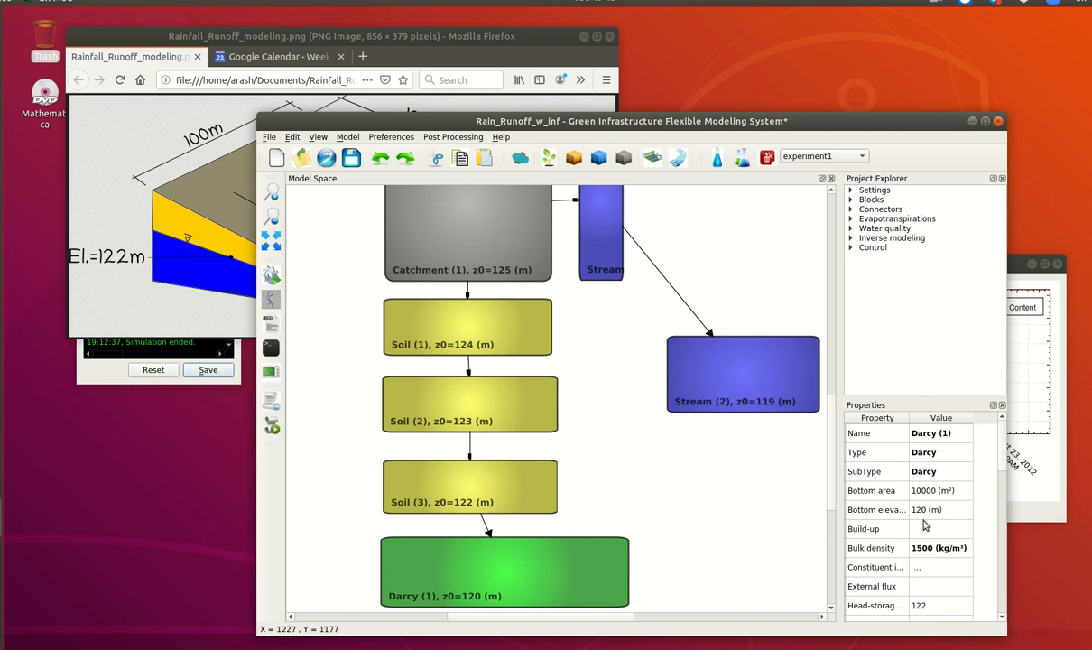
pyautogui.scroll(-1, 925, 525)
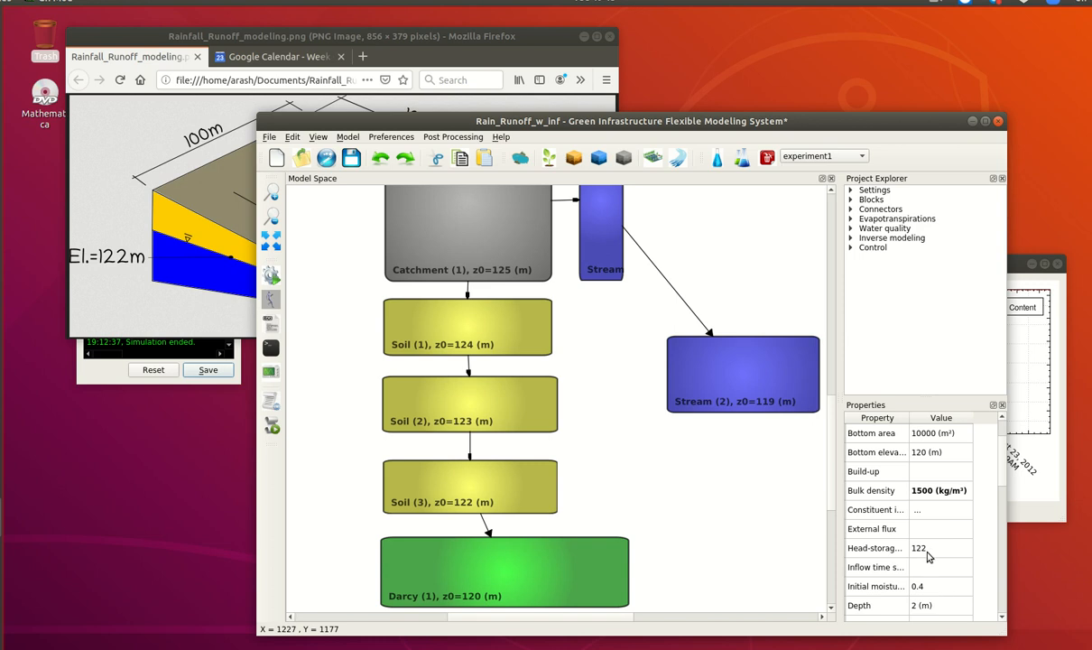
pyautogui.doubleClick(937, 551)
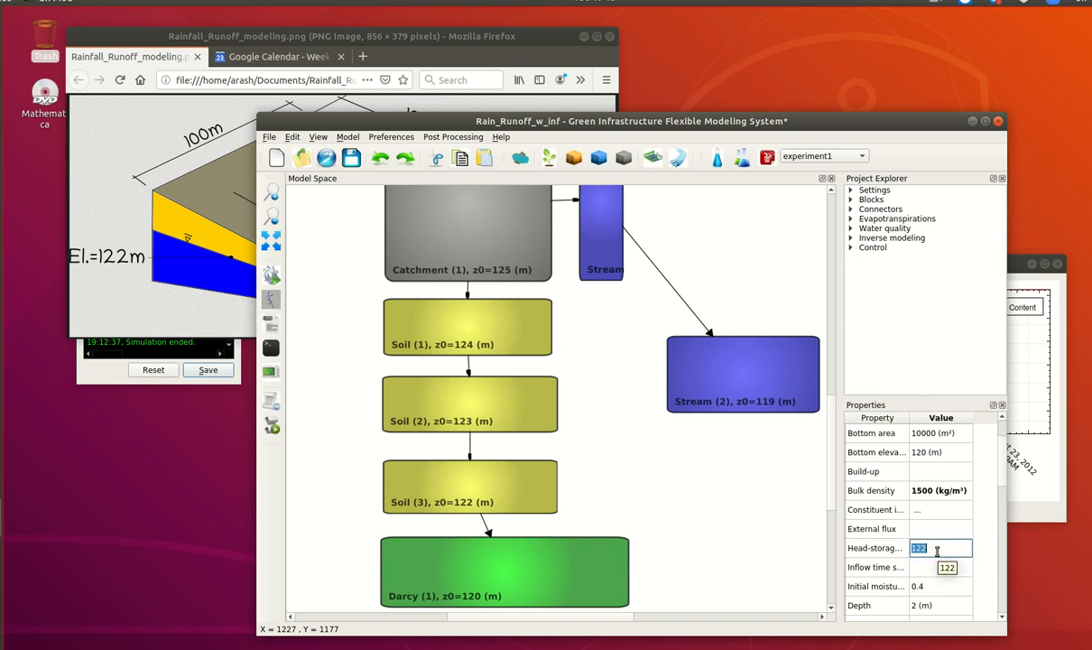
pyautogui.press('BackSpace')
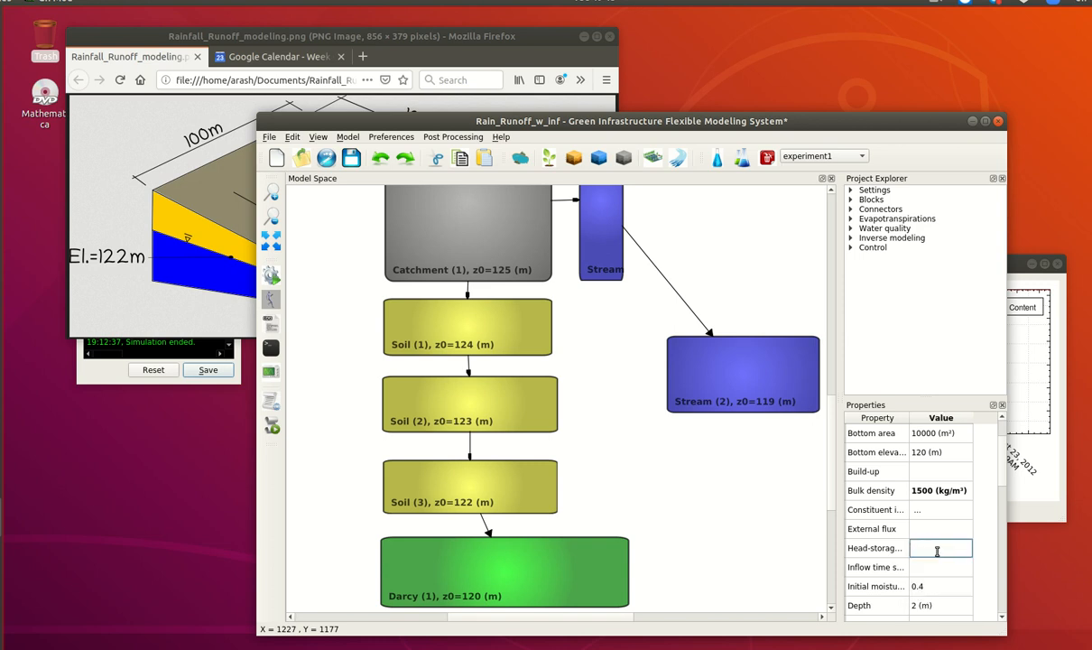
pyautogui.doubleClick(931, 532)
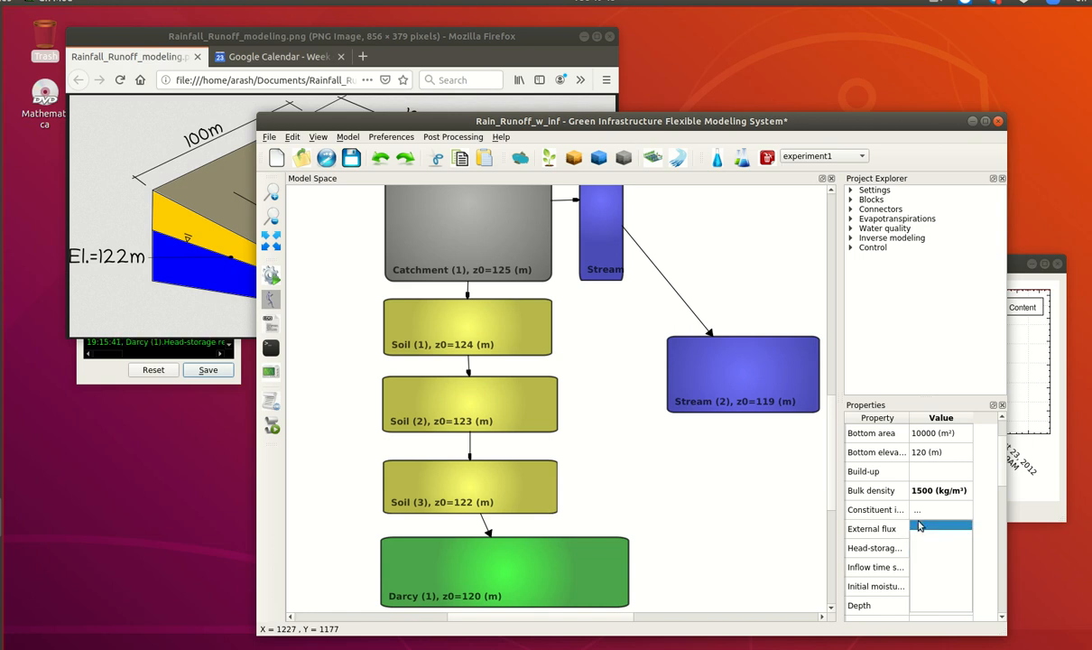
pyautogui.doubleClick(927, 477)
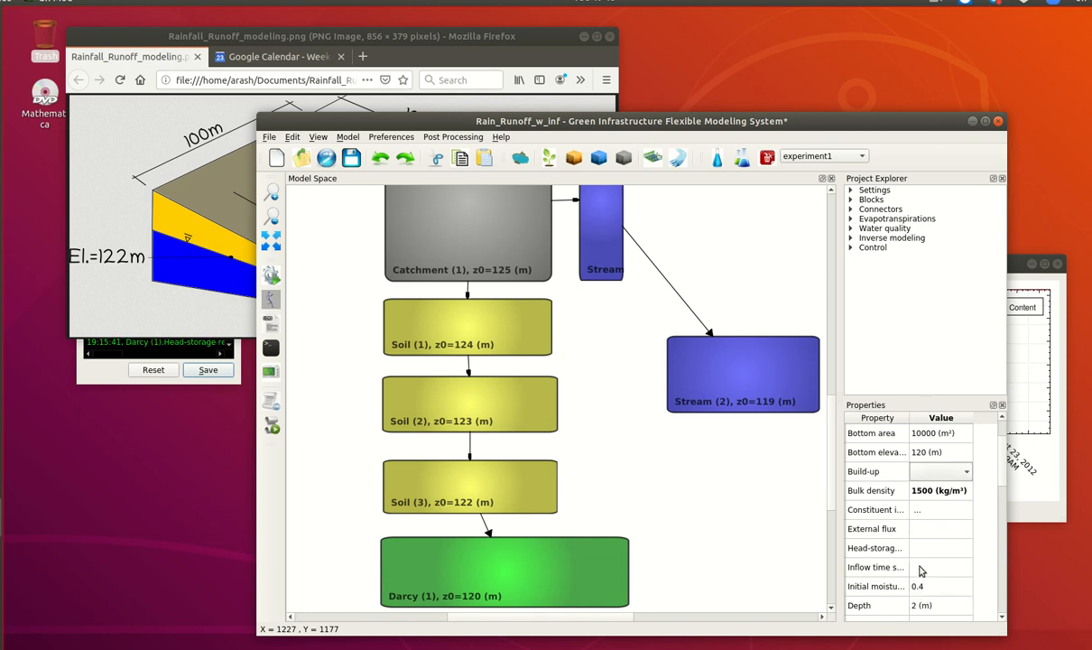
pyautogui.click(631, 538)
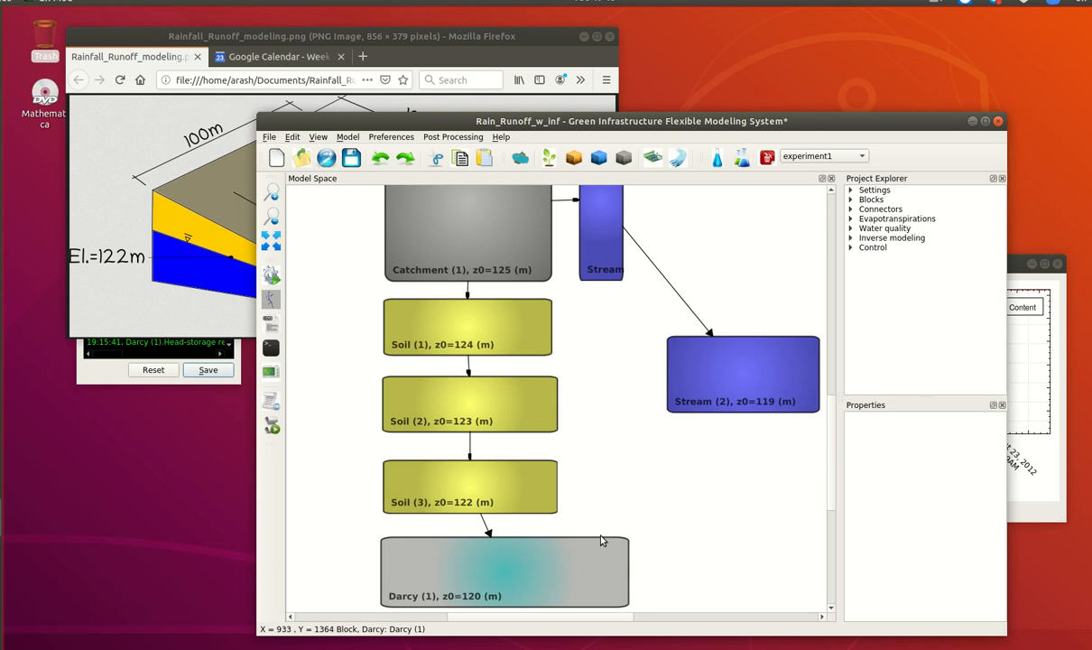
# Step: Connect the Darcy (1) block to Stream (1) and set the connector's type to Darcy
pyautogui.moveTo(596, 543); pyautogui.dragTo(606, 284)
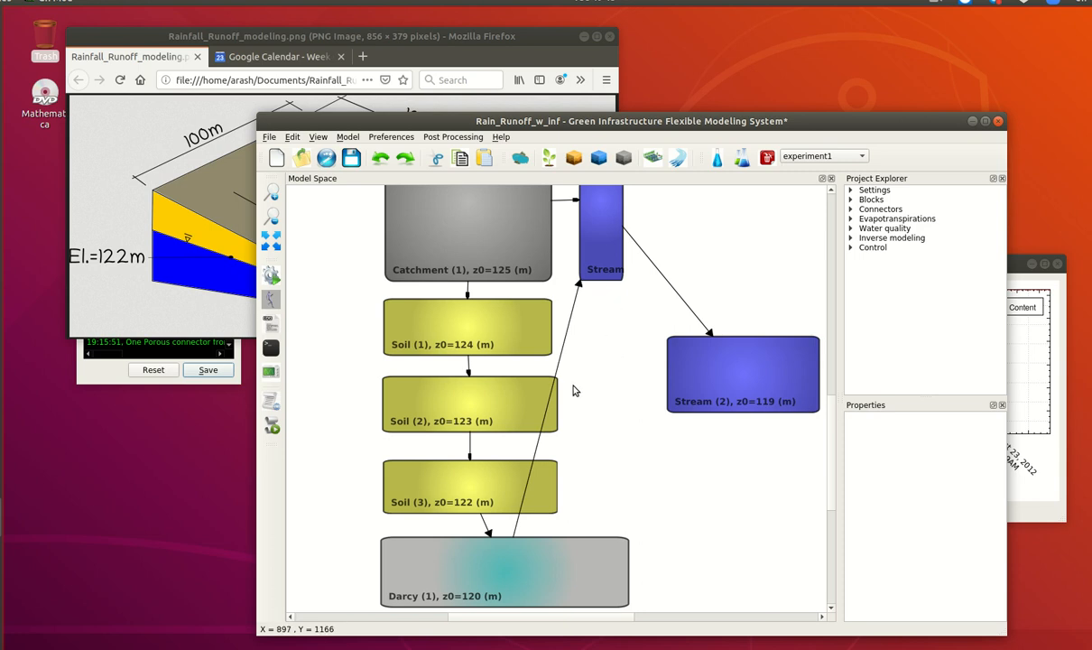
pyautogui.click(564, 346)
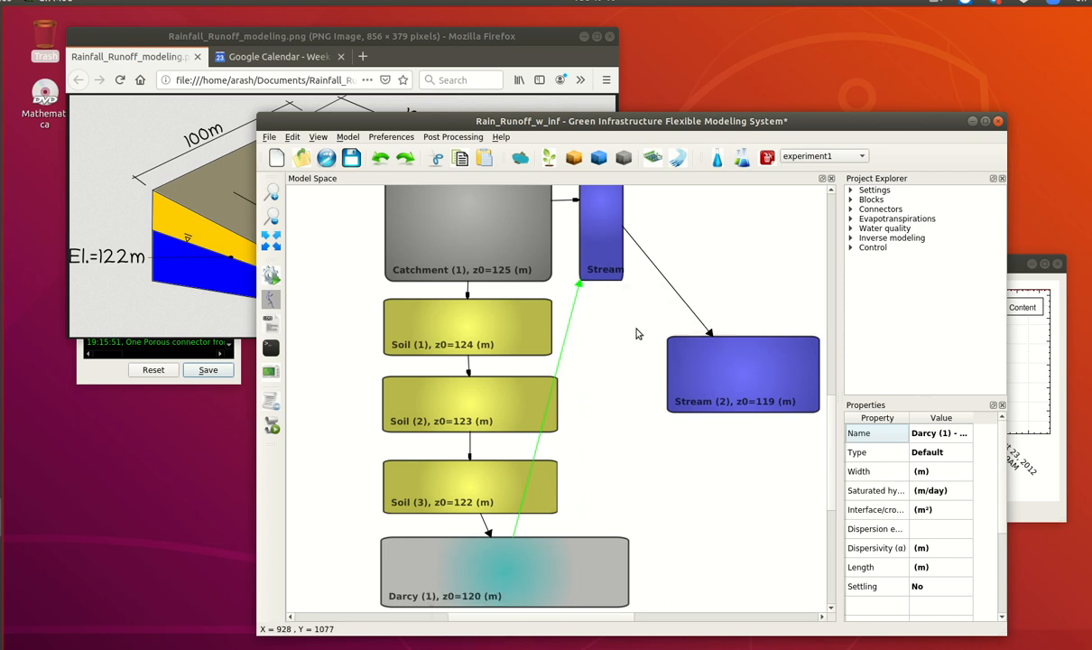
pyautogui.click(934, 454)
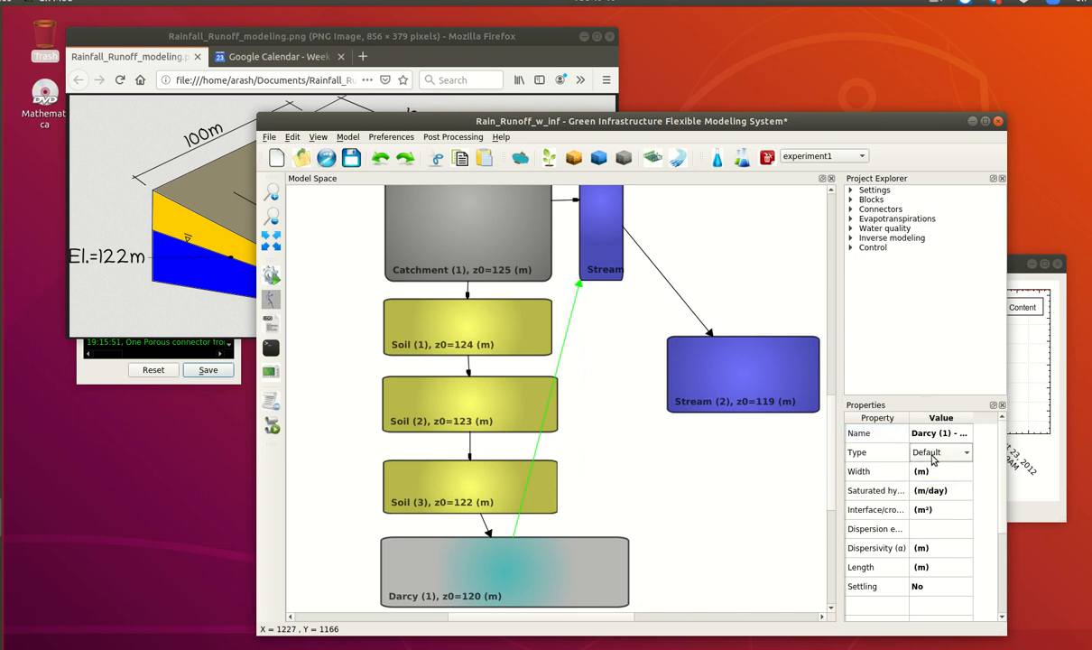
pyautogui.click(934, 460)
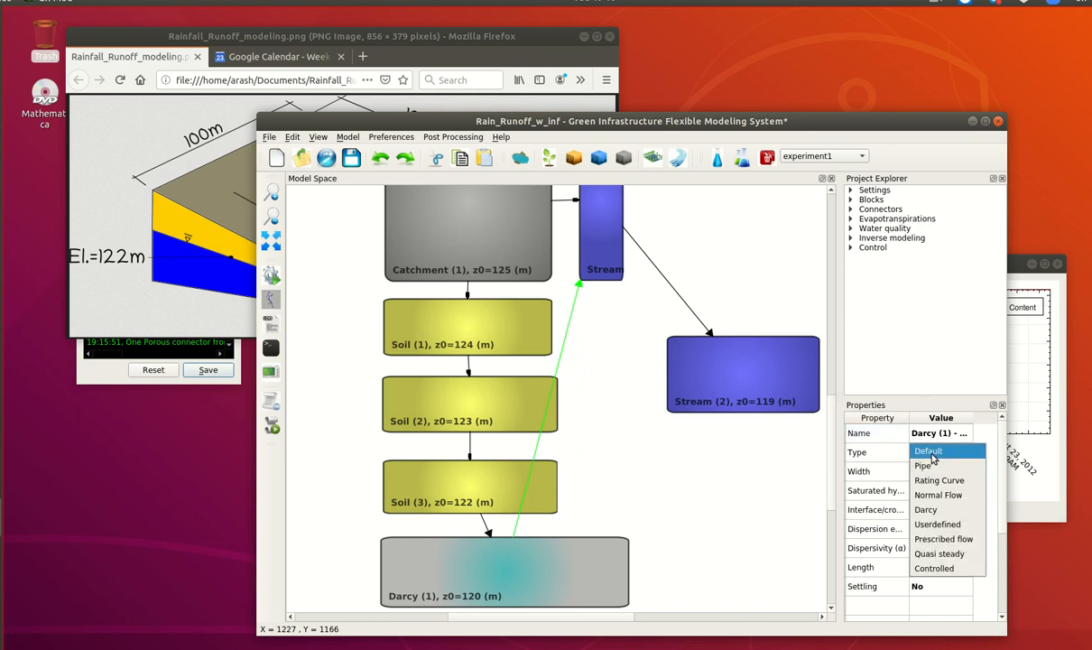
pyautogui.click(943, 511)
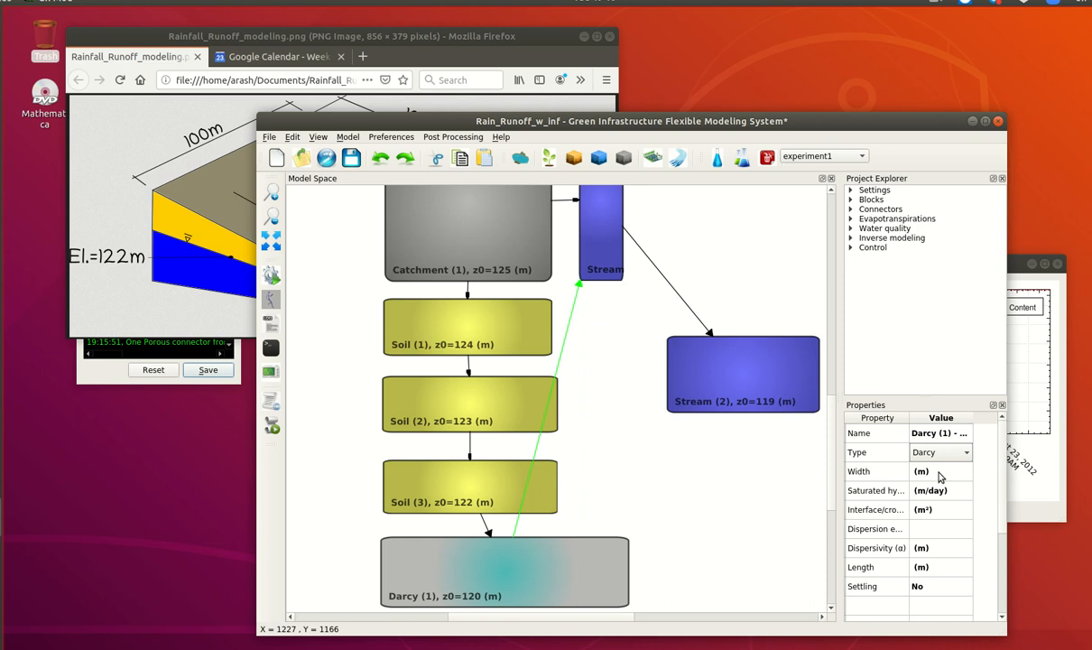
# Step: Consult the rainfall-runoff diagram in Firefox and set the Darcy (1) to Stream (1) connector's interface area to 100 m²
pyautogui.click(937, 479)
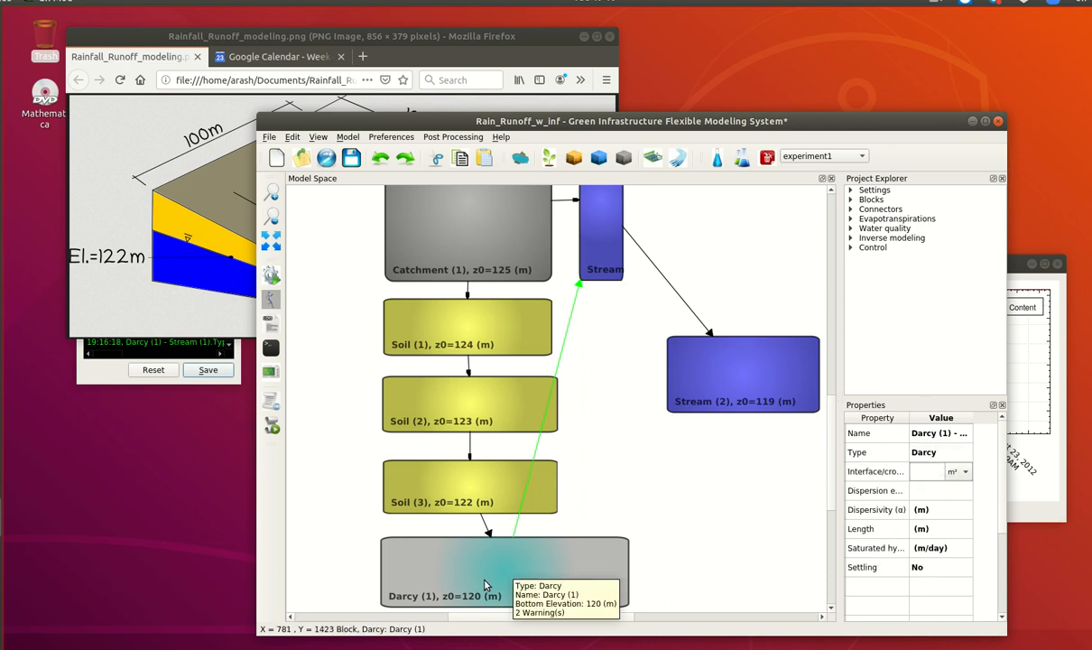
pyautogui.click(922, 470)
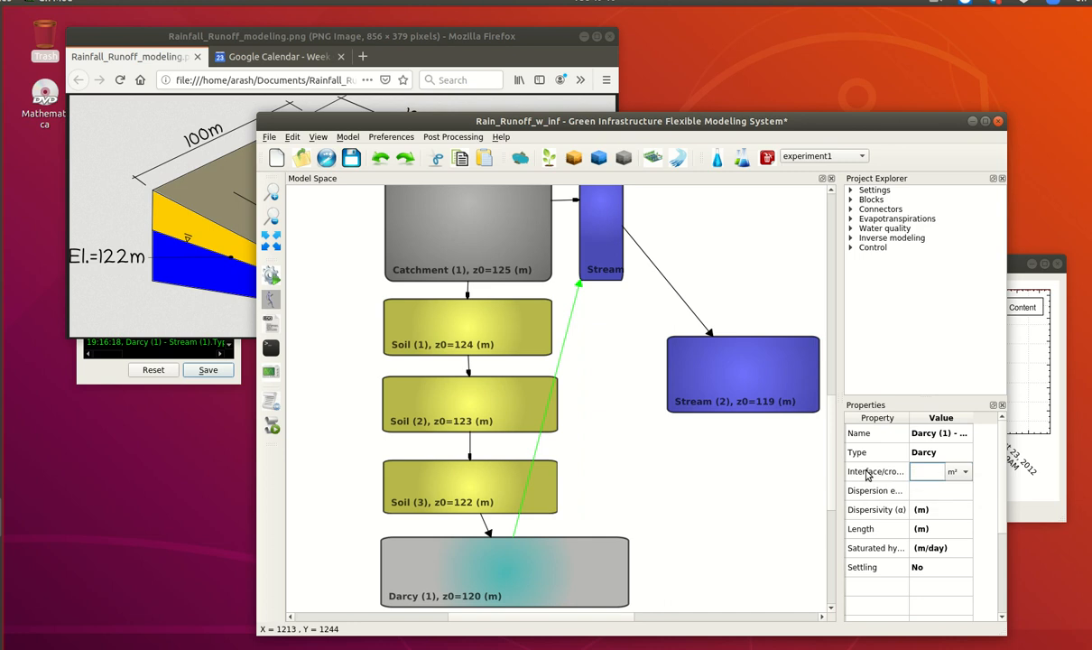
pyautogui.click(490, 40)
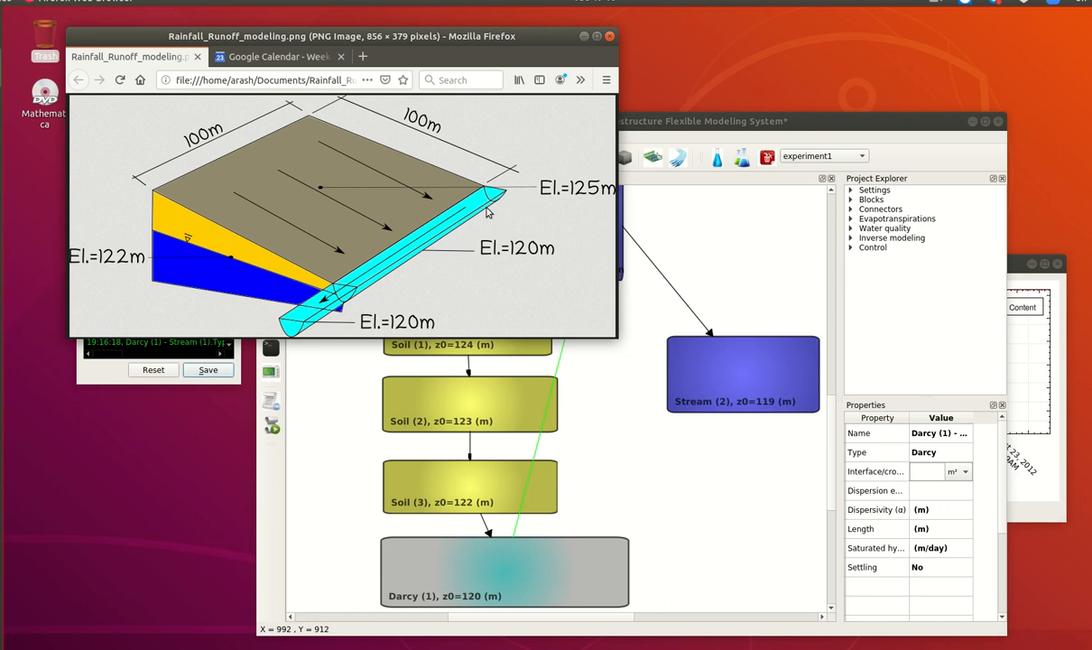
pyautogui.click(935, 471)
pyautogui.write('100')
pyautogui.press('Return')
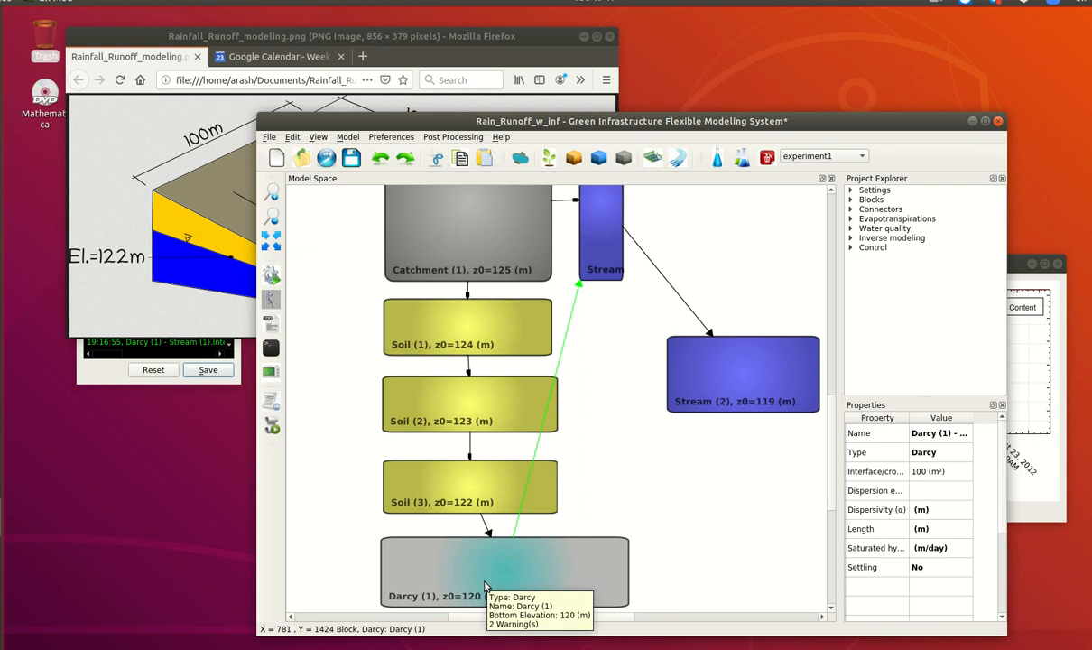
# Step: Set the Darcy (1) to Stream (1) connector's saturated hydraulic conductivity to 3 m/day and its length to 25 m
pyautogui.doubleClick(917, 550)
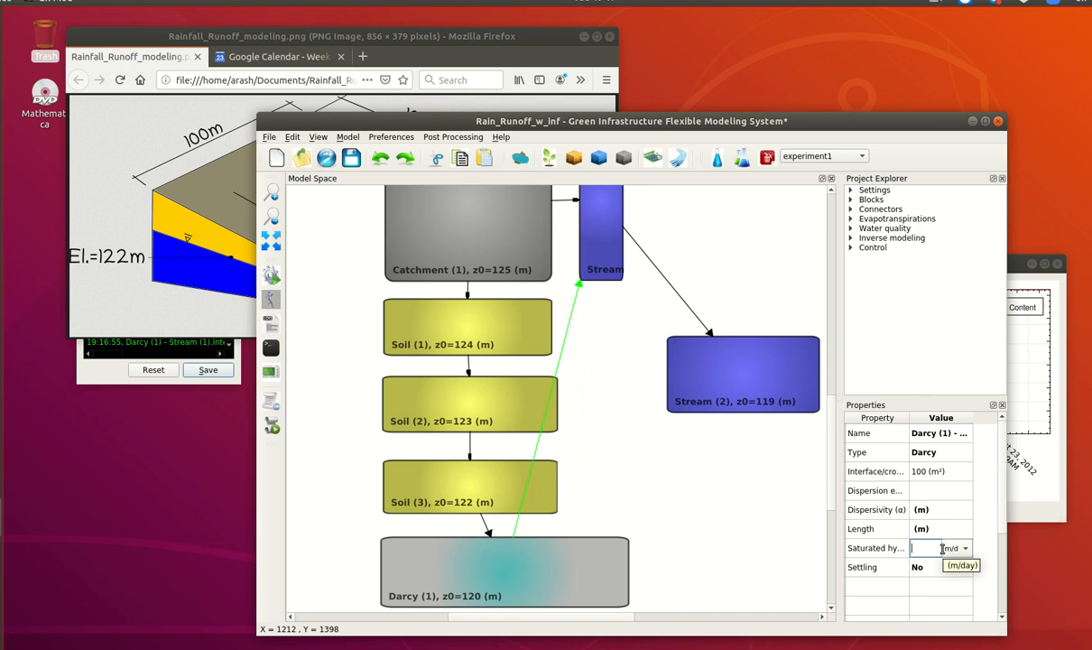
pyautogui.press('Return')
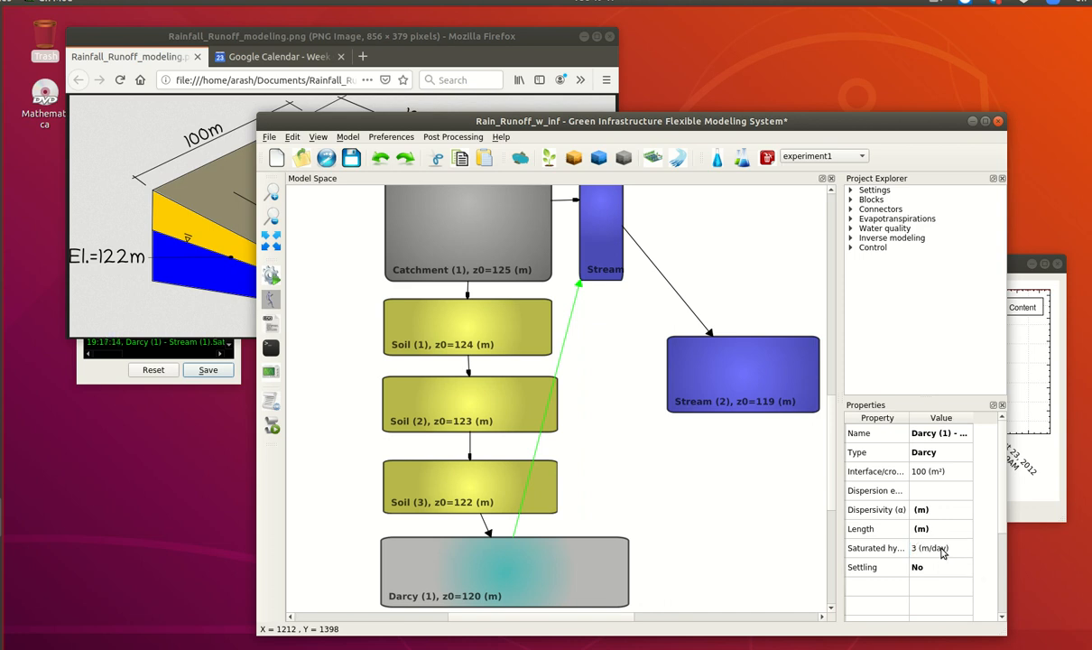
pyautogui.doubleClick(915, 530)
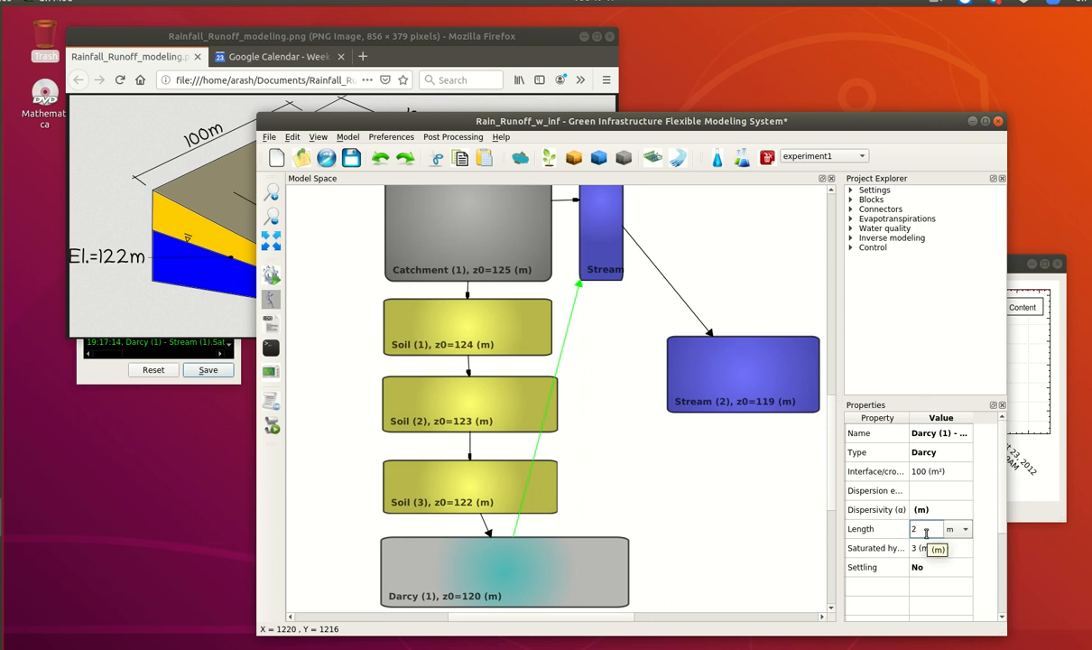
pyautogui.press('Return')
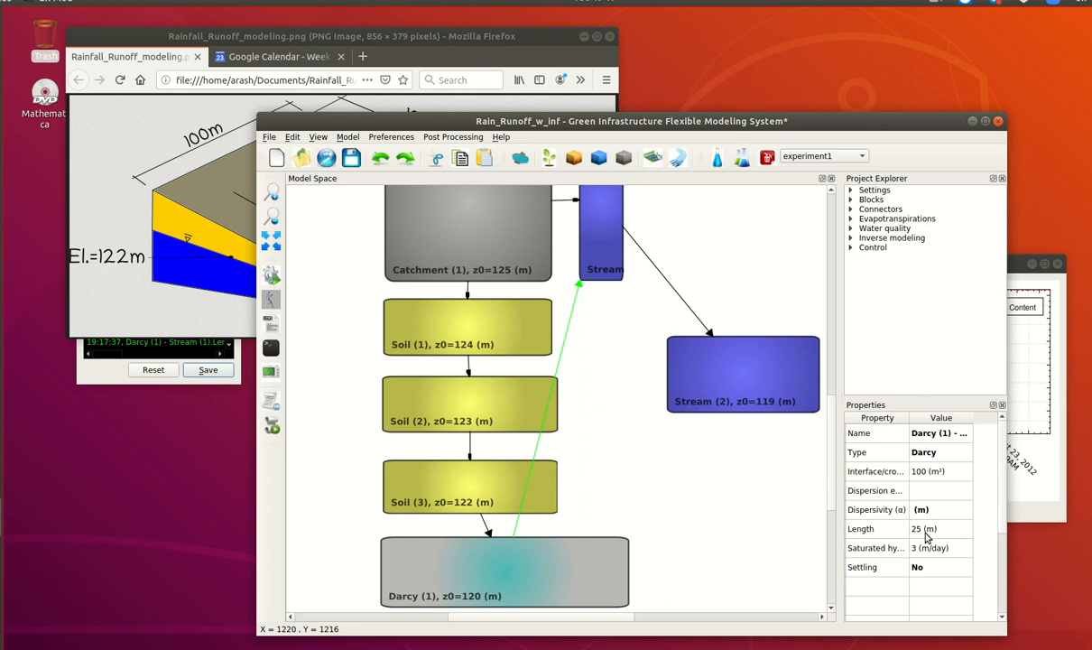
# Step: Save the model, run the experiment1 simulation to completion, and dismiss the simulation windows
pyautogui.click(351, 160)
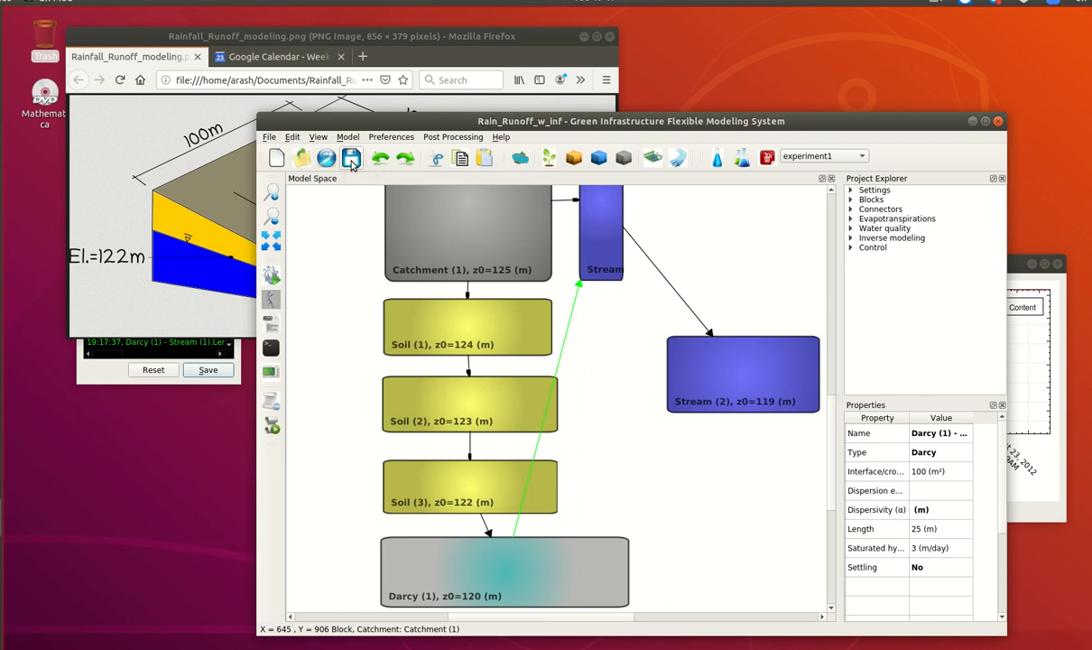
pyautogui.click(271, 277)
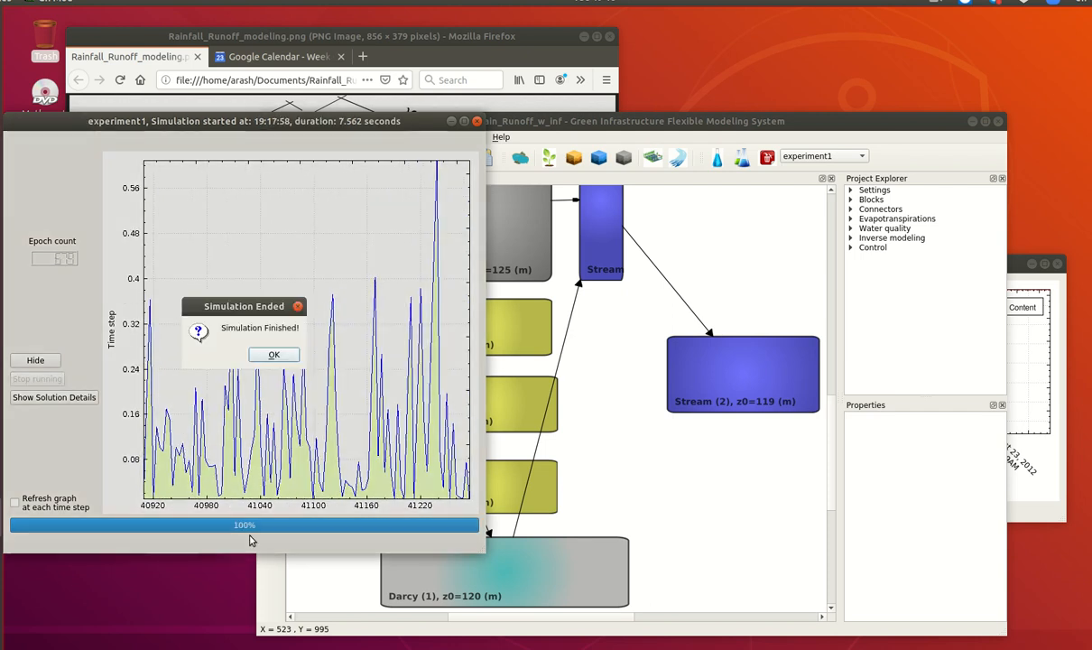
pyautogui.click(273, 354)
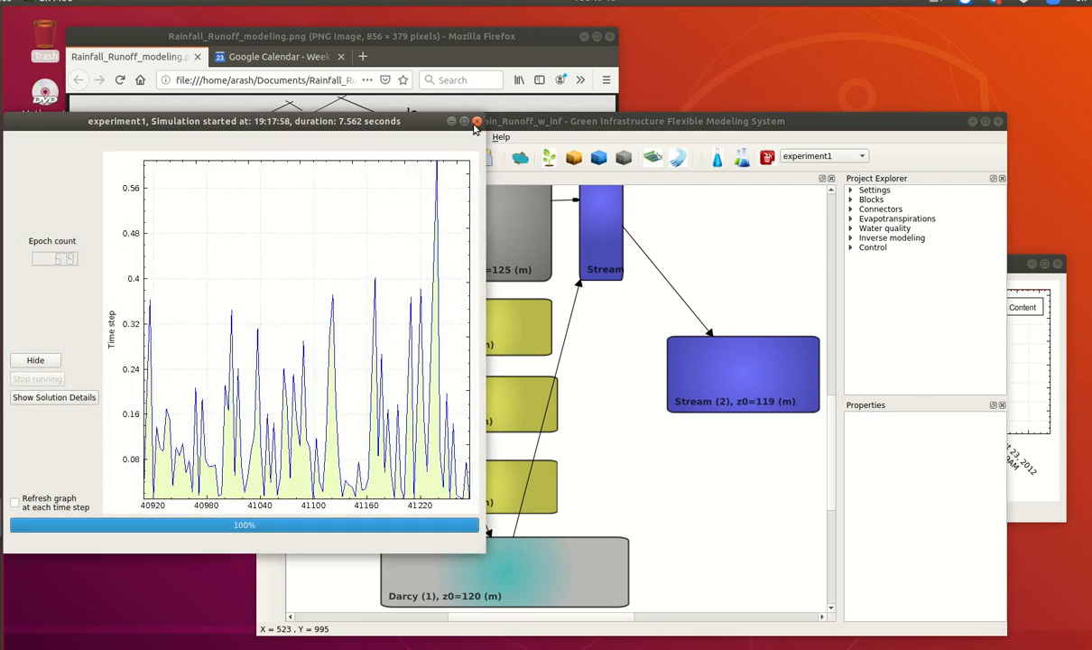
pyautogui.click(476, 122)
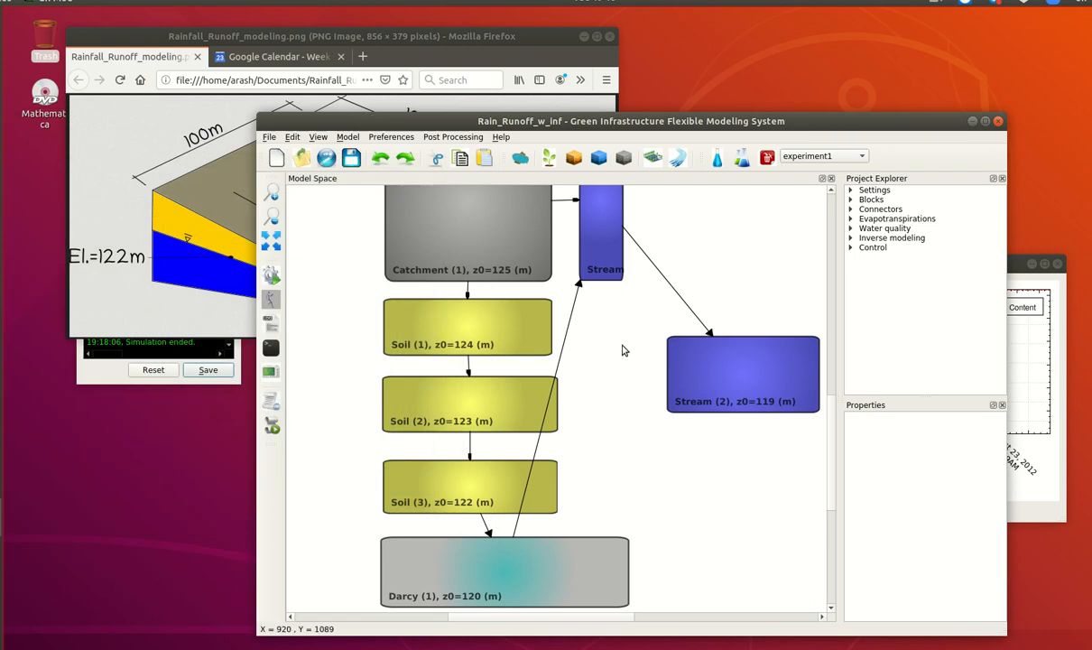
# Step: Plot the flow of the Darcy (1) to Stream (1) connector, inspect the graph, and close it
pyautogui.click(567, 334)
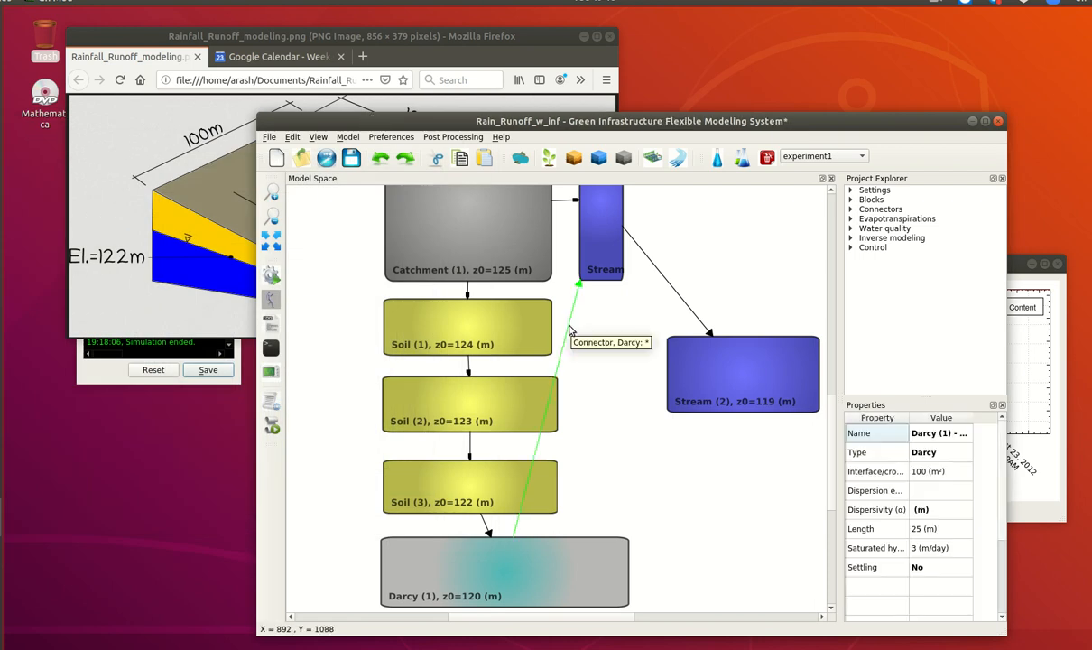
pyautogui.rightClick(570, 331)
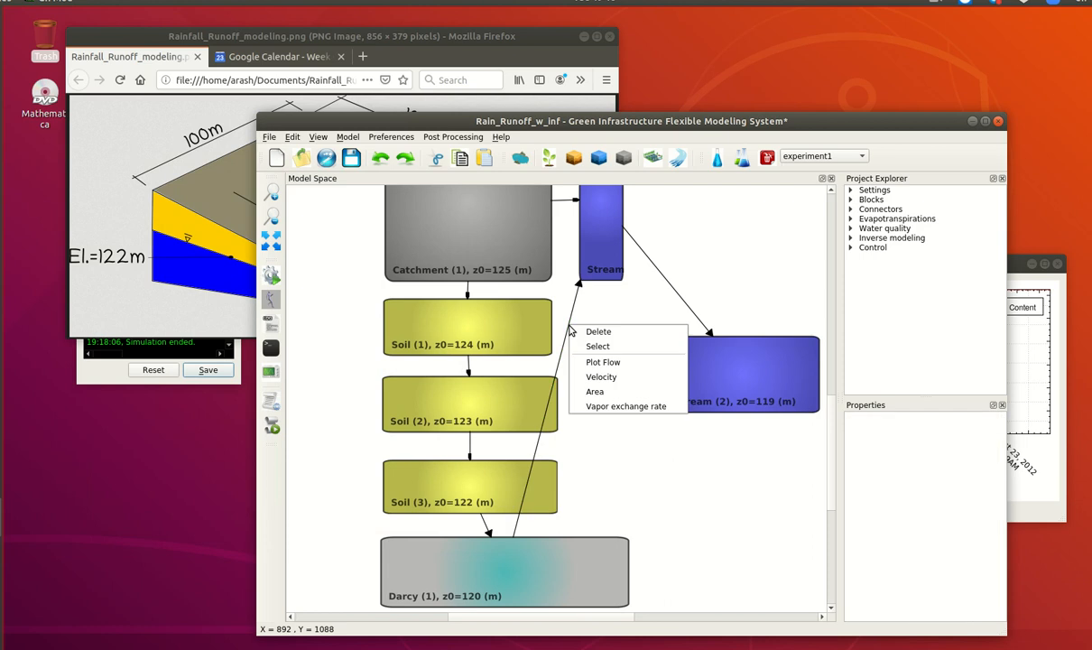
pyautogui.click(603, 362)
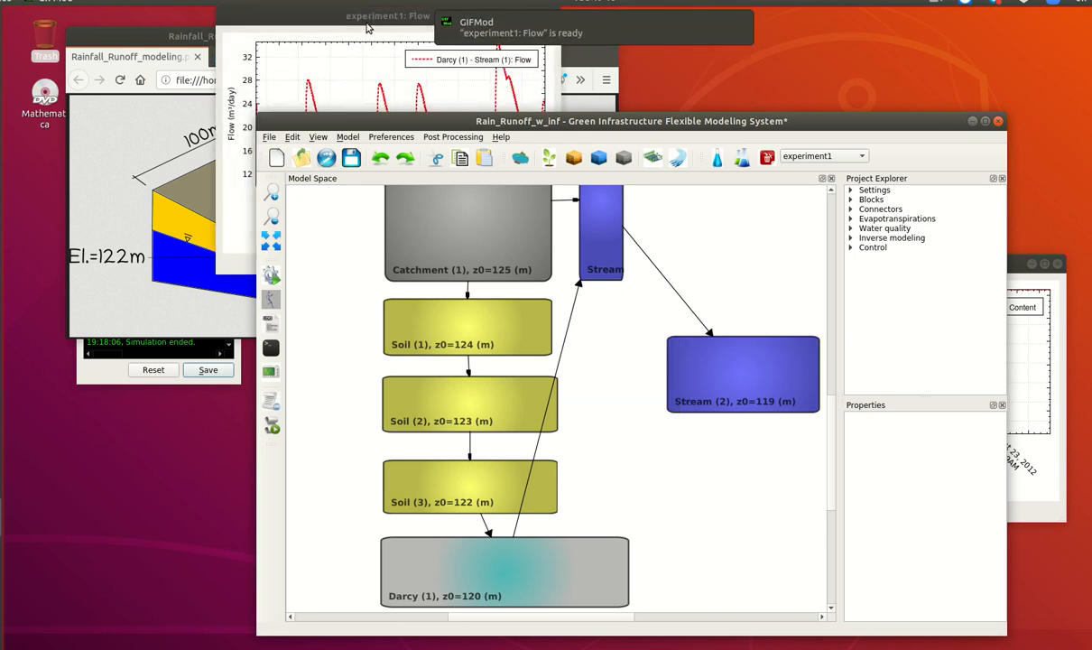
pyautogui.click(377, 32)
pyautogui.moveTo(377, 32); pyautogui.dragTo(637, 309)
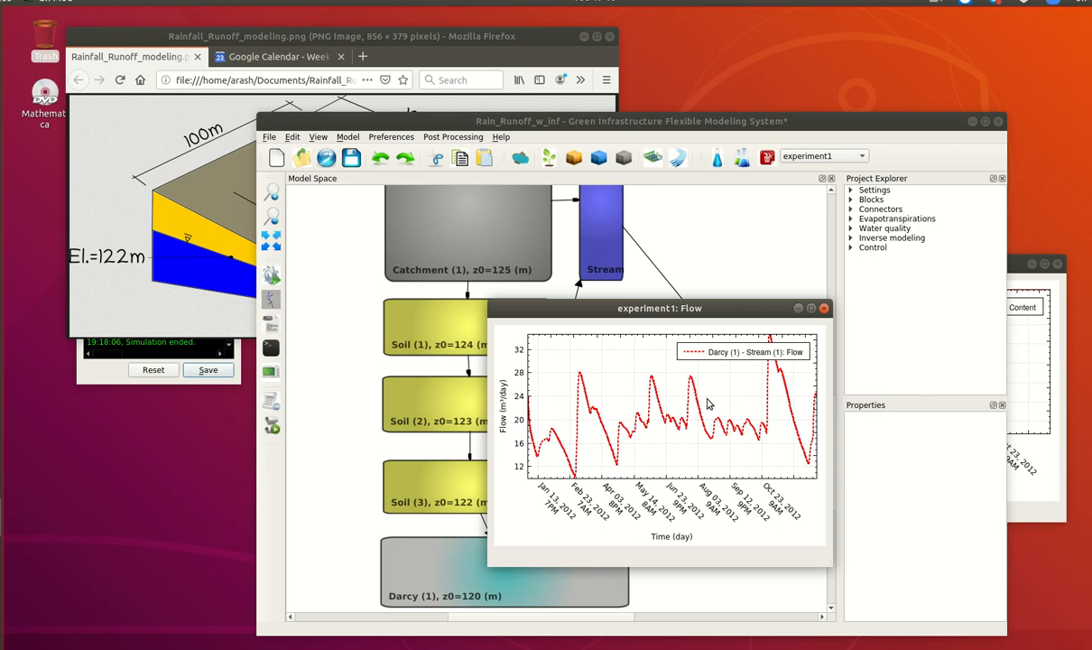
pyautogui.click(825, 309)
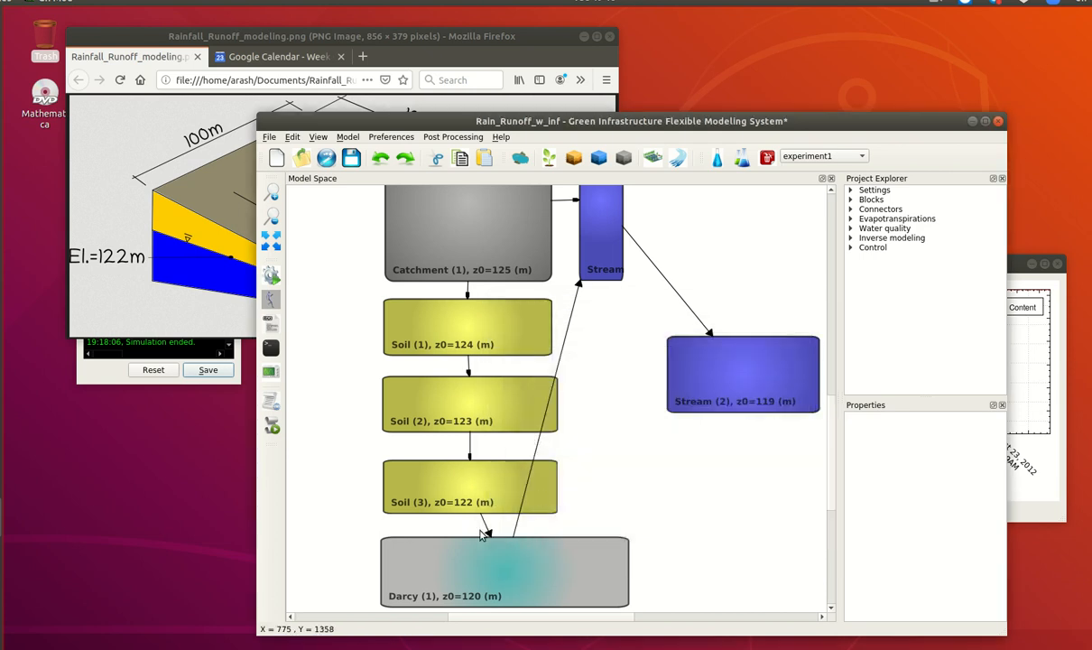
# Step: Plot the flow of the Soil (3) to Darcy (1) connector, review the recharge over time, and close the graph
pyautogui.click(487, 530)
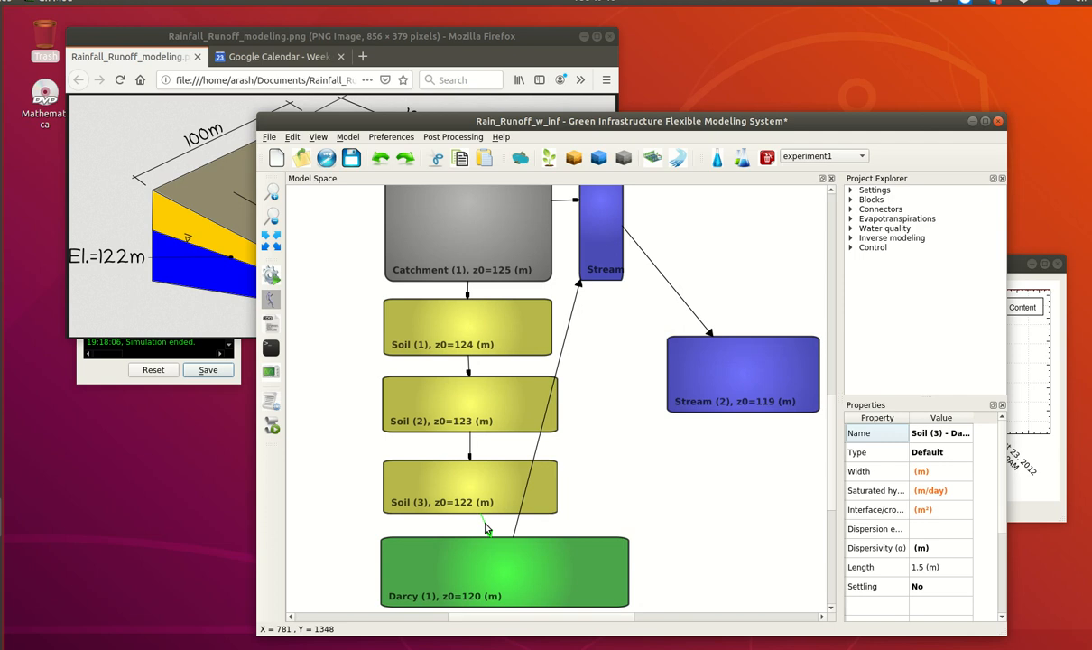
pyautogui.rightClick(487, 530)
pyautogui.click(519, 563)
pyautogui.moveTo(338, 18); pyautogui.dragTo(503, 259)
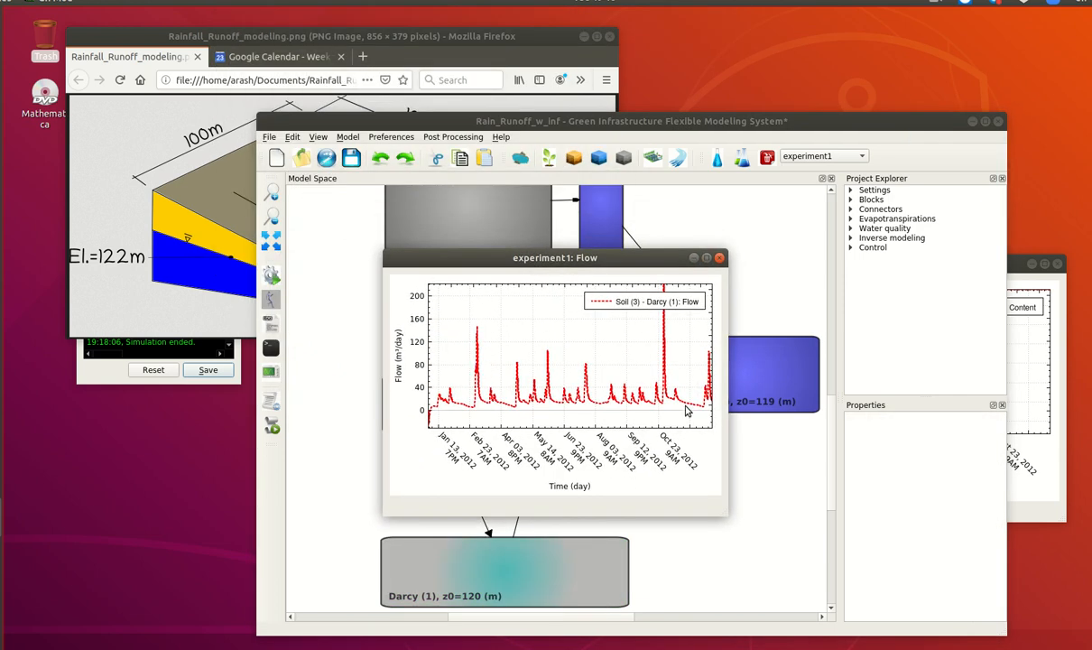
pyautogui.click(719, 257)
# Step: Plot the flow of the Stream (1) to Stream (2) connector and place the graph over the model
pyautogui.click(565, 205)
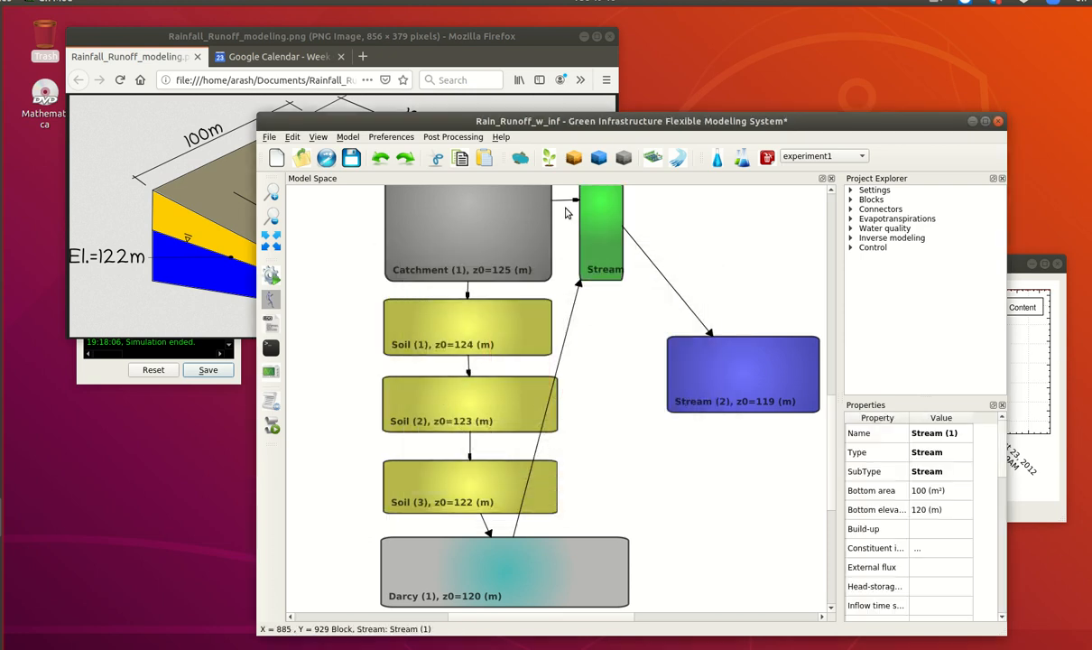
pyautogui.click(670, 289)
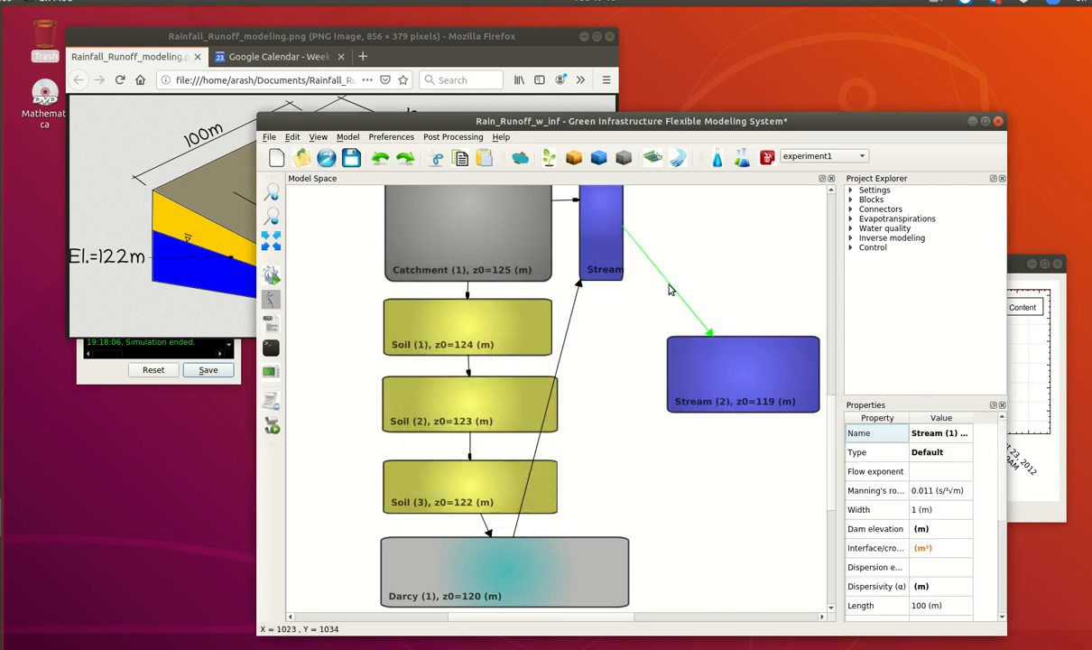
pyautogui.rightClick(670, 289)
pyautogui.click(723, 319)
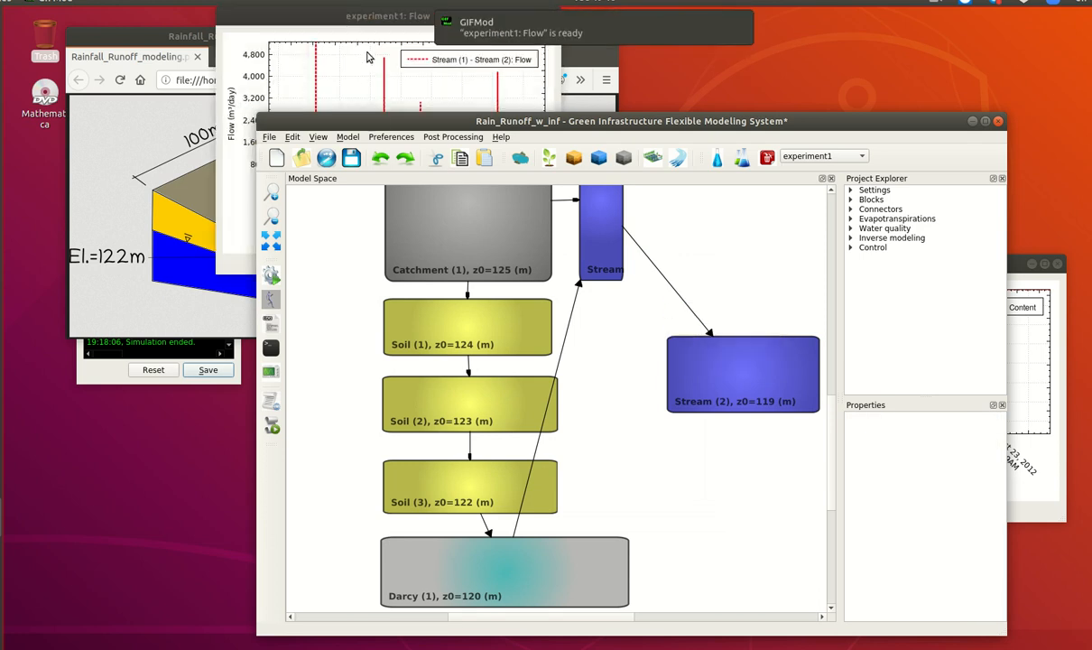
pyautogui.moveTo(350, 20); pyautogui.dragTo(495, 225)
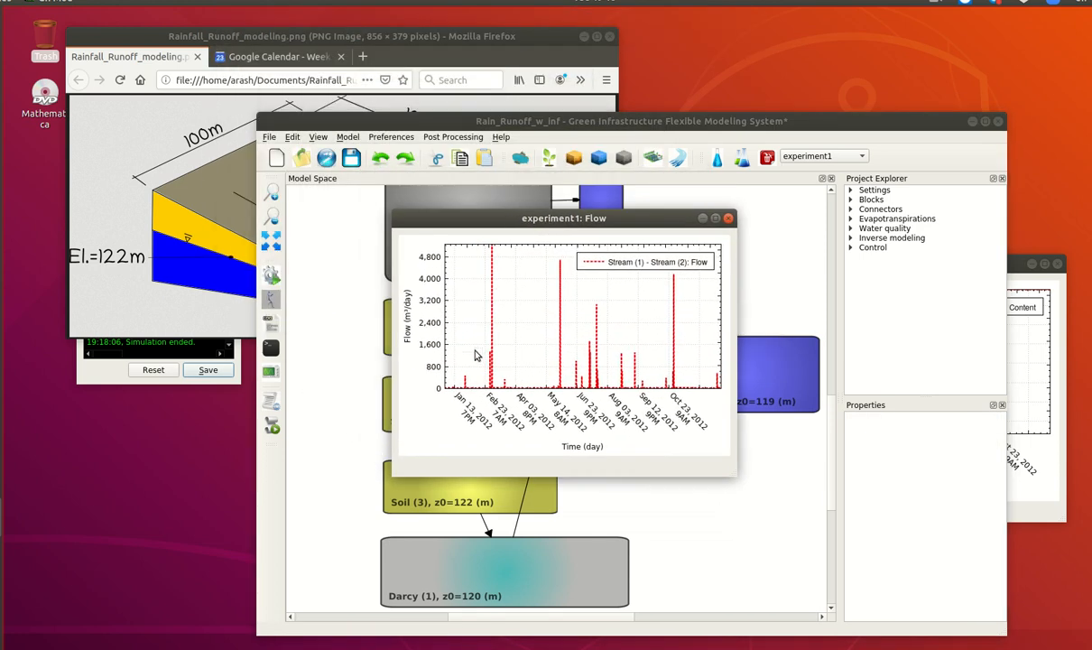
# Step: Examine the Stream (1) to Stream (2) graph's low-flow range between the peaks around May and June 2012, then close it
pyautogui.scroll(-2, 517, 375)
pyautogui.scroll(3, 519, 361)
pyautogui.scroll(1, 564, 307)
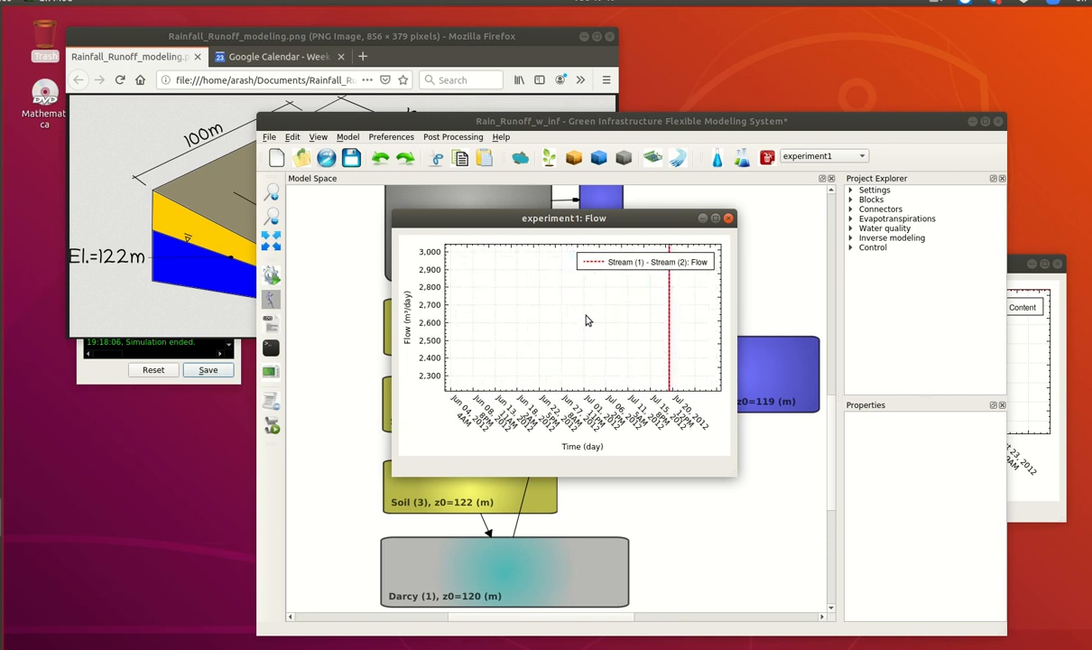
pyautogui.scroll(-3, 580, 318)
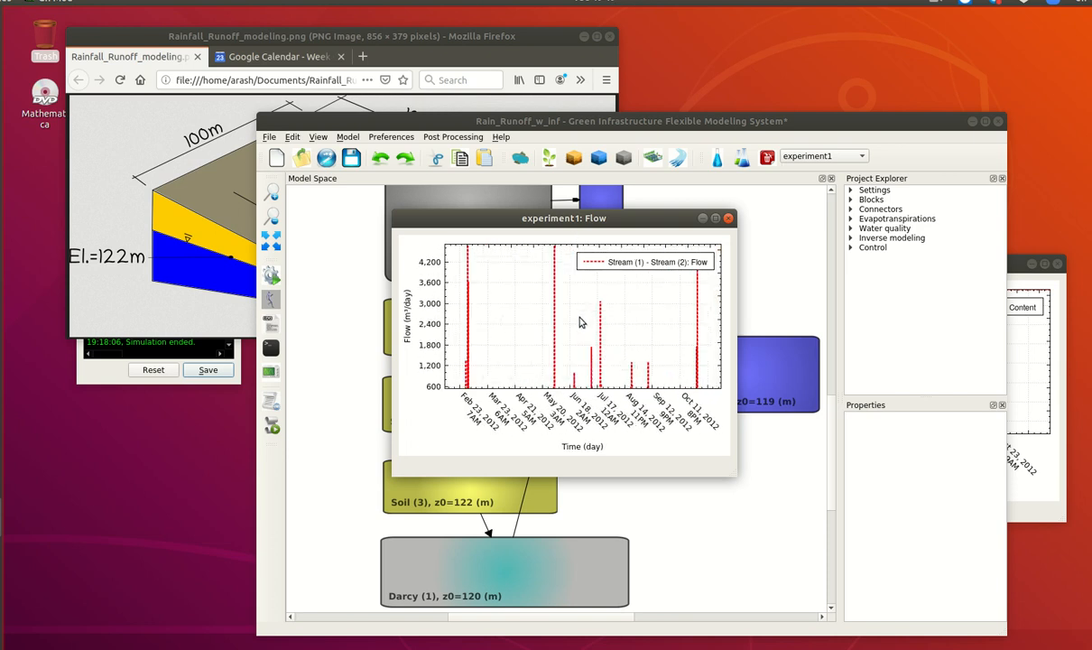
pyautogui.scroll(-2, 580, 322)
pyautogui.moveTo(594, 372); pyautogui.dragTo(543, 351)
pyautogui.moveTo(516, 289); pyautogui.dragTo(632, 336)
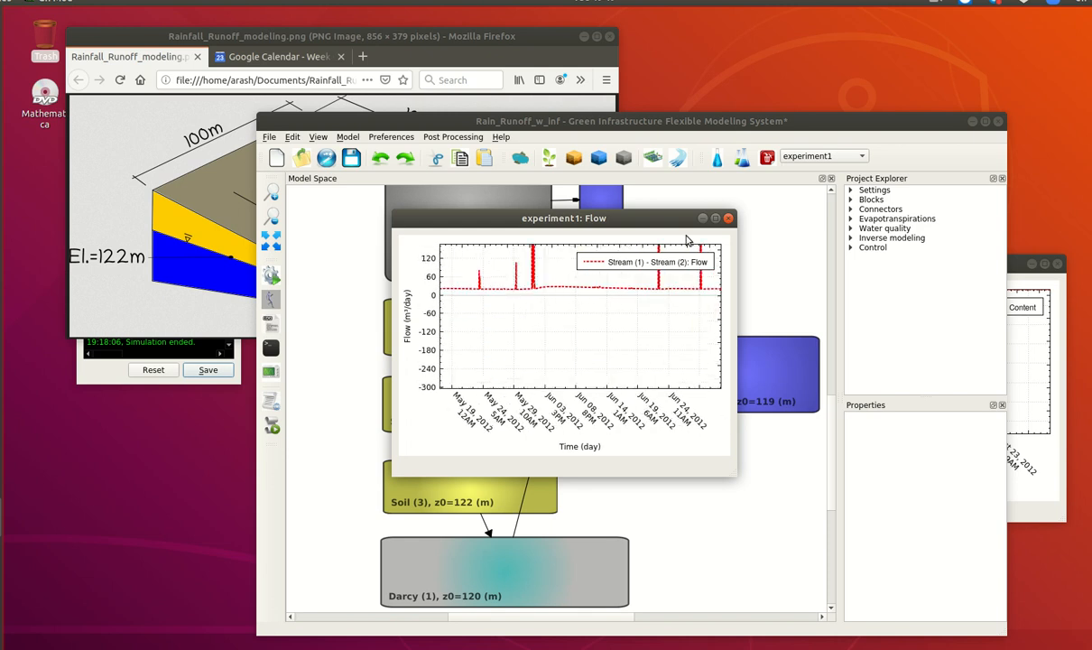
pyautogui.click(728, 217)
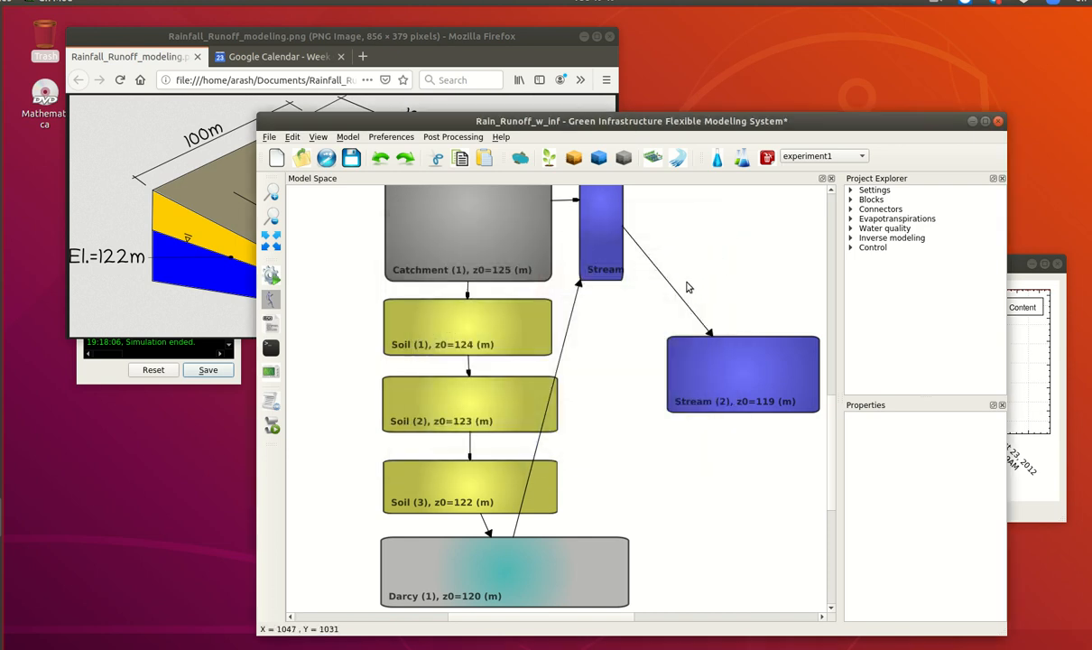